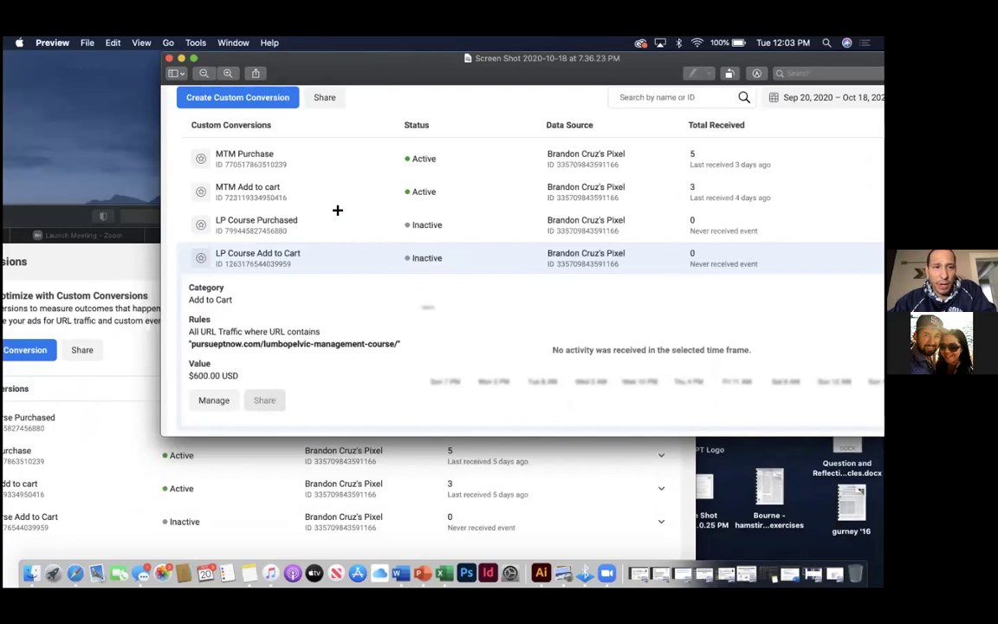
Switch to the browser and examine the form for creating a custom conversion, closing it without creating one.
{"action": "double_click", "coordinate": [79, 216]}
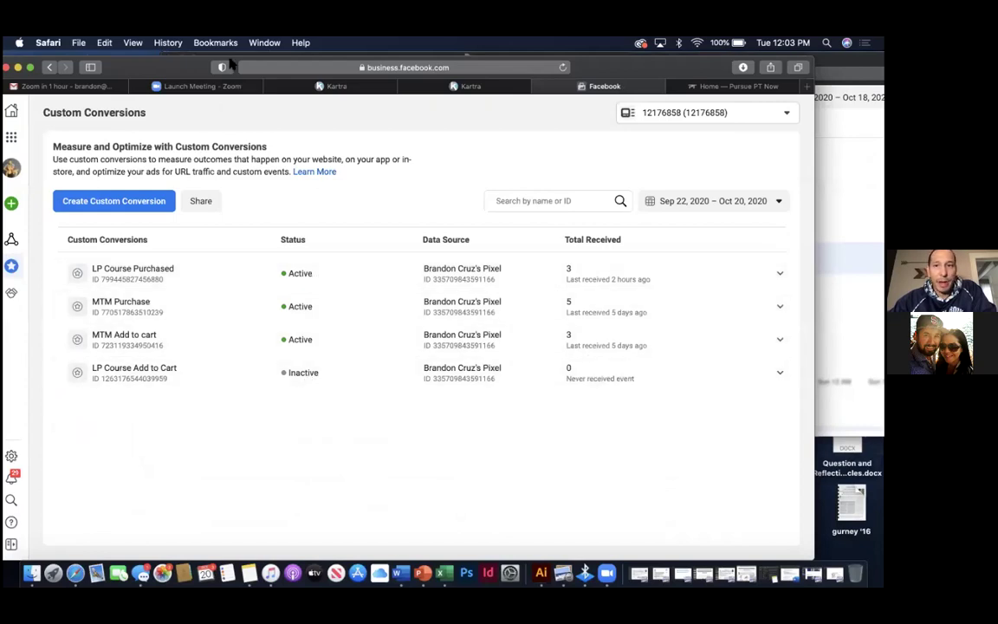
{"action": "left_click", "coordinate": [153, 208]}
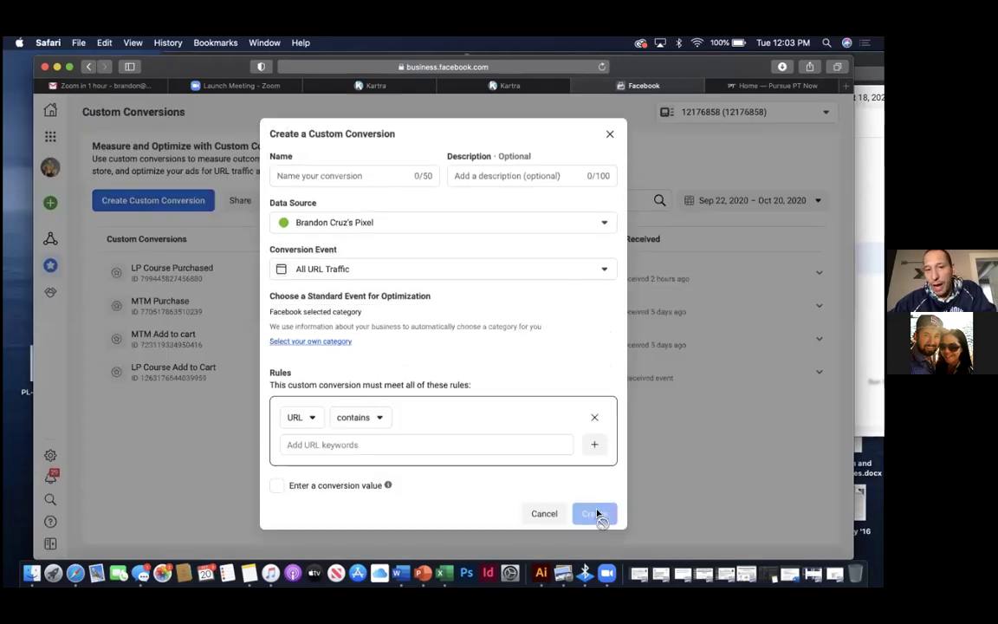
{"action": "left_click", "coordinate": [380, 171]}
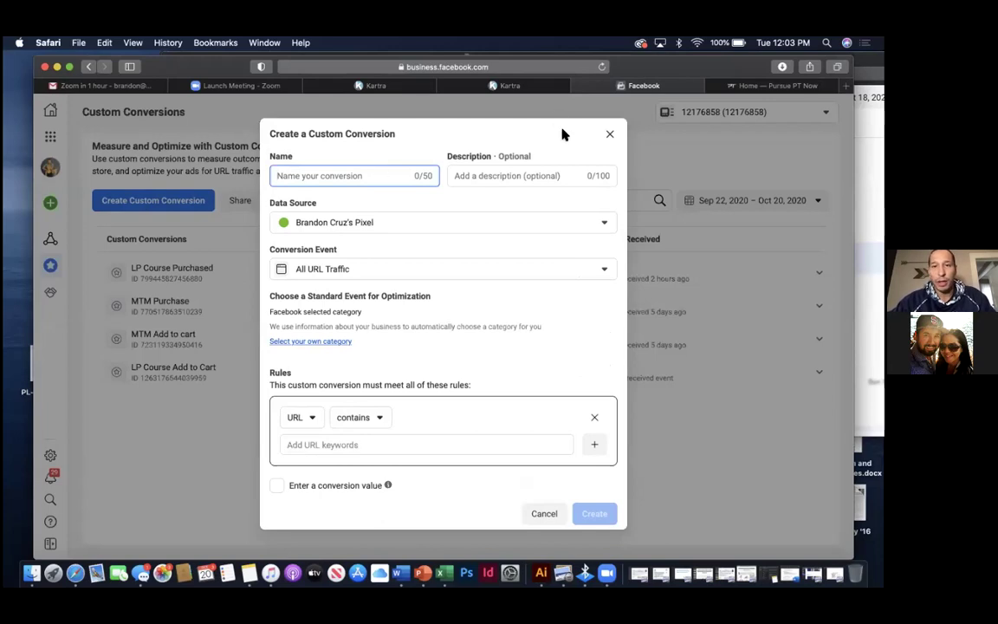
{"action": "left_click", "coordinate": [608, 135]}
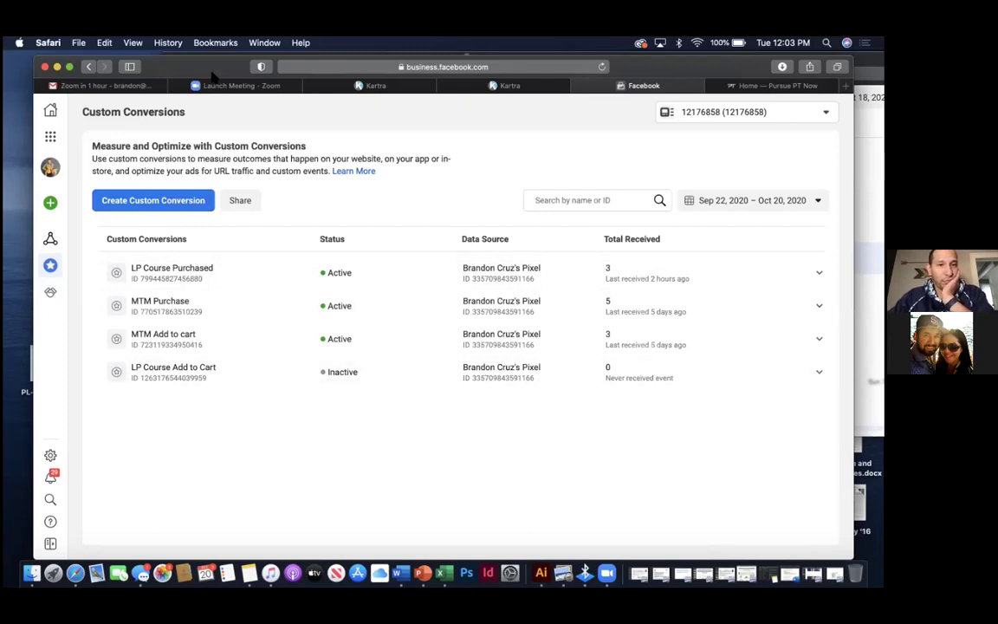
Review the rule details and management settings of the LP Course Add to Cart custom conversion, leaving them unchanged.
{"action": "left_click_drag", "start_coordinate": [206, 66], "coordinate": [217, 64]}
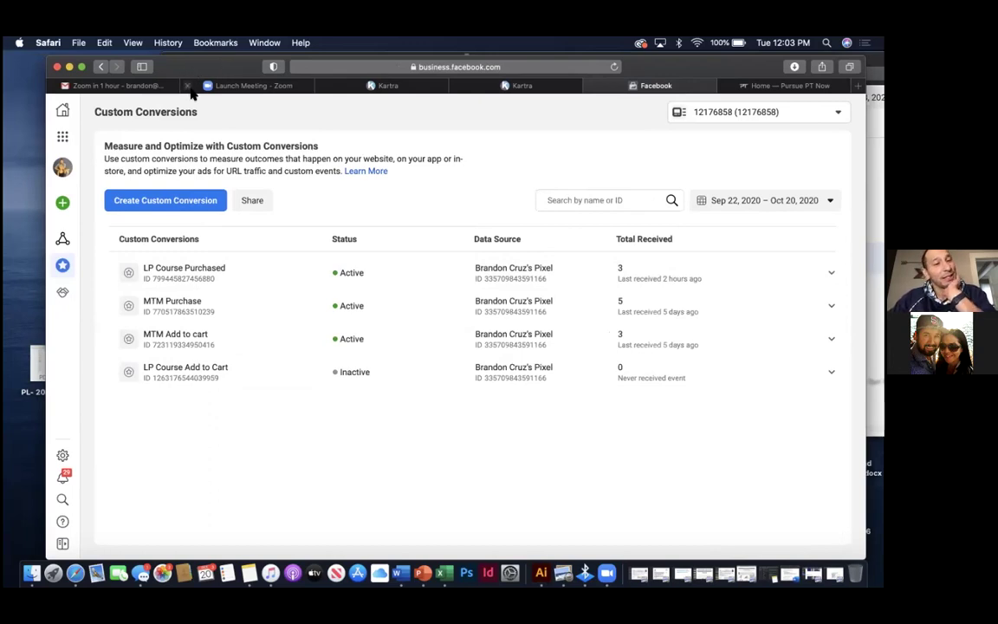
{"action": "left_click_drag", "start_coordinate": [202, 70], "coordinate": [187, 71]}
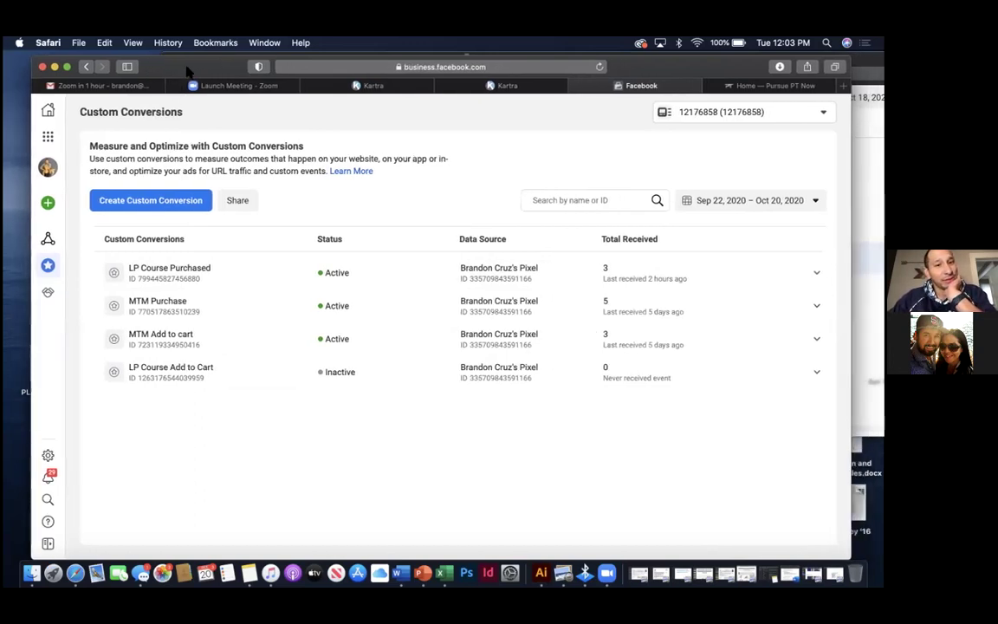
{"action": "left_click", "coordinate": [190, 371]}
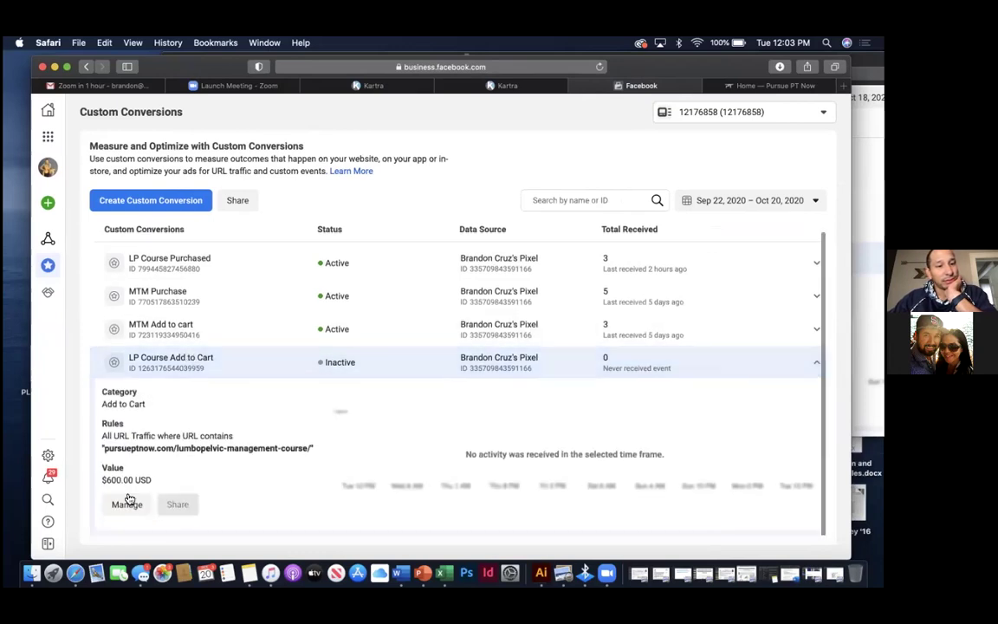
{"action": "left_click", "coordinate": [126, 505]}
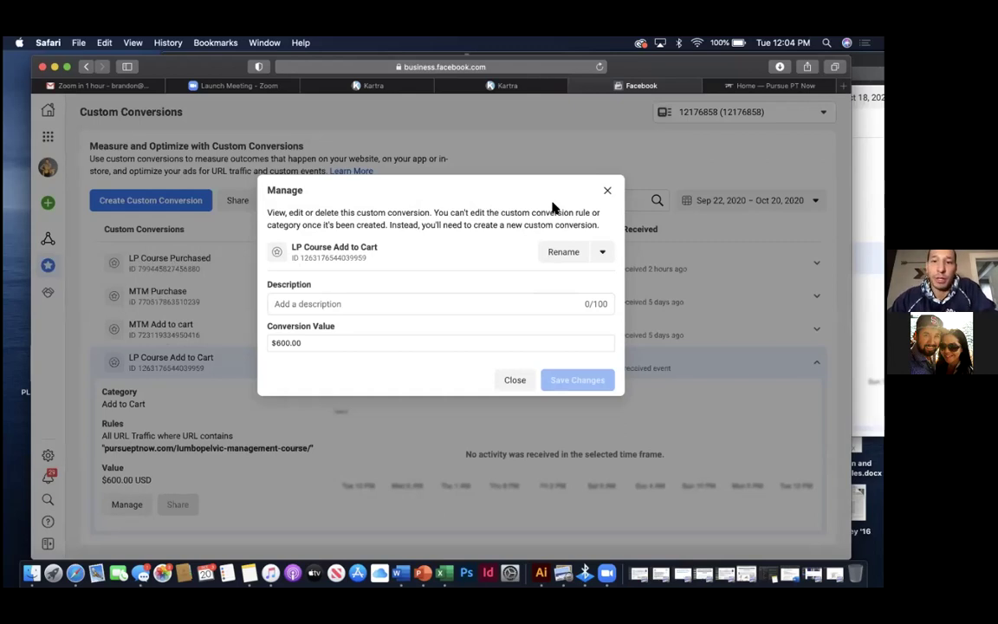
{"action": "left_click", "coordinate": [606, 192]}
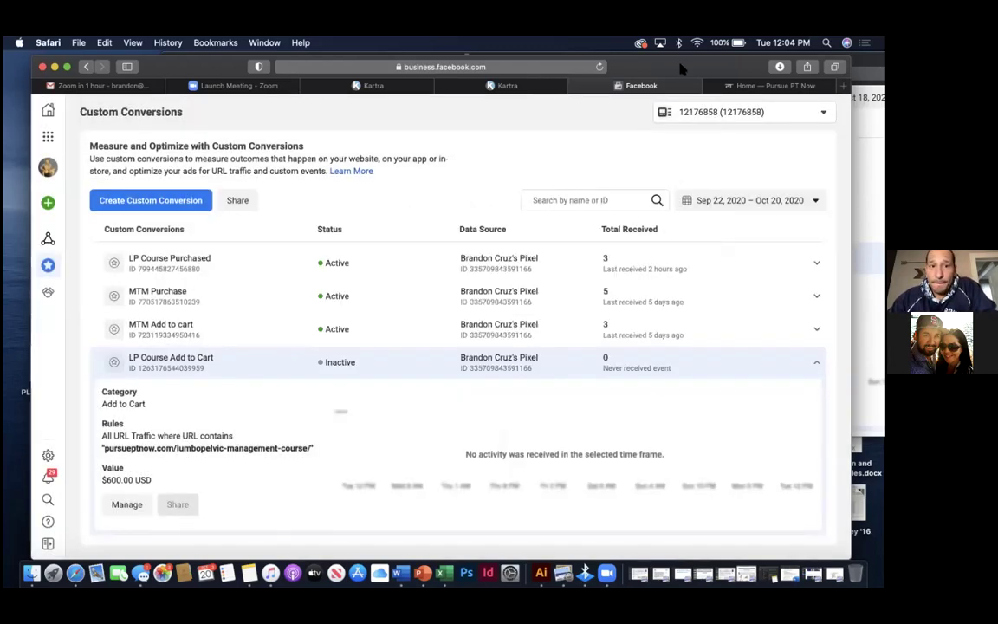
Bring up the Pursue PT Now home page and minimise the screenshot preview window covering it.
{"action": "left_click_drag", "start_coordinate": [679, 67], "coordinate": [676, 129]}
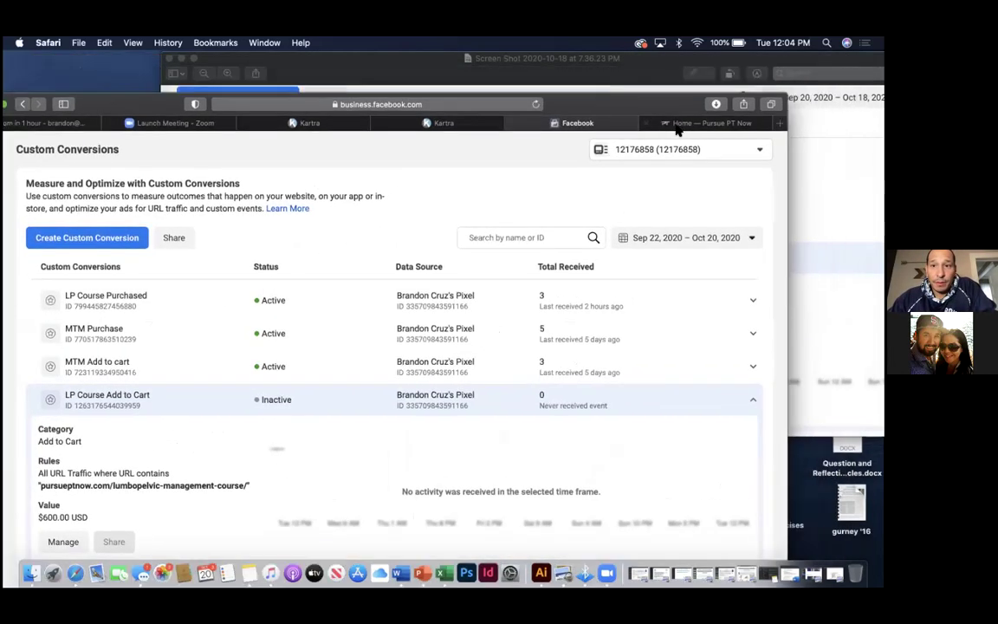
{"action": "left_click", "coordinate": [679, 126]}
{"action": "mouse_move", "coordinate": [589, 201]}
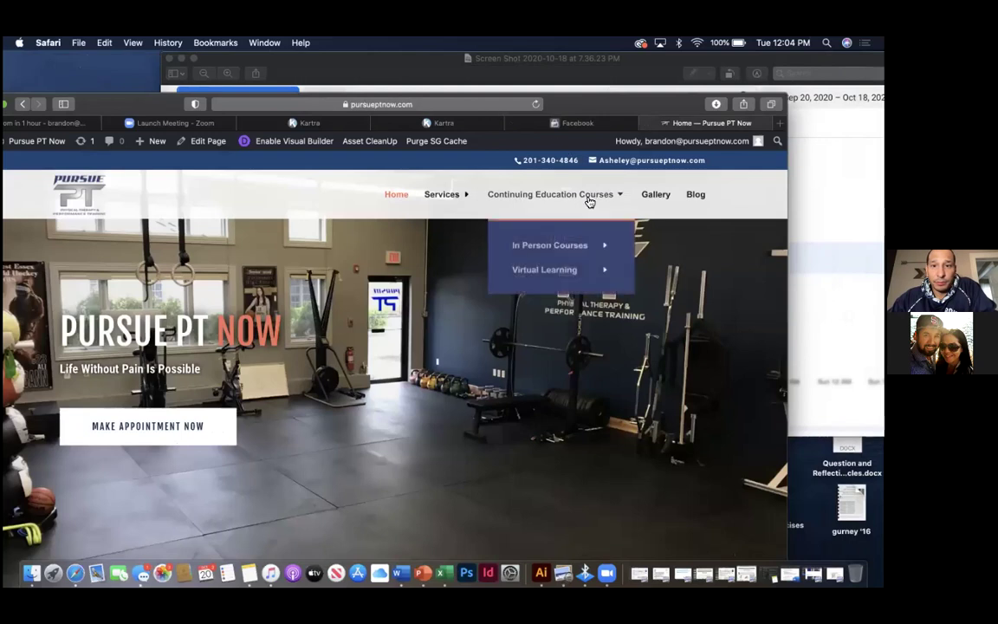
{"action": "left_click", "coordinate": [509, 106]}
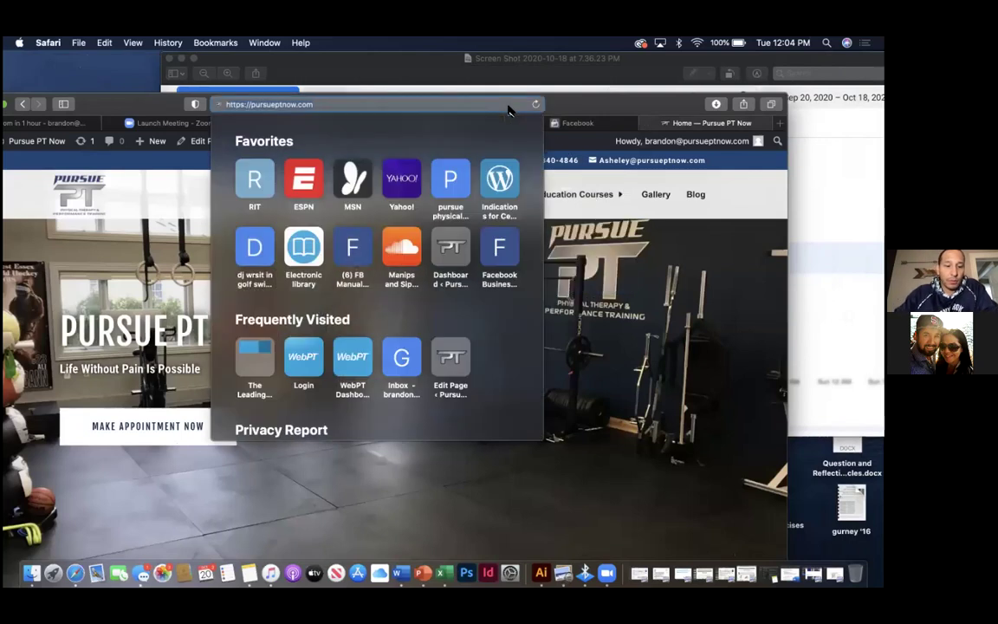
{"action": "left_click_drag", "start_coordinate": [590, 110], "coordinate": [592, 83]}
{"action": "left_click", "coordinate": [402, 73]}
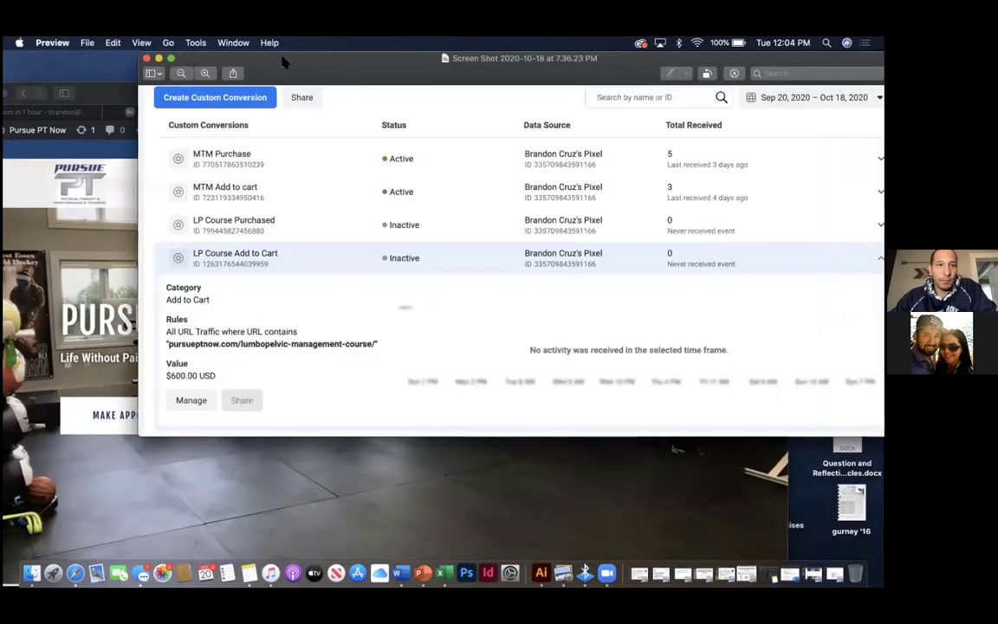
{"action": "left_click", "coordinate": [159, 58]}
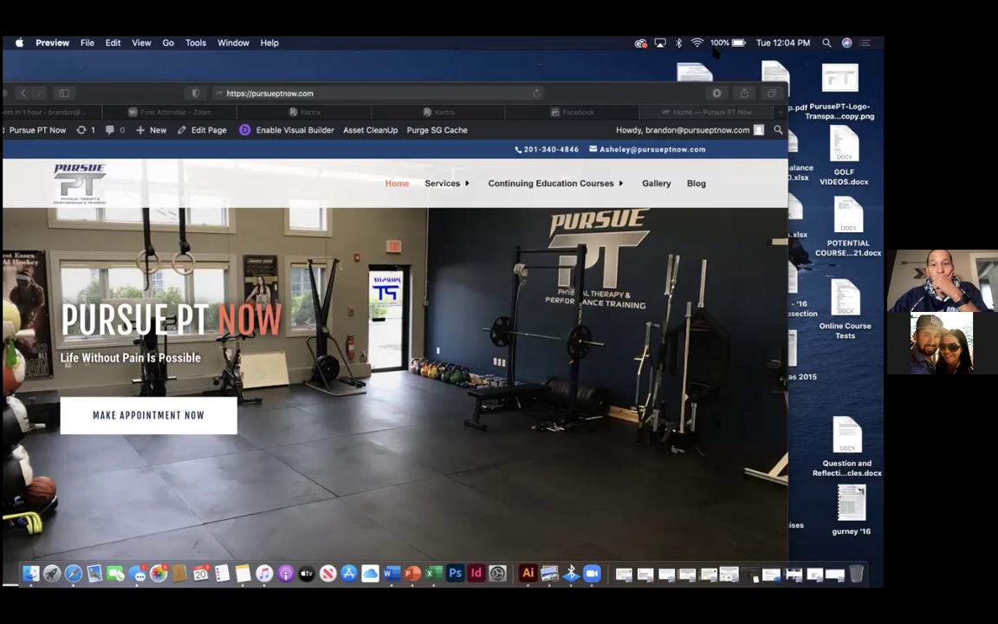
{"action": "left_click_drag", "start_coordinate": [582, 94], "coordinate": [562, 97]}
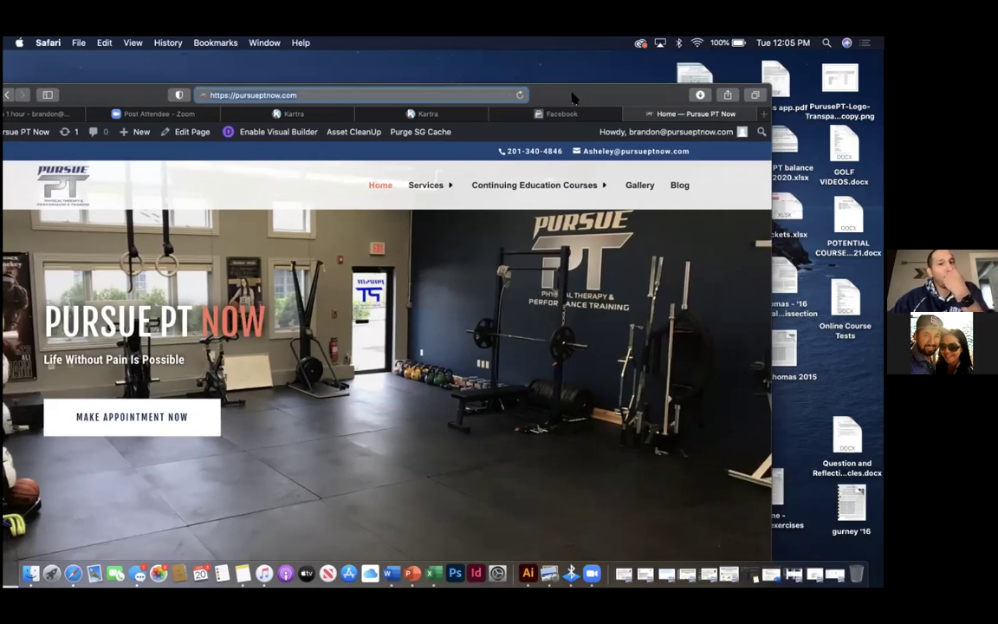
{"action": "mouse_move", "coordinate": [572, 97]}
{"action": "left_mouse_down"}
{"action": "mouse_move", "coordinate": [546, 155]}
{"action": "mouse_move", "coordinate": [560, 108]}
{"action": "left_mouse_up"}
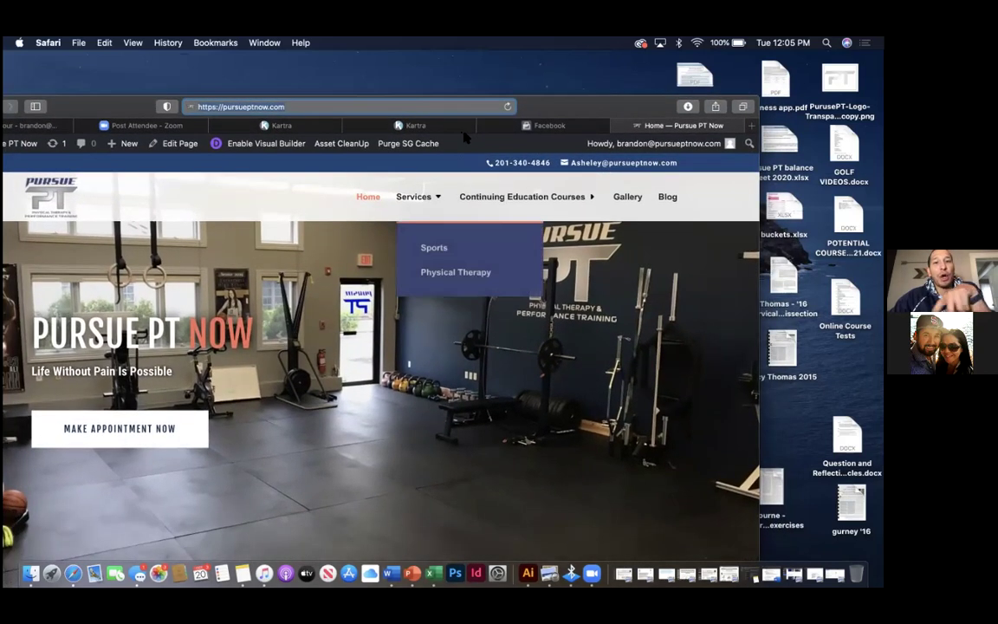
{"action": "left_click", "coordinate": [492, 194]}
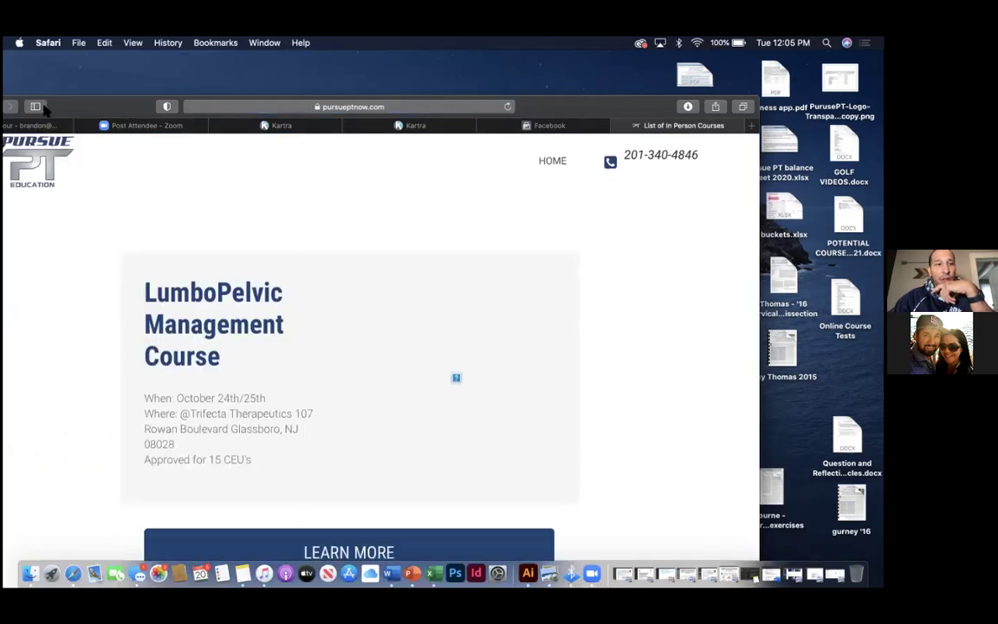
{"action": "left_click_drag", "start_coordinate": [85, 102], "coordinate": [175, 102]}
{"action": "left_click", "coordinate": [85, 106]}
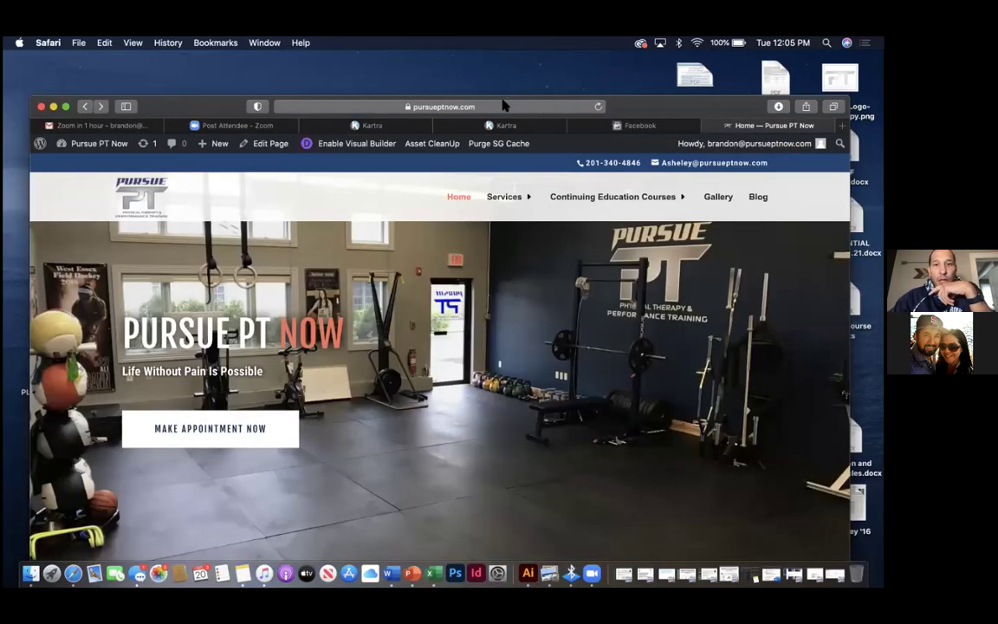
{"action": "left_click_drag", "start_coordinate": [552, 98], "coordinate": [447, 84]}
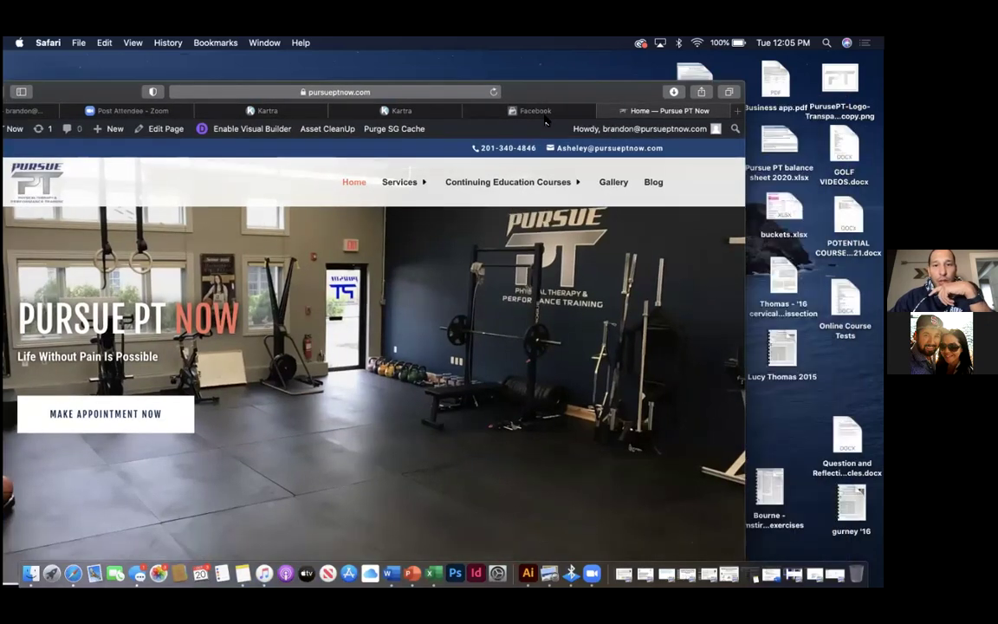
{"action": "left_click", "coordinate": [502, 182]}
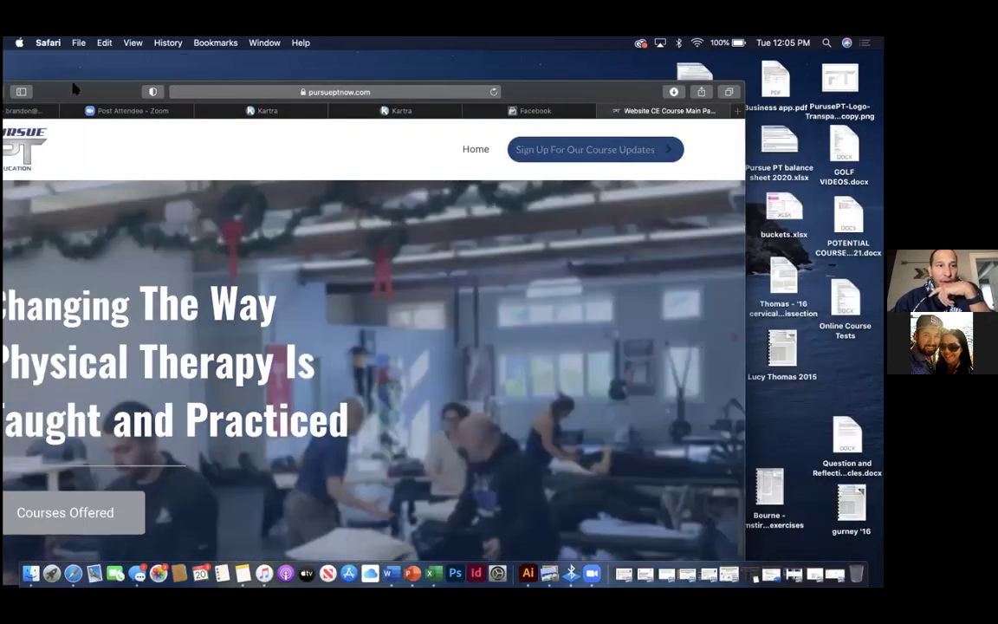
{"action": "left_click_drag", "start_coordinate": [68, 90], "coordinate": [130, 89]}
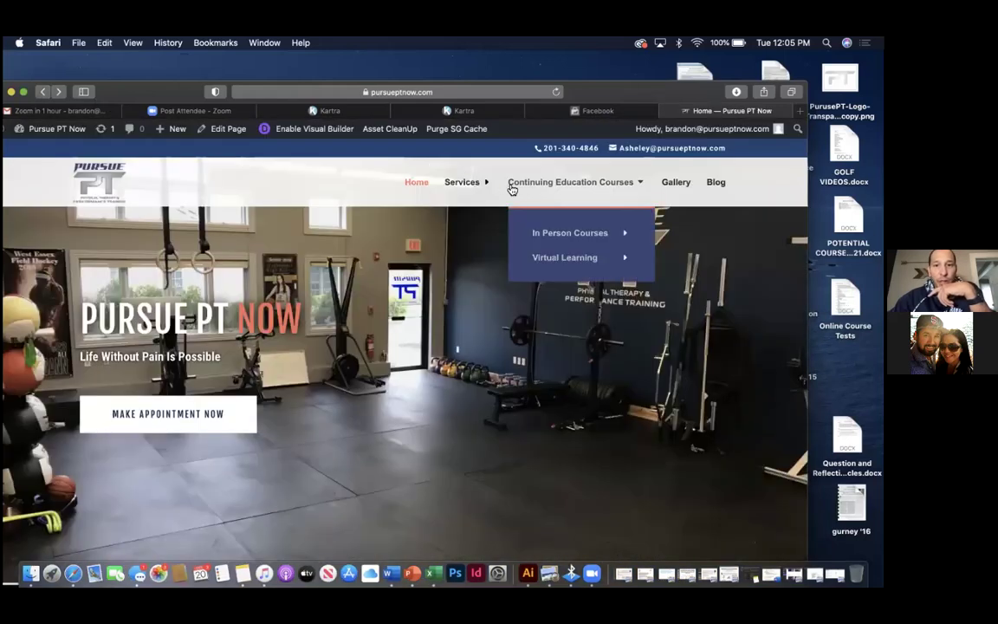
Open the LumboPelvic Management Course page from the site's in-person courses and reveal its full web address.
{"action": "mouse_move", "coordinate": [419, 256]}
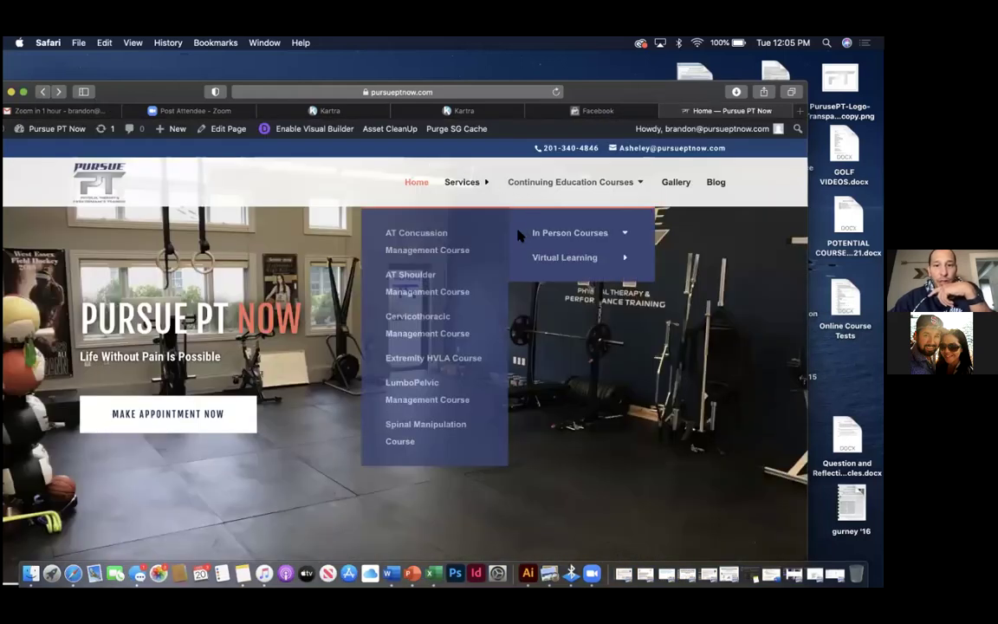
{"action": "left_click", "coordinate": [414, 384]}
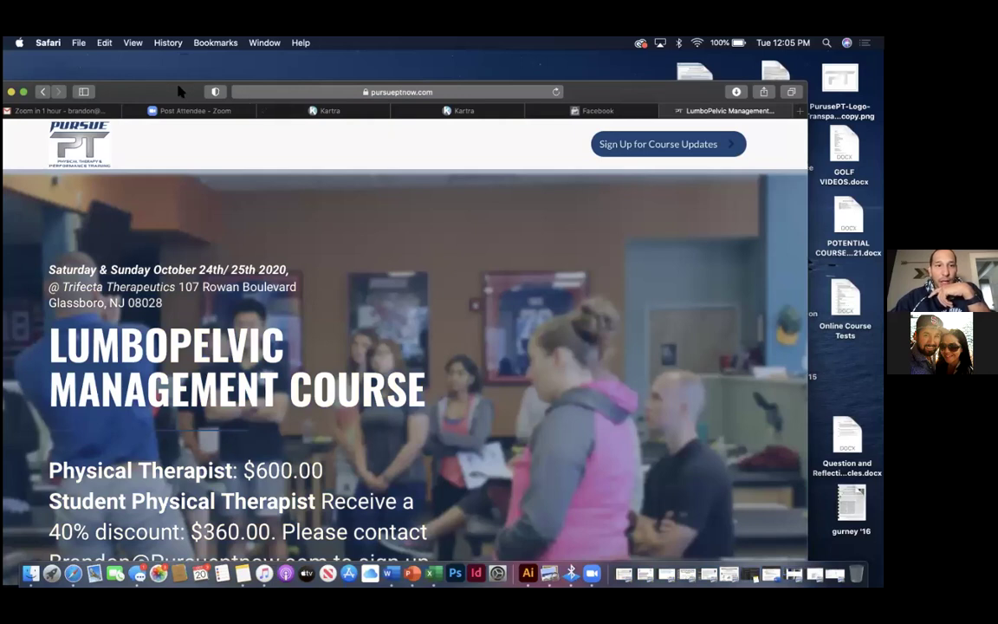
{"action": "left_click_drag", "start_coordinate": [437, 79], "coordinate": [437, 127]}
{"action": "left_click", "coordinate": [411, 137]}
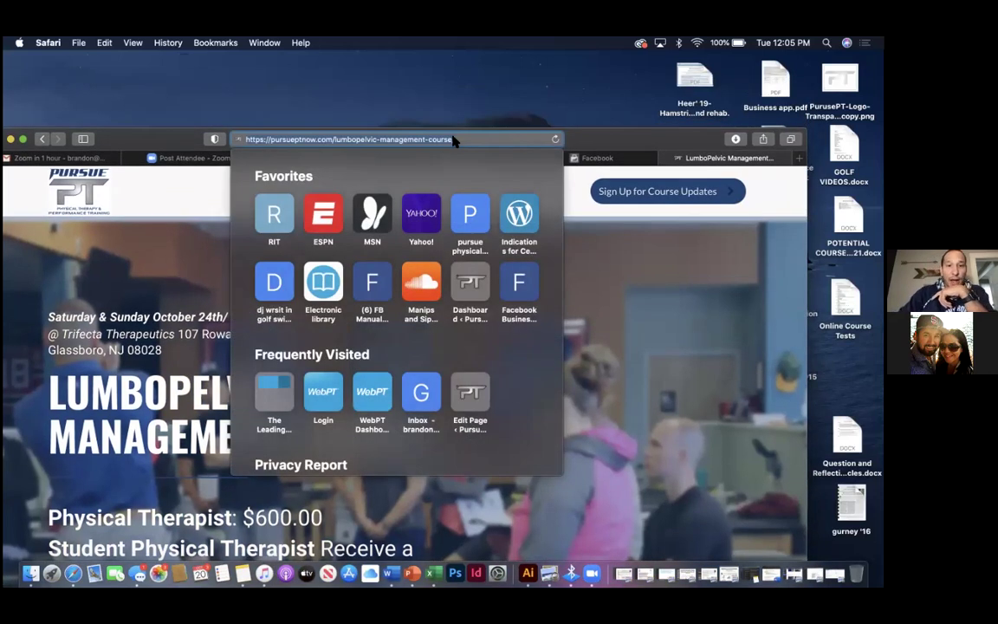
{"action": "key", "text": "Escape"}
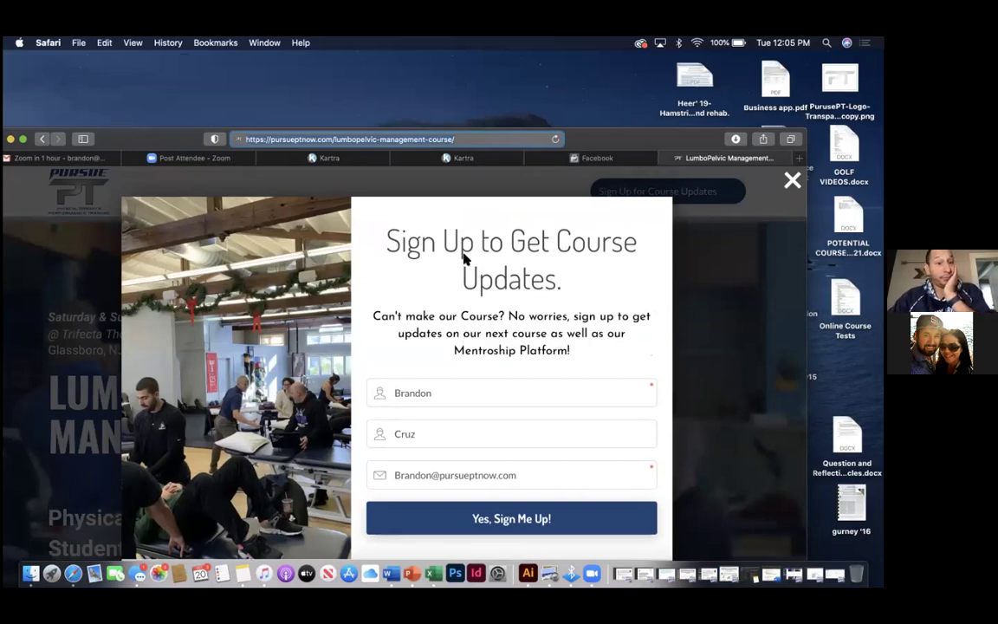
Dismiss the course-updates sign-up pop-up and reposition the browser window so the whole course page can be read.
{"action": "left_click_drag", "start_coordinate": [582, 146], "coordinate": [386, 125]}
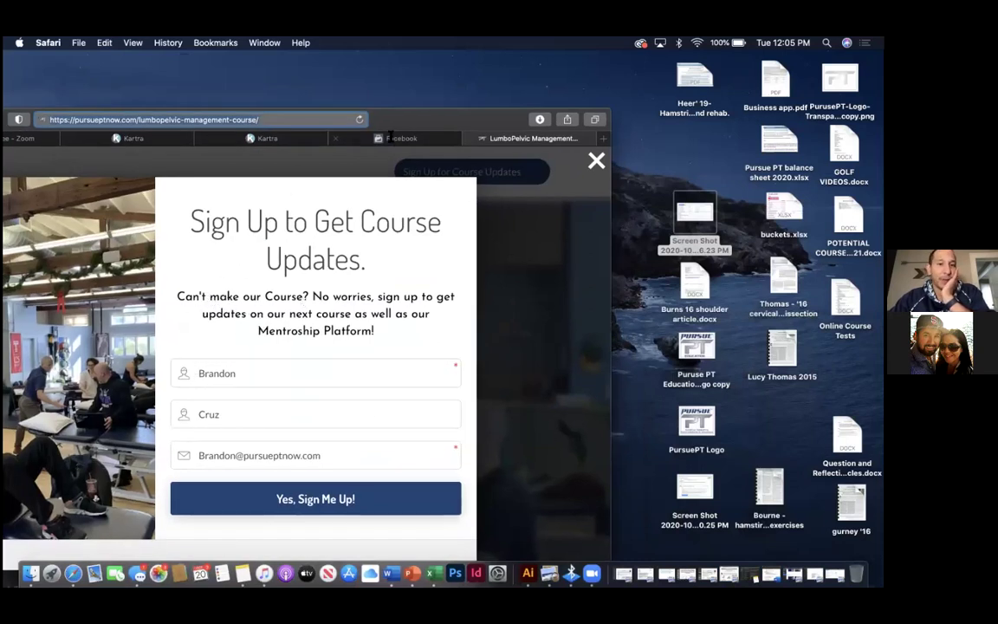
{"action": "left_click_drag", "start_coordinate": [398, 125], "coordinate": [207, 172]}
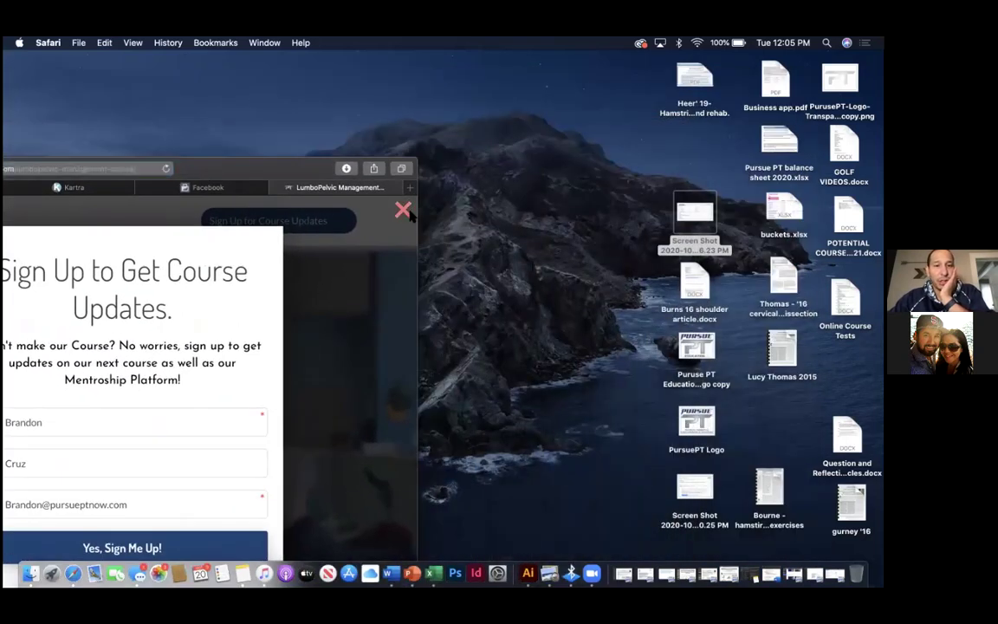
{"action": "left_click", "coordinate": [403, 207]}
{"action": "left_click_drag", "start_coordinate": [268, 173], "coordinate": [395, 145]}
{"action": "left_click_drag", "start_coordinate": [176, 147], "coordinate": [390, 74]}
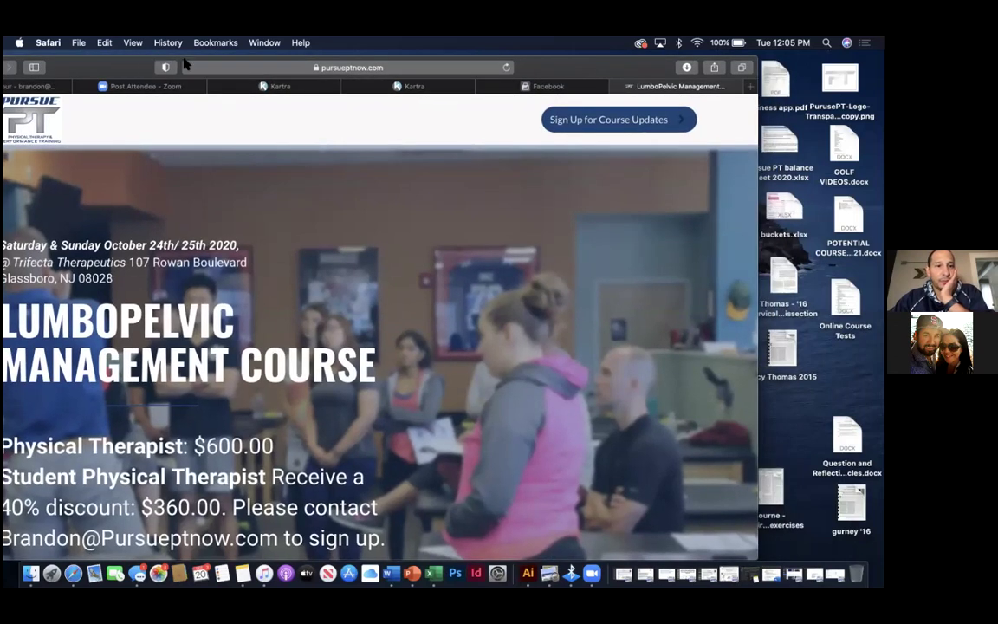
{"action": "left_click_drag", "start_coordinate": [124, 74], "coordinate": [208, 74]}
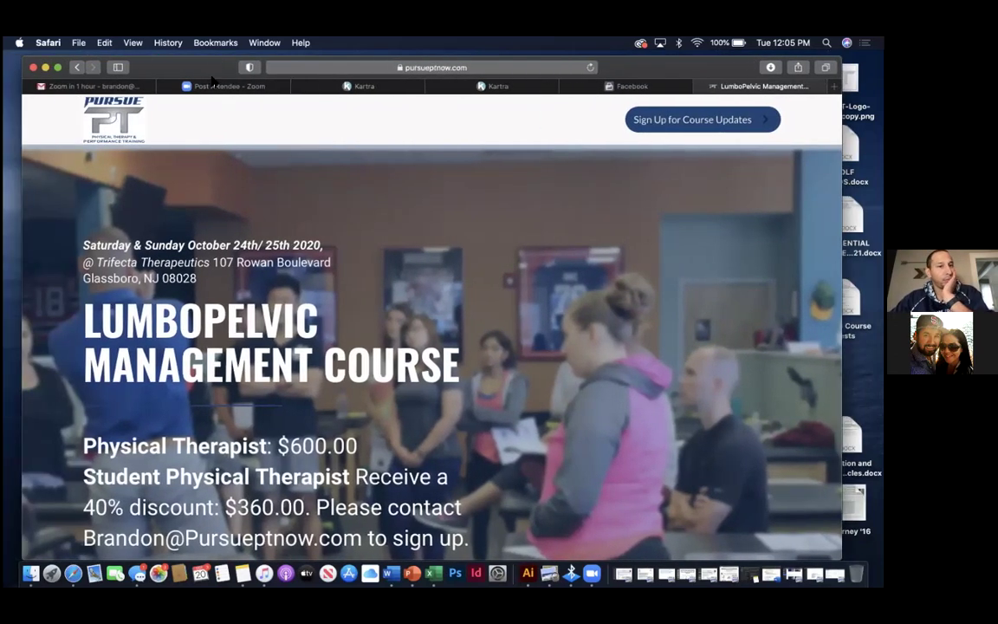
Glance at the Kartra broadcast page, return to Facebook's Custom Conversions list and bring the full window into view.
{"action": "left_click", "coordinate": [316, 84]}
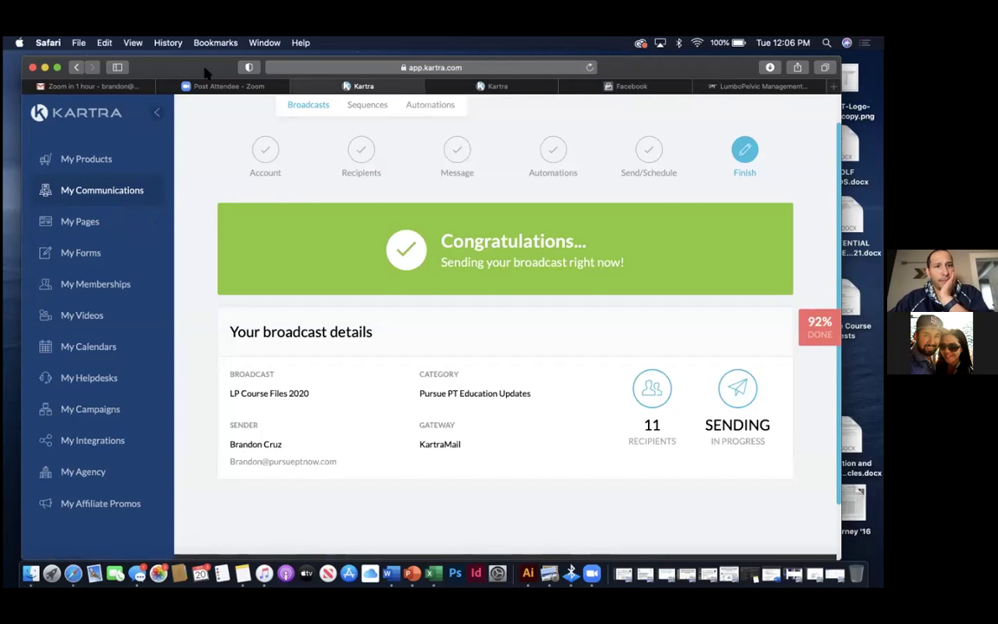
{"action": "left_click_drag", "start_coordinate": [186, 62], "coordinate": [77, 77]}
{"action": "left_click", "coordinate": [507, 101]}
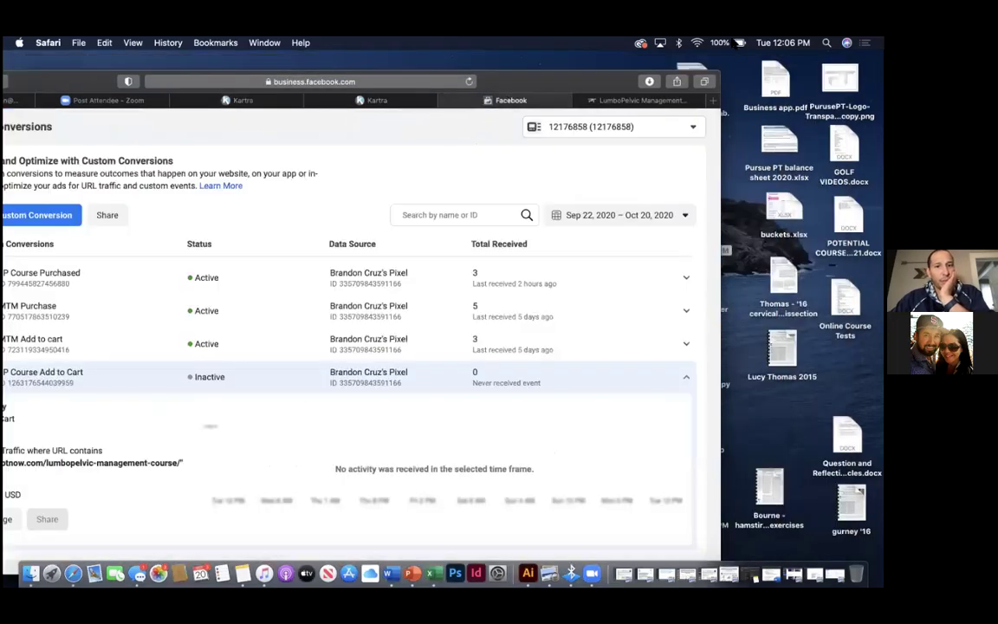
{"action": "left_click_drag", "start_coordinate": [77, 78], "coordinate": [78, 137]}
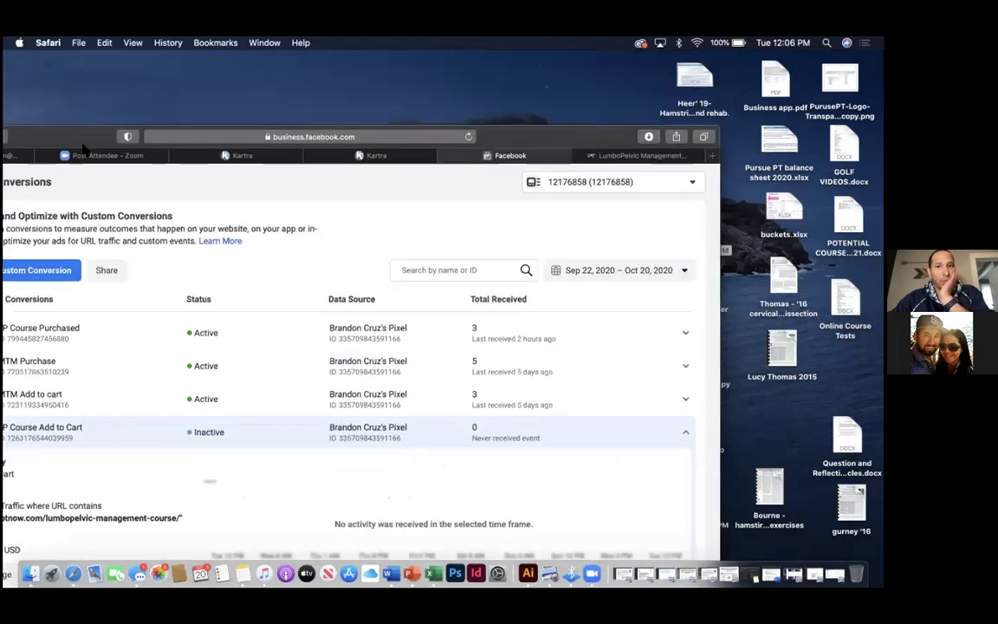
{"action": "left_click_drag", "start_coordinate": [472, 137], "coordinate": [379, 150]}
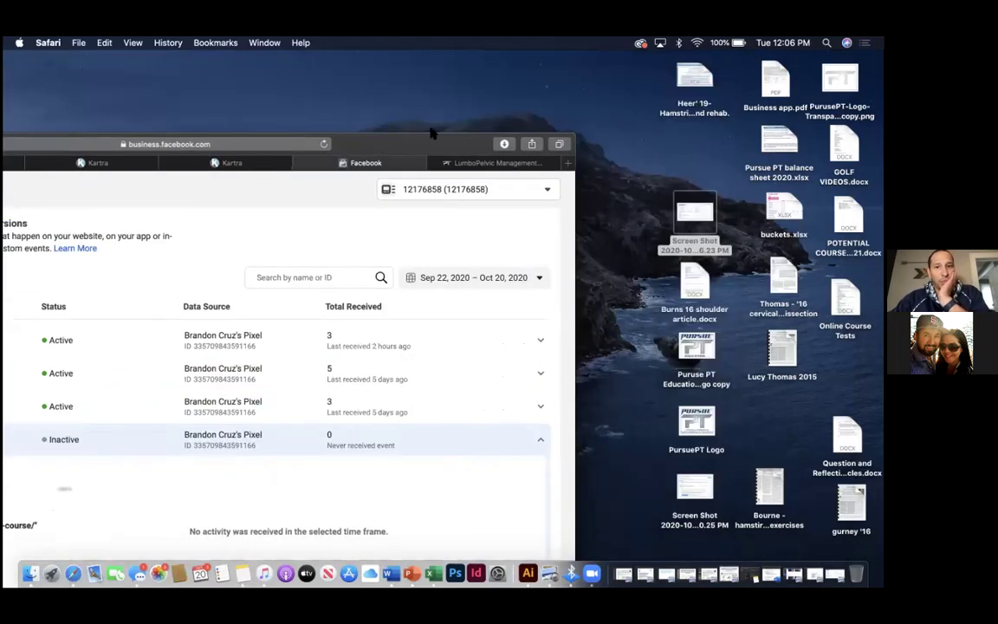
{"action": "double_click", "coordinate": [379, 150]}
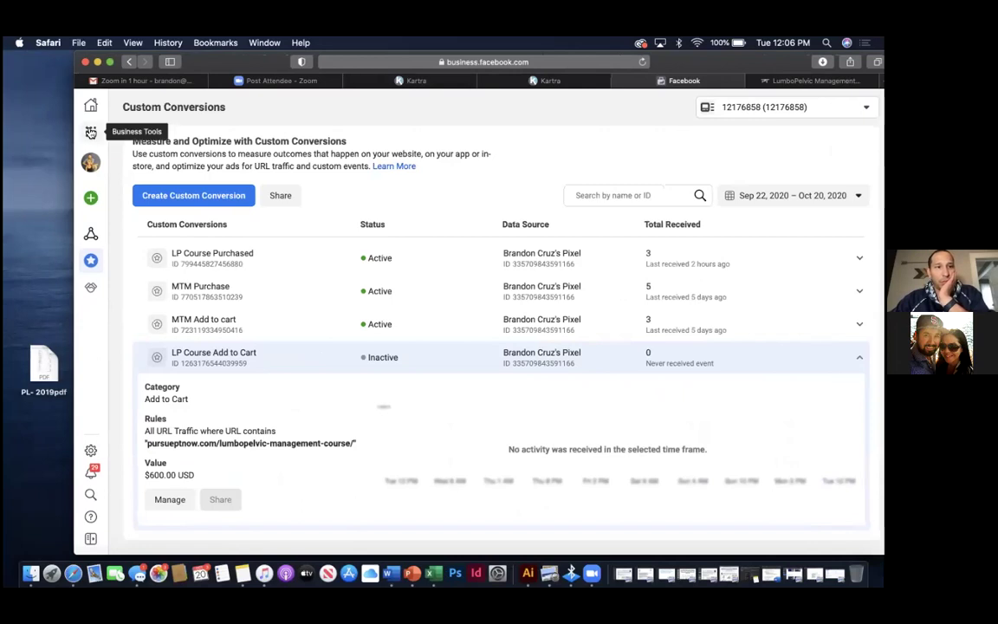
{"action": "mouse_move", "coordinate": [90, 208]}
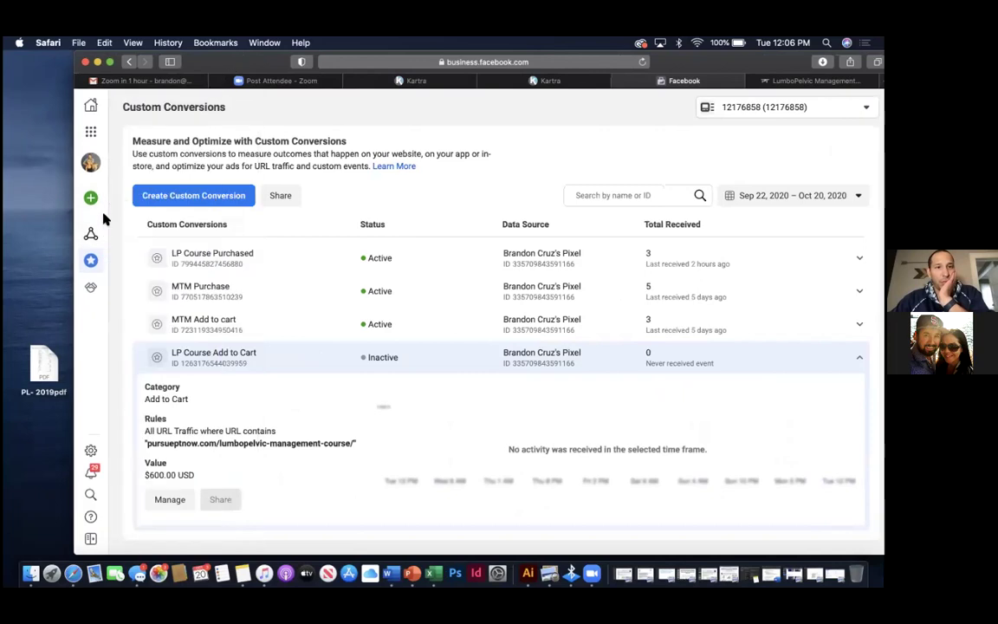
Open the ad account's pixel overview in Data Sources and check its event-adding options and the list of selectable business assets.
{"action": "left_click", "coordinate": [125, 228]}
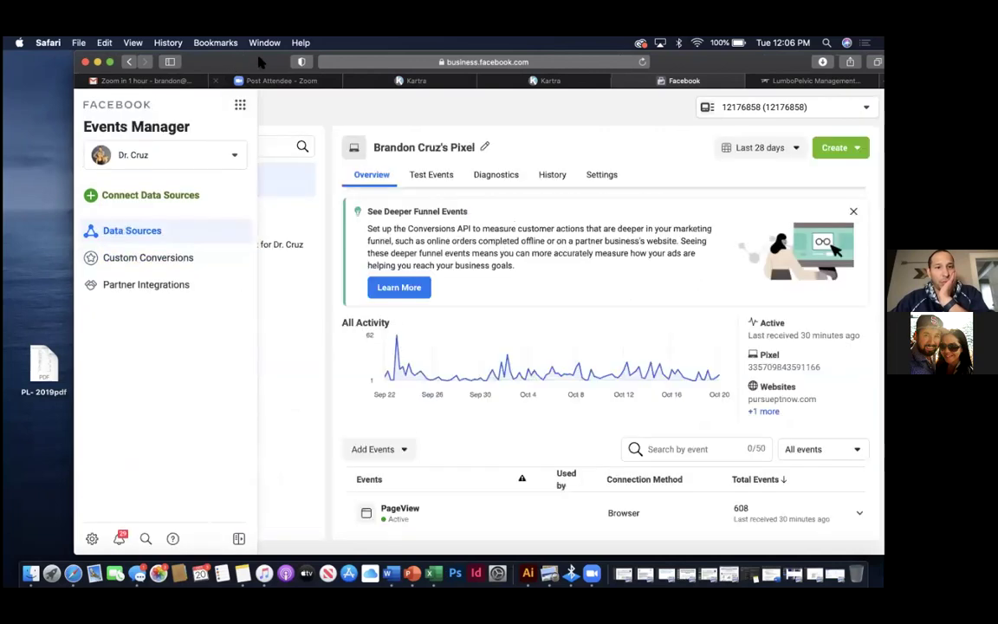
{"action": "left_click_drag", "start_coordinate": [683, 61], "coordinate": [594, 62]}
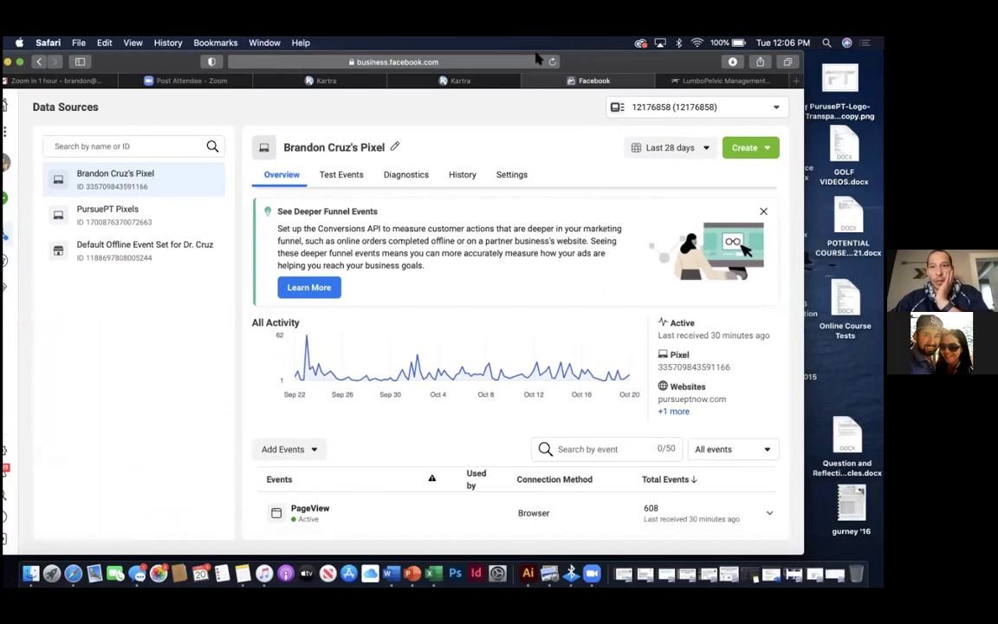
{"action": "mouse_move", "coordinate": [437, 355]}
{"action": "left_click", "coordinate": [312, 451]}
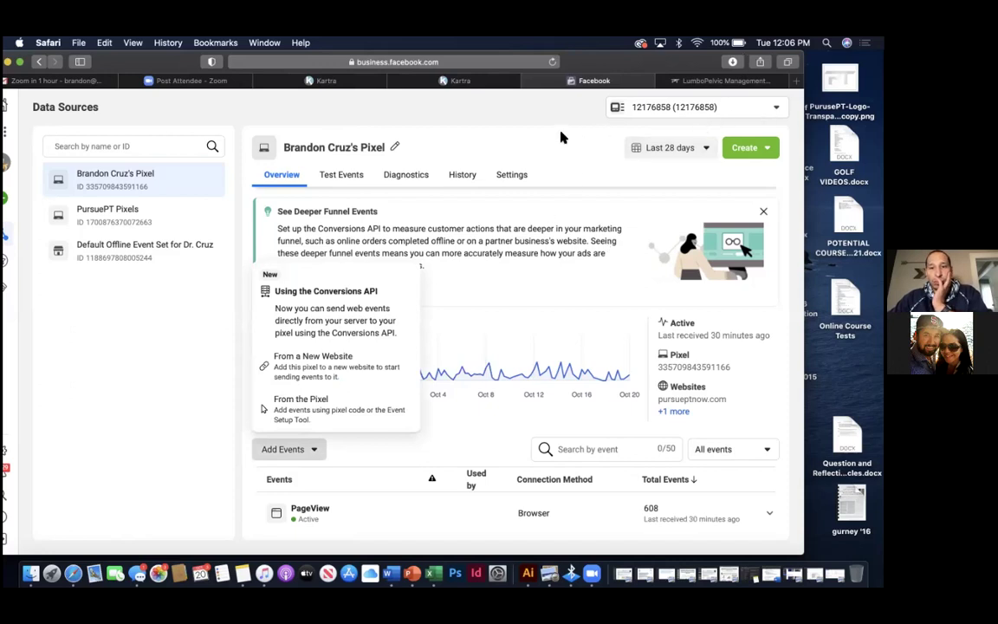
{"action": "left_click", "coordinate": [693, 107]}
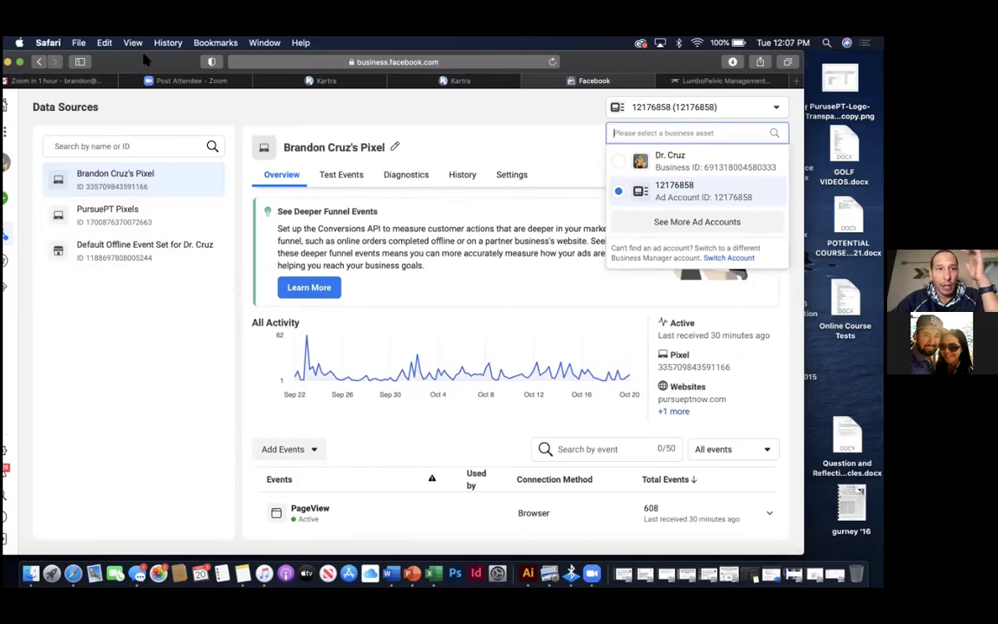
{"action": "left_click_drag", "start_coordinate": [147, 54], "coordinate": [178, 53]}
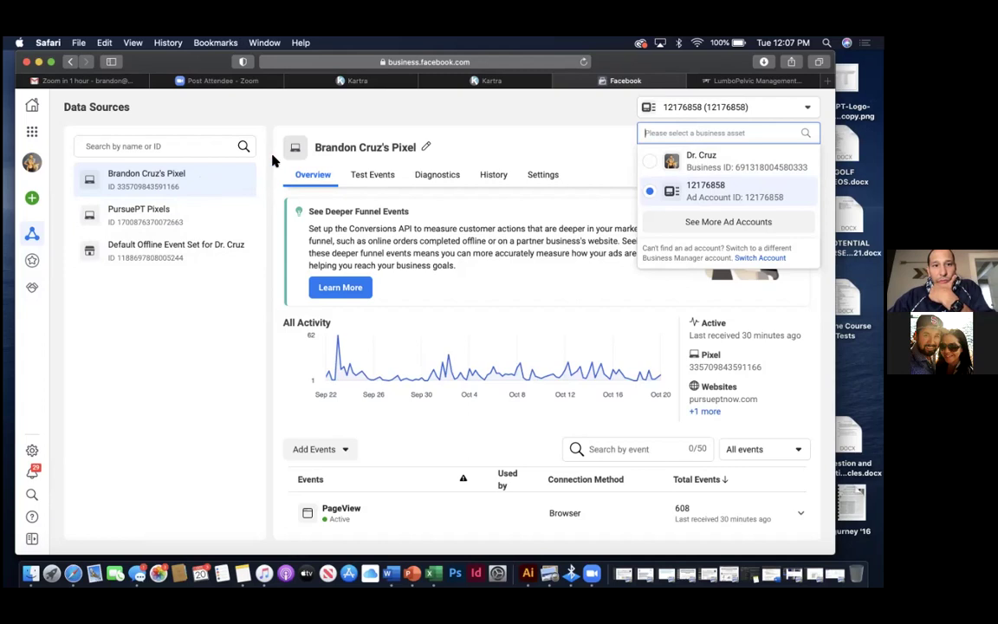
Open the Ads Manager page from the saved favorites and reposition the browser window around the campaign list.
{"action": "left_click", "coordinate": [198, 42]}
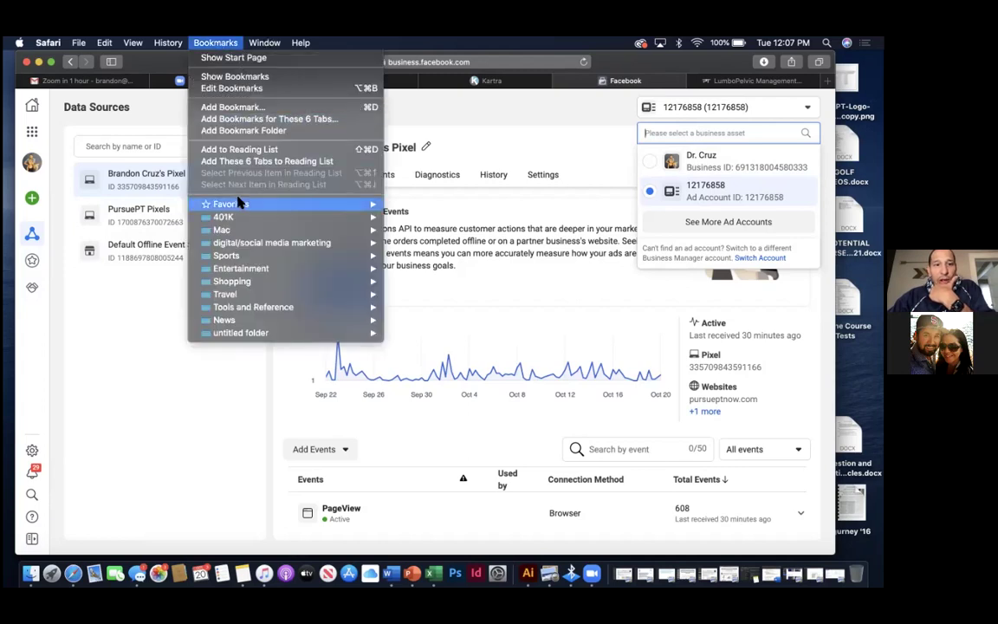
{"action": "mouse_move", "coordinate": [269, 243]}
{"action": "mouse_move", "coordinate": [269, 208]}
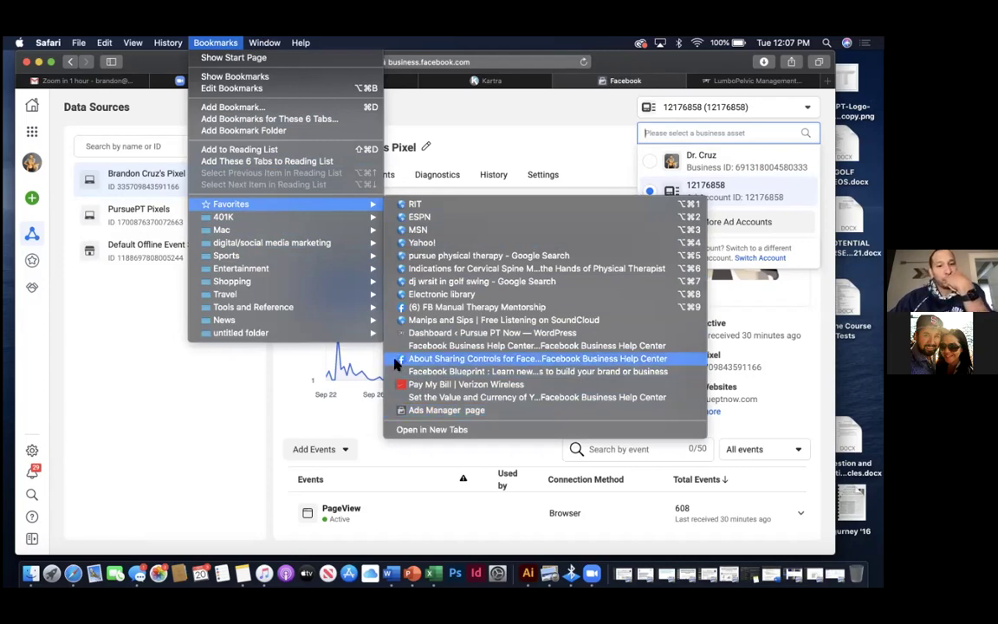
{"action": "left_click", "coordinate": [429, 411]}
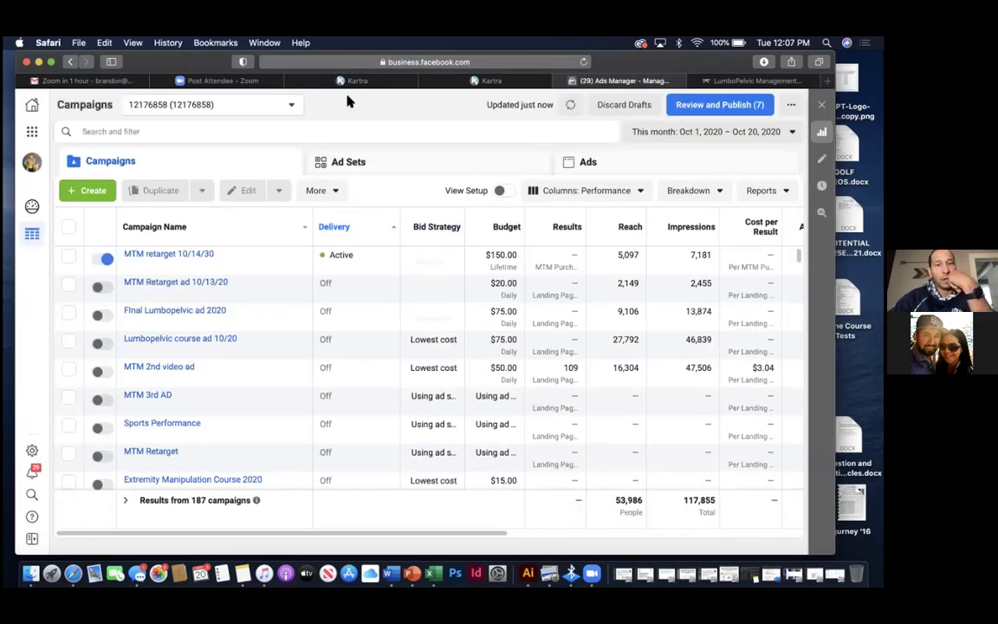
{"action": "mouse_move", "coordinate": [184, 56]}
{"action": "left_mouse_down"}
{"action": "mouse_move", "coordinate": [196, 128]}
{"action": "mouse_move", "coordinate": [185, 47]}
{"action": "left_mouse_up"}
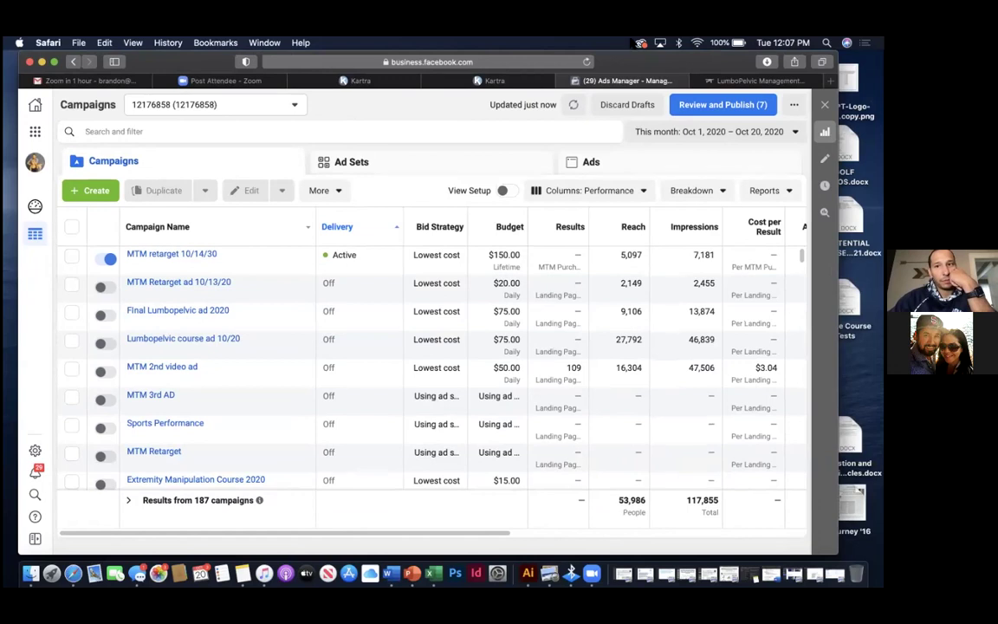
{"action": "left_click_drag", "start_coordinate": [162, 63], "coordinate": [145, 105]}
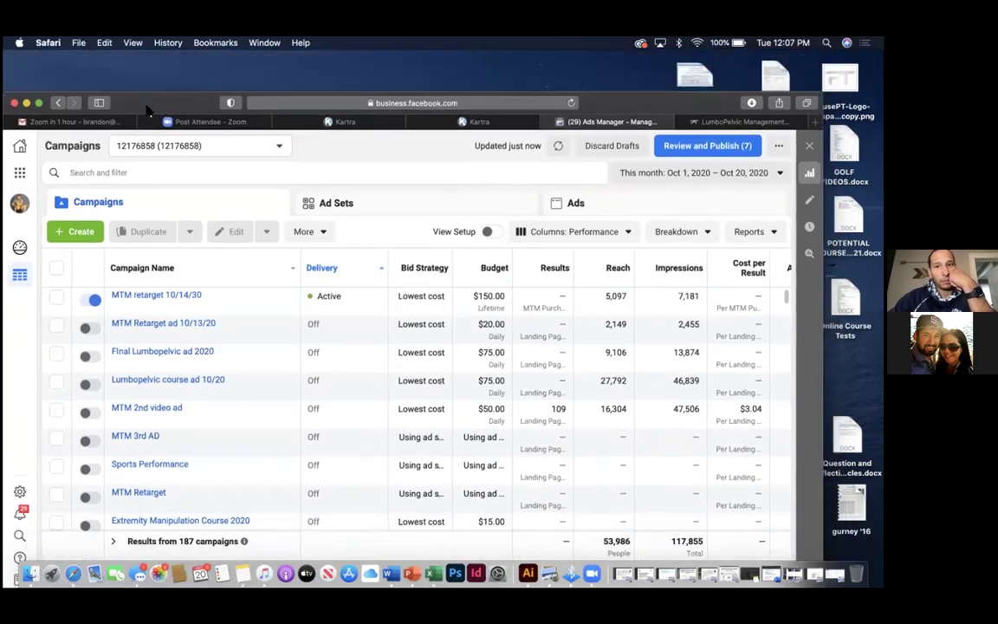
Glance at the LumboPelvic course page, return to Ads Manager and open Events Manager with its whole window in view.
{"action": "left_click", "coordinate": [710, 123]}
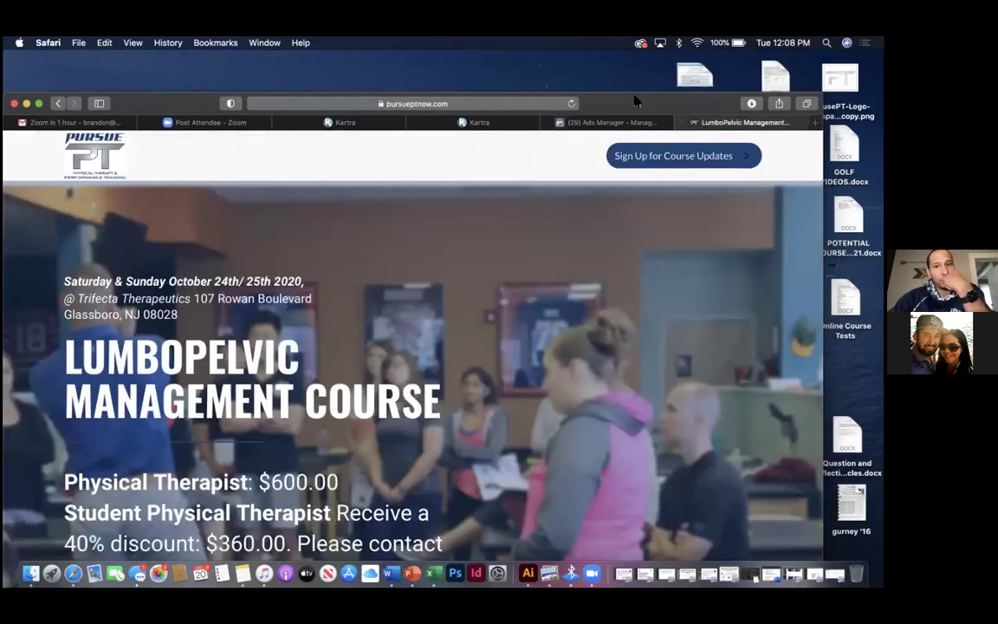
{"action": "left_click", "coordinate": [613, 122]}
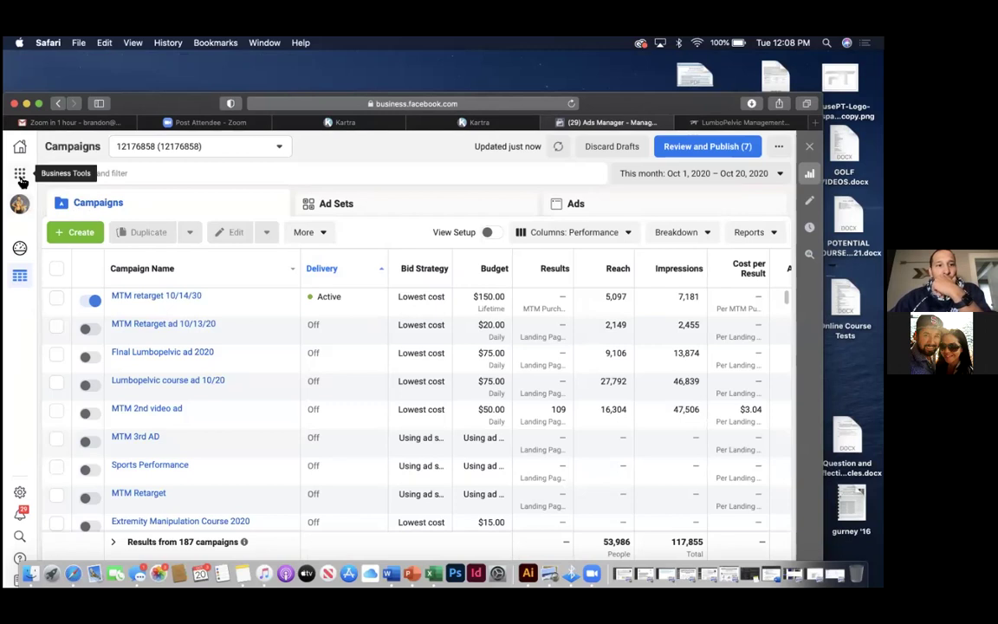
{"action": "left_click", "coordinate": [20, 174]}
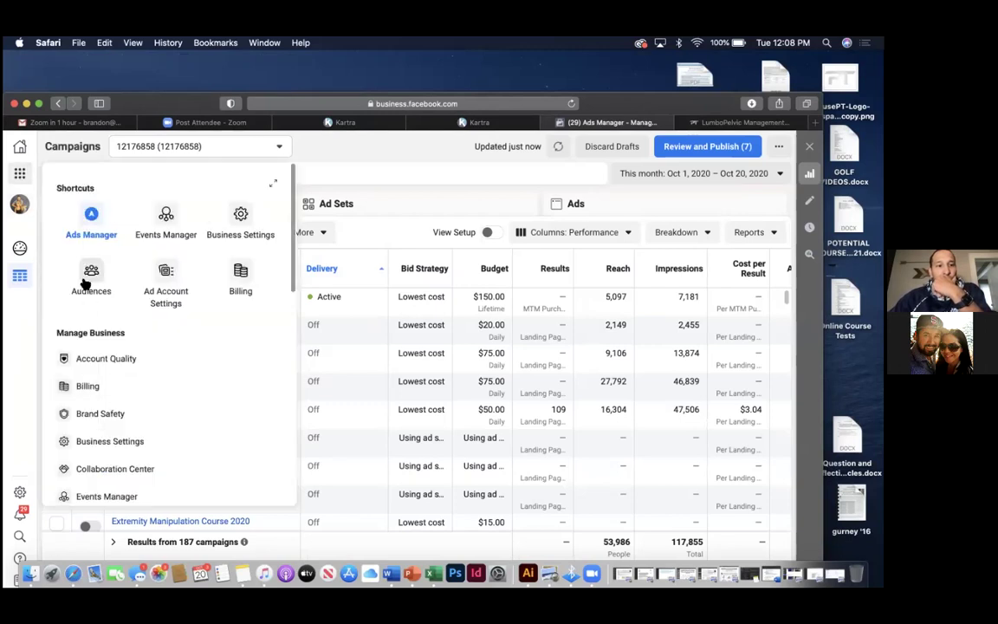
{"action": "left_click", "coordinate": [174, 229]}
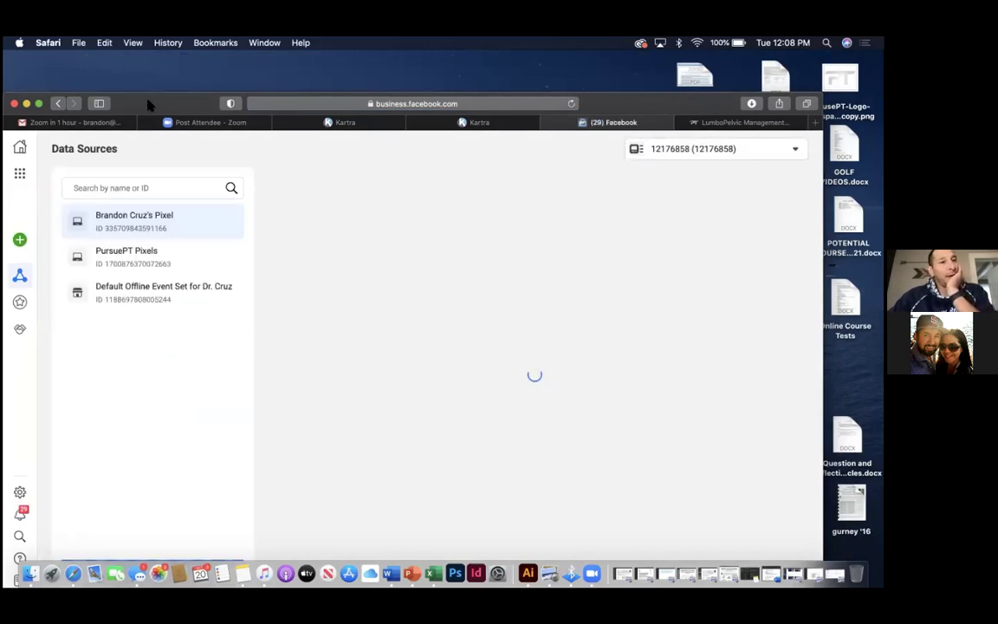
{"action": "left_click_drag", "start_coordinate": [149, 101], "coordinate": [174, 73]}
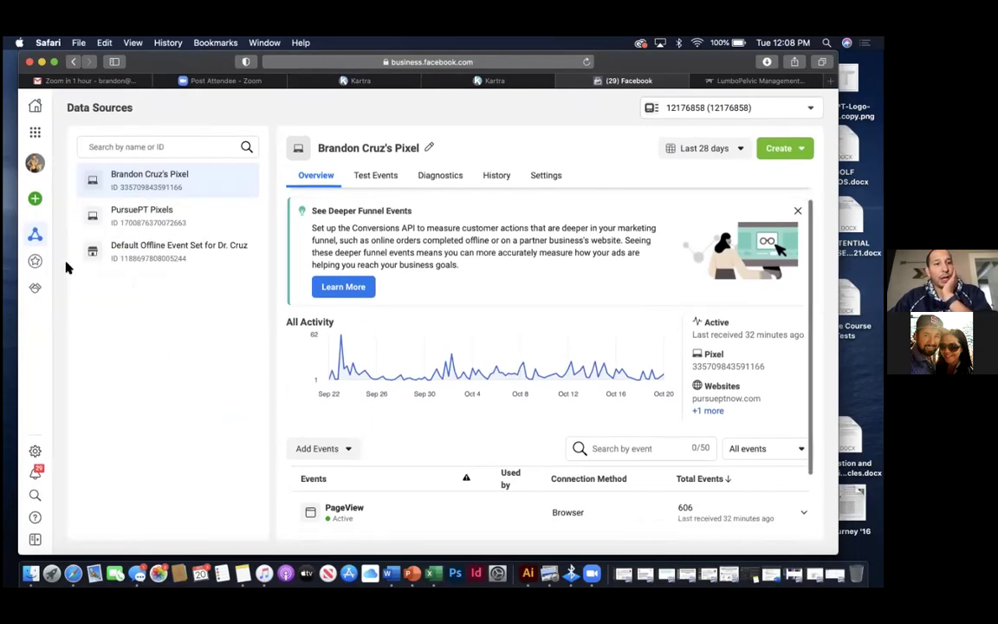
Review the manual base-code instructions for adding the ad account's first-listed pixel to a new website, and close the dialog.
{"action": "left_click", "coordinate": [192, 201]}
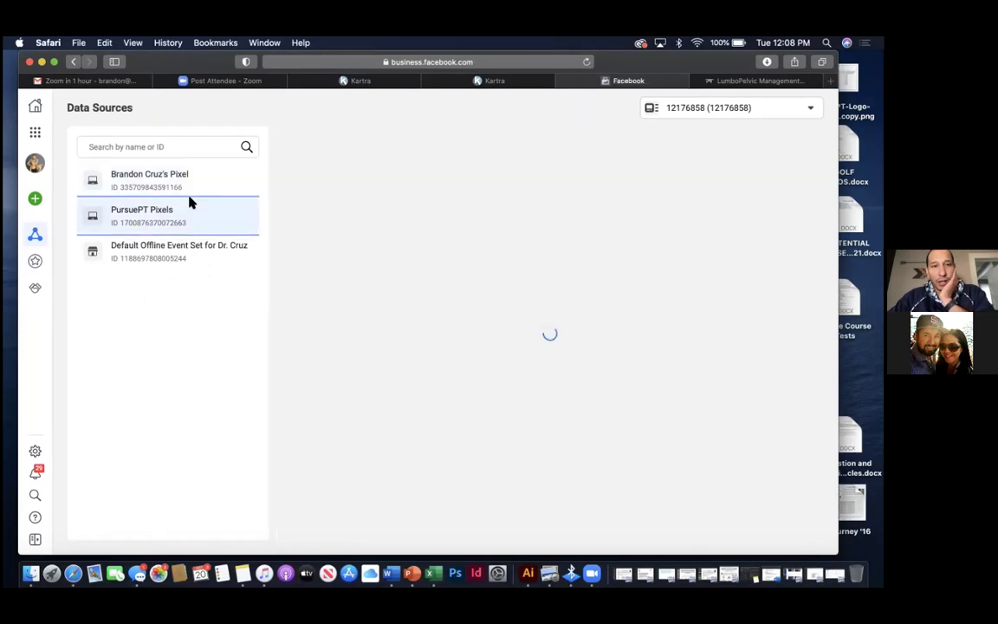
{"action": "left_click", "coordinate": [191, 187]}
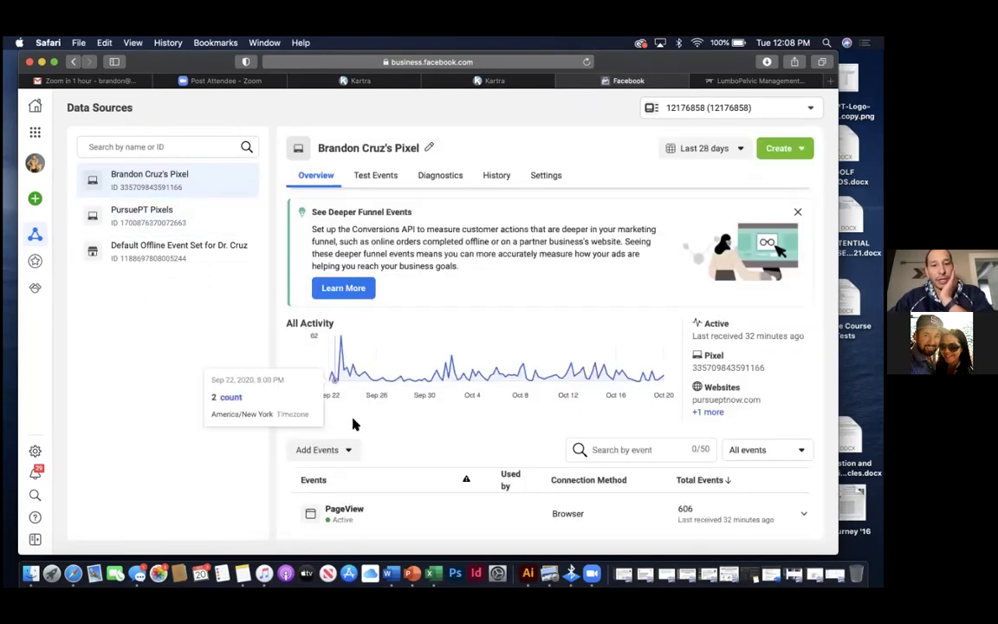
{"action": "left_click", "coordinate": [346, 450]}
{"action": "left_click", "coordinate": [348, 369]}
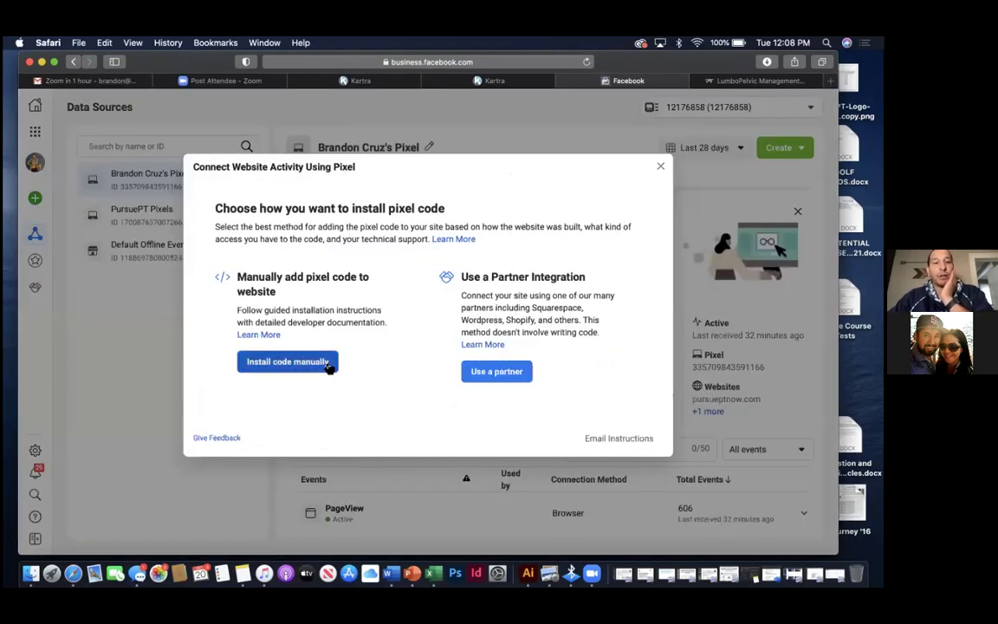
{"action": "left_click", "coordinate": [328, 364]}
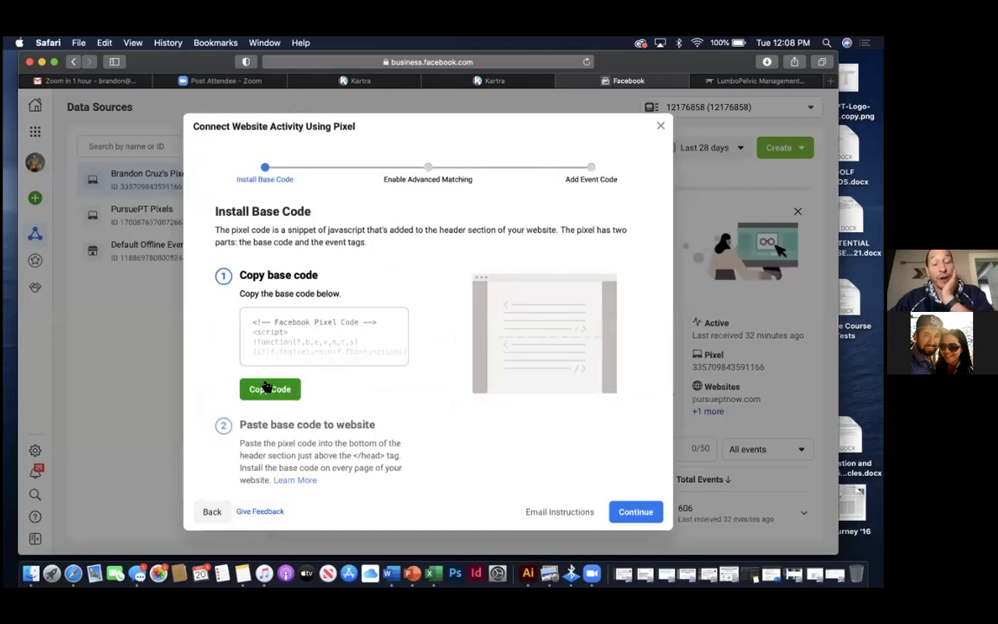
{"action": "left_click", "coordinate": [212, 511]}
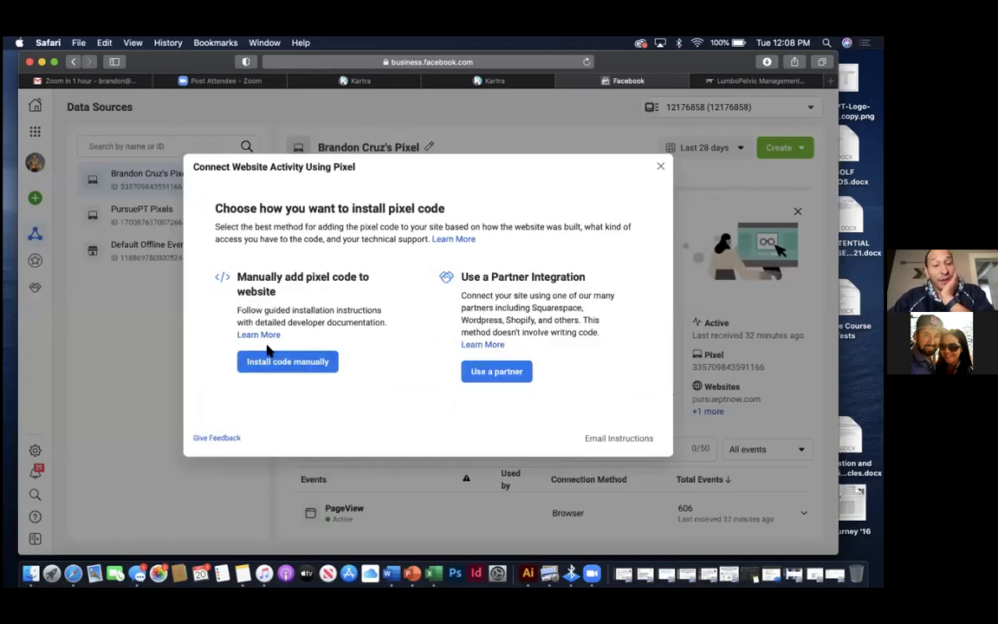
{"action": "left_click", "coordinate": [661, 166]}
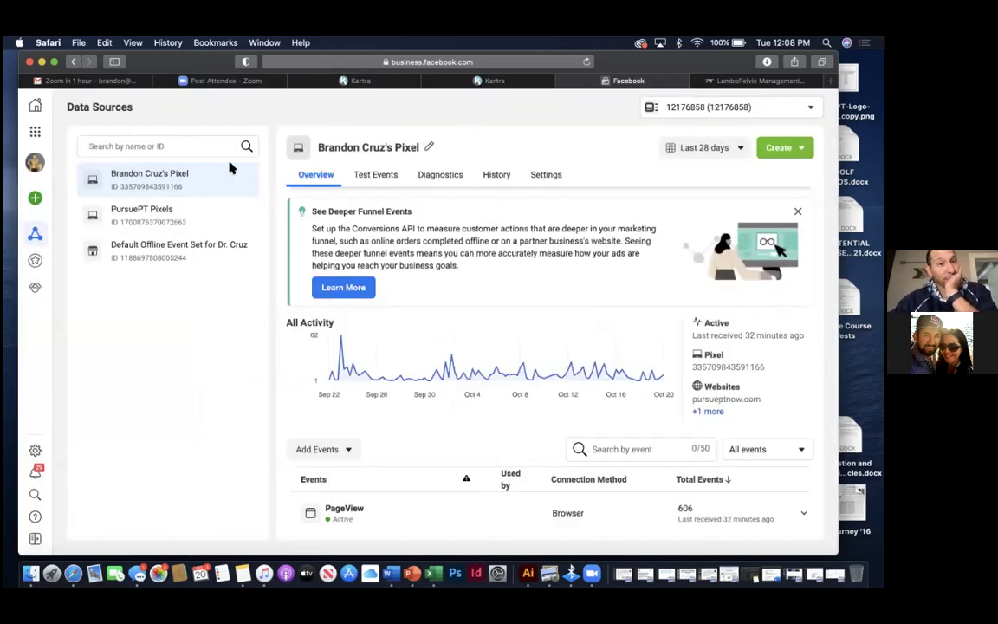
Switch Events Manager from the ad account to the business account and bring its full list of data sources into view.
{"action": "left_click", "coordinate": [691, 109]}
{"action": "left_click_drag", "start_coordinate": [680, 73], "coordinate": [578, 73]}
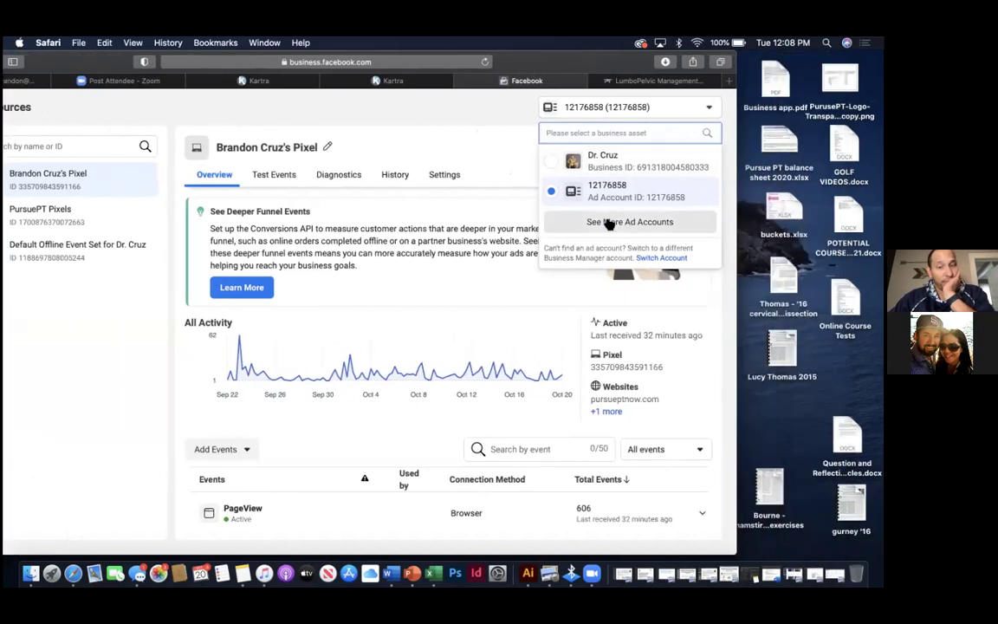
{"action": "left_click", "coordinate": [605, 164]}
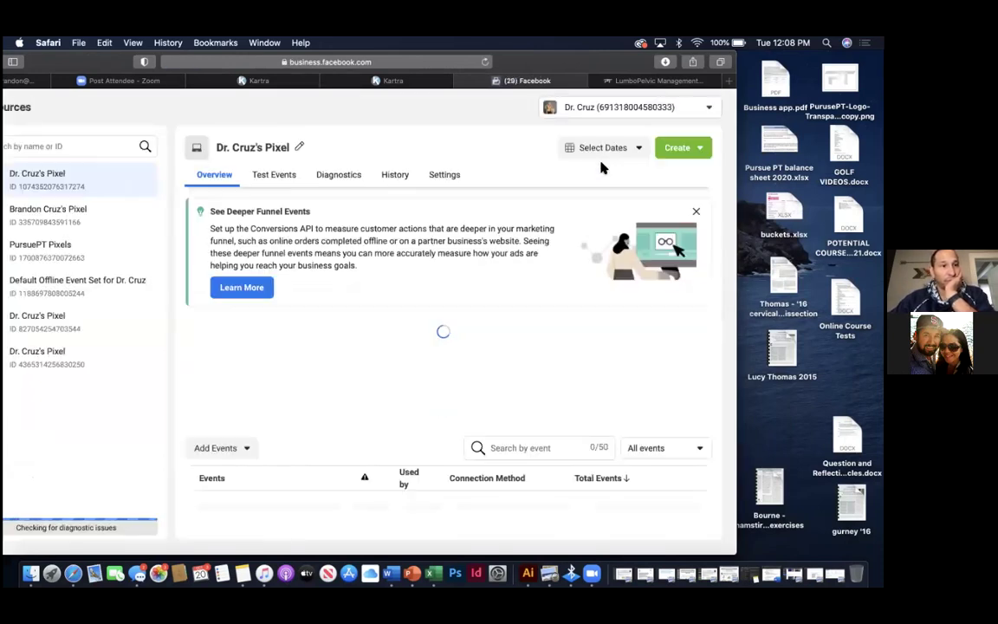
{"action": "double_click", "coordinate": [159, 63]}
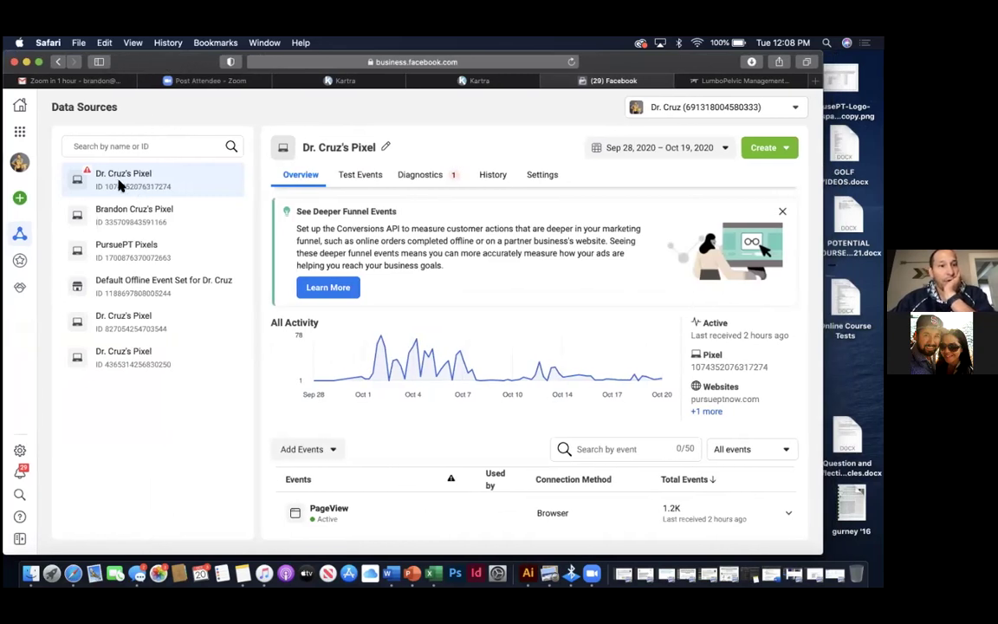
{"action": "double_click", "coordinate": [169, 62]}
Compare the pixels of both accounts by switching to the ad account and back to the business account.
{"action": "left_click", "coordinate": [668, 106]}
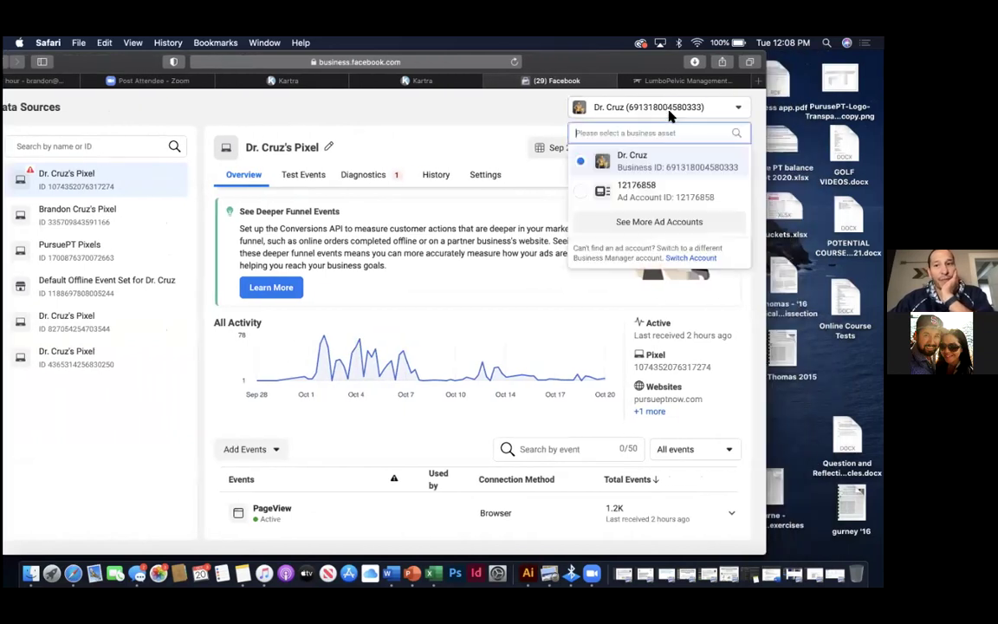
{"action": "left_click", "coordinate": [647, 185]}
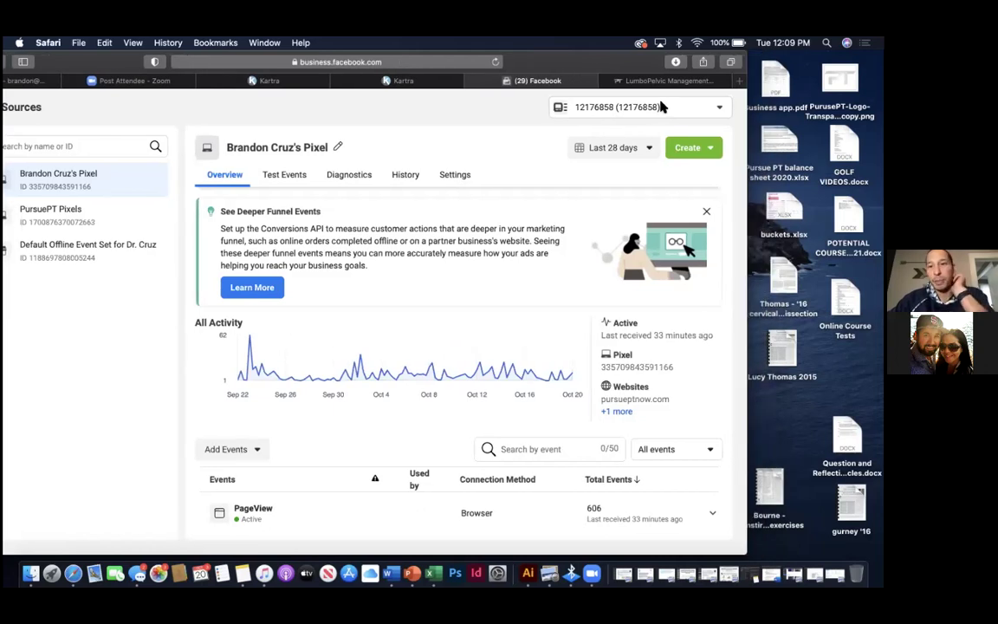
{"action": "left_click", "coordinate": [660, 105]}
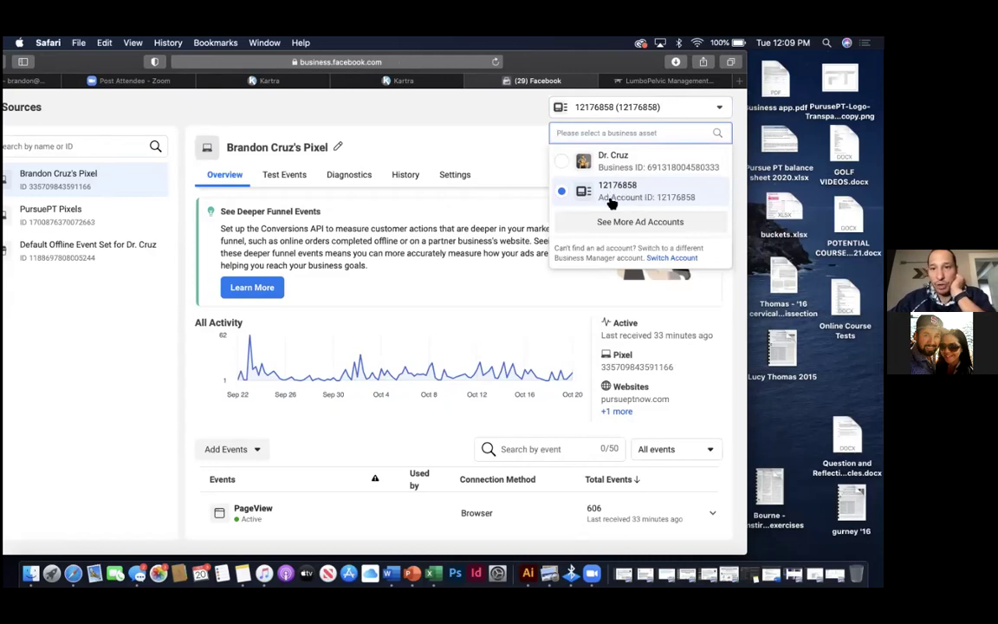
{"action": "left_click", "coordinate": [644, 168]}
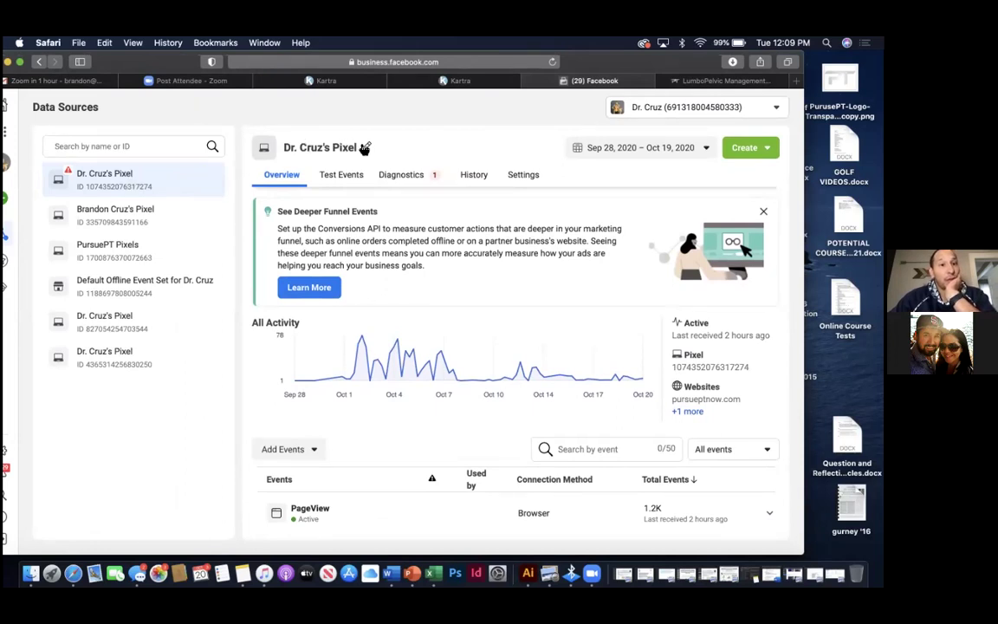
{"action": "left_click_drag", "start_coordinate": [543, 60], "coordinate": [667, 48]}
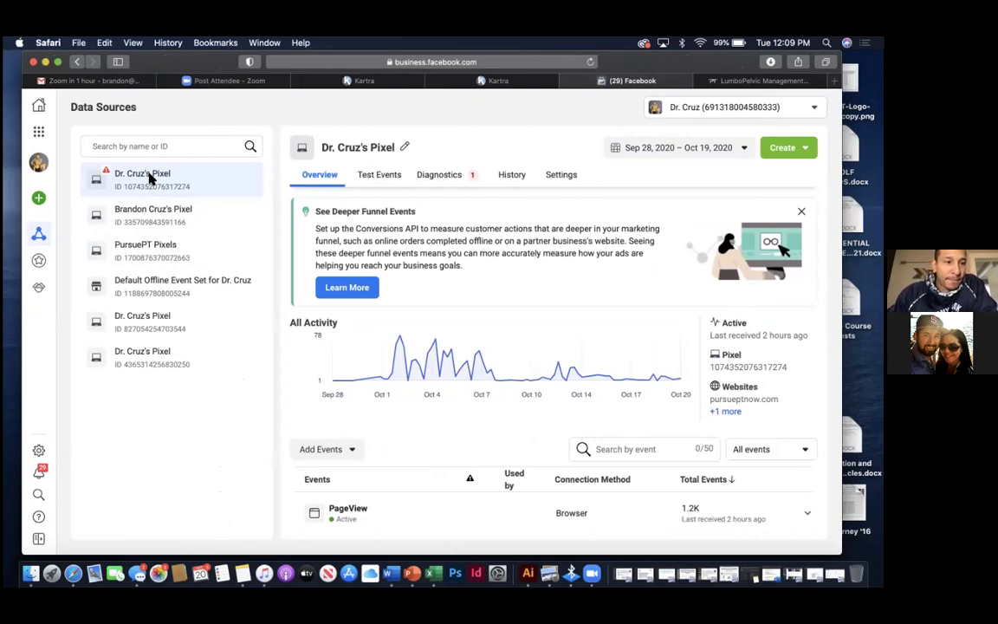
Examine the first-listed business pixel's settings, from its details and transition period through sharing, cookie usage and Advanced Matching.
{"action": "left_click", "coordinate": [550, 175]}
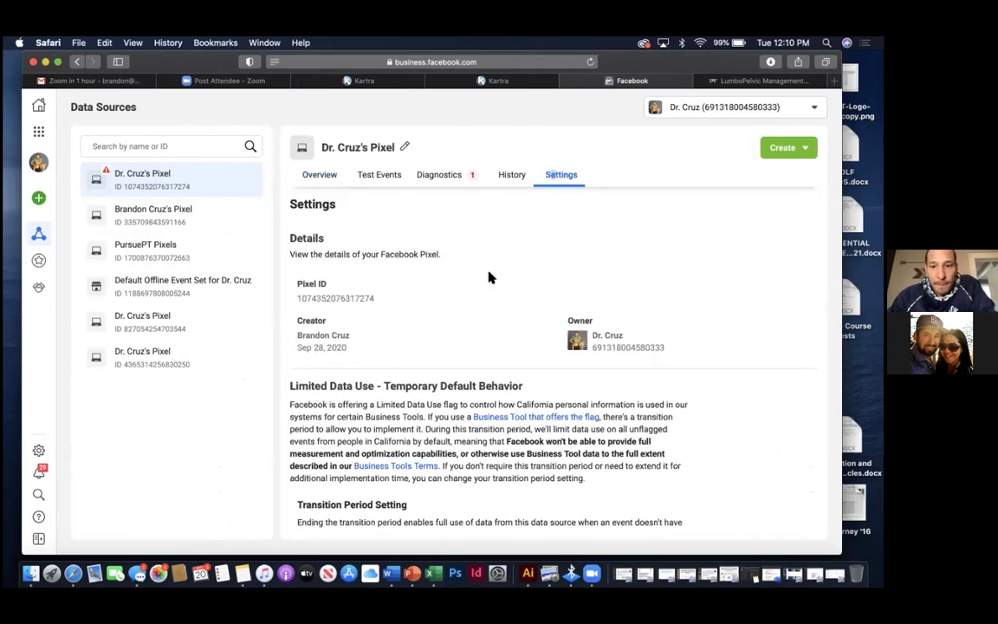
{"action": "scroll", "coordinate": [489, 277], "scroll_direction": "down", "scroll_amount": 3}
{"action": "scroll", "coordinate": [490, 274], "scroll_direction": "down", "scroll_amount": 1}
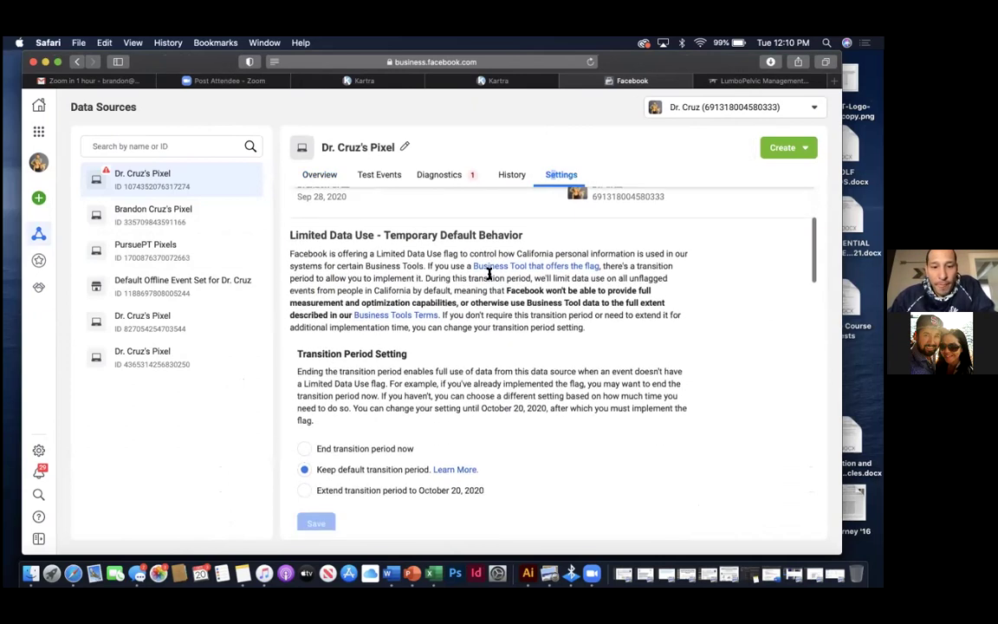
{"action": "scroll", "coordinate": [489, 274], "scroll_direction": "up", "scroll_amount": 2}
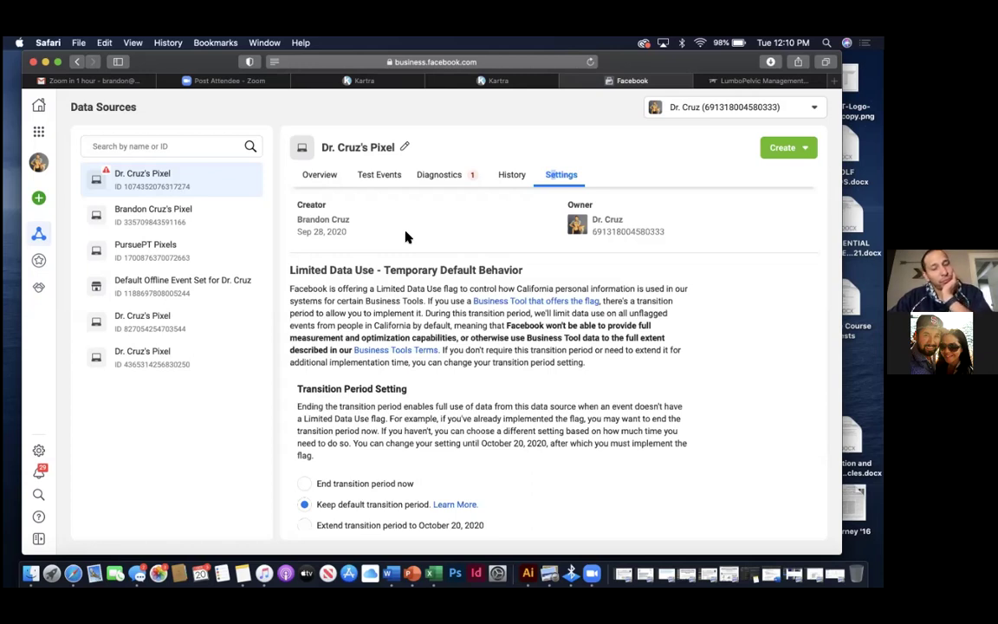
{"action": "scroll", "coordinate": [406, 237], "scroll_direction": "down", "scroll_amount": 10}
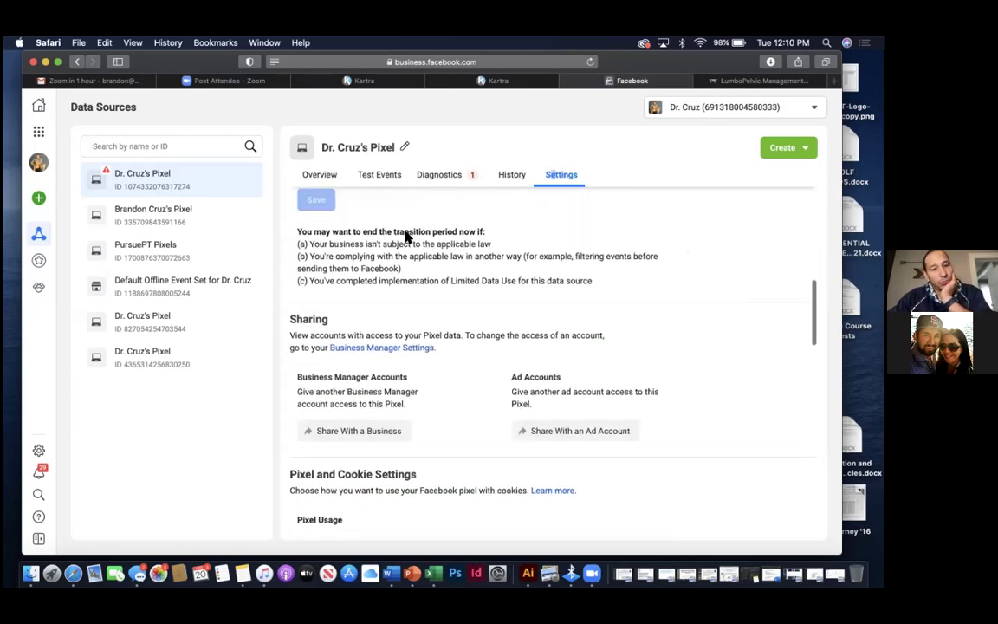
{"action": "scroll", "coordinate": [406, 237], "scroll_direction": "down", "scroll_amount": 7}
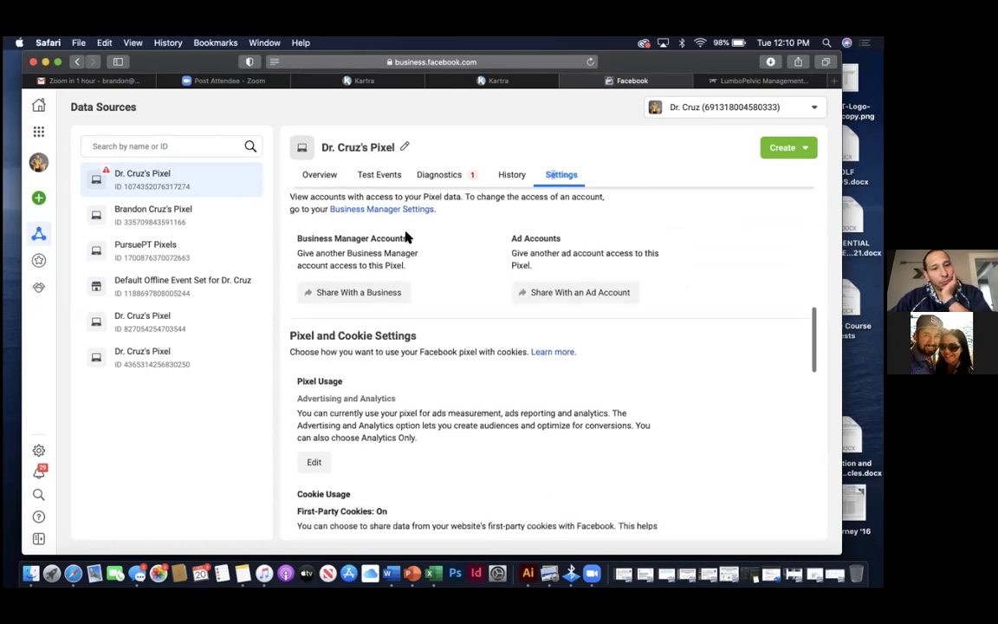
{"action": "scroll", "coordinate": [405, 236], "scroll_direction": "down", "scroll_amount": 1}
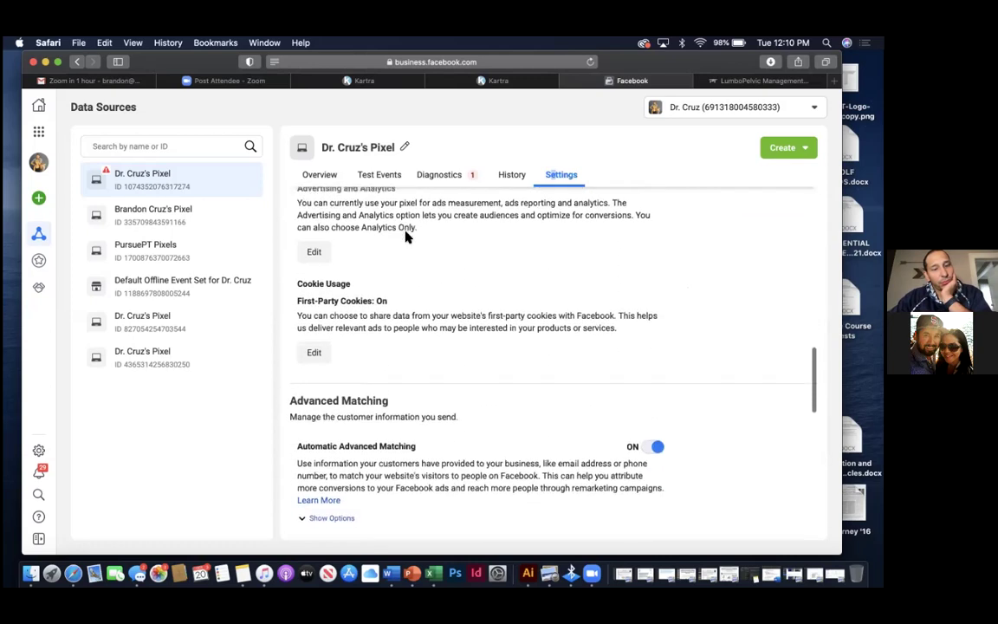
Review the first-listed business pixel's settings again, from cookie usage and sharing back up to its details.
{"action": "scroll", "coordinate": [406, 236], "scroll_direction": "up", "scroll_amount": 10}
{"action": "scroll", "coordinate": [406, 237], "scroll_direction": "down", "scroll_amount": 2}
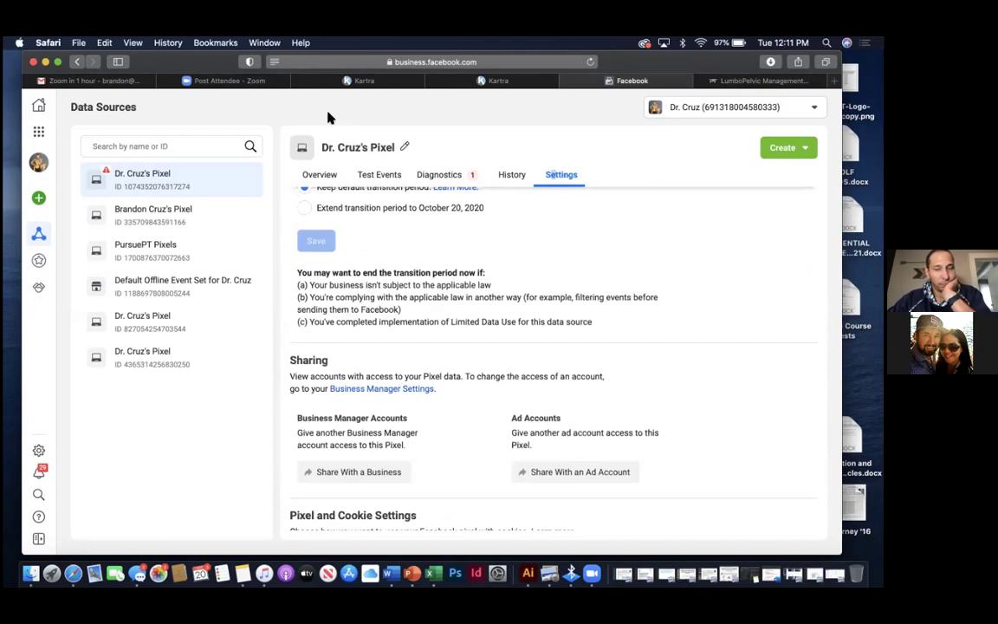
{"action": "scroll", "coordinate": [339, 223], "scroll_direction": "up", "scroll_amount": 10}
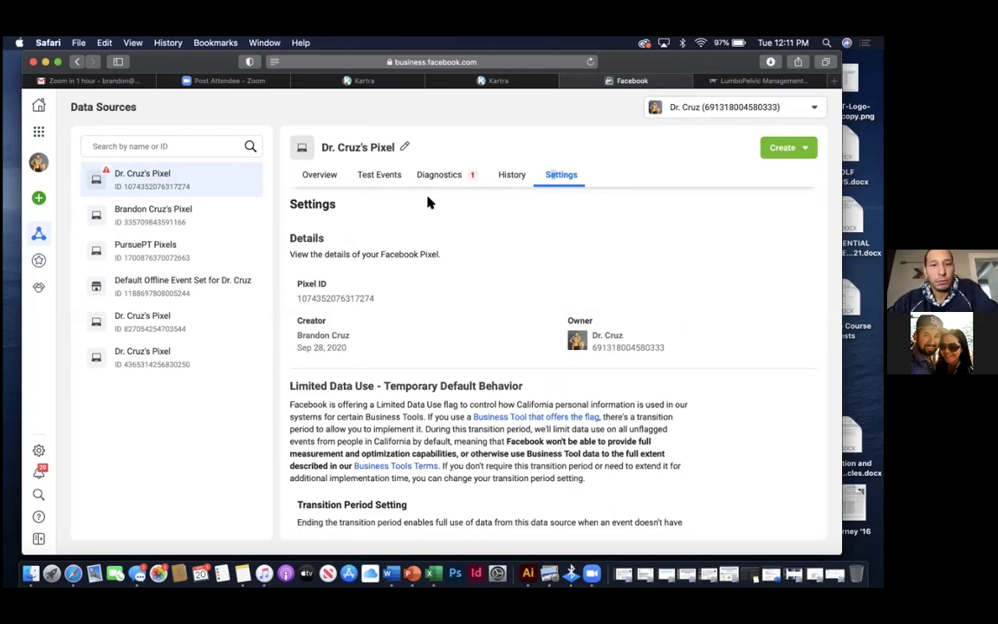
{"action": "scroll", "coordinate": [472, 252], "scroll_direction": "up", "scroll_amount": 1}
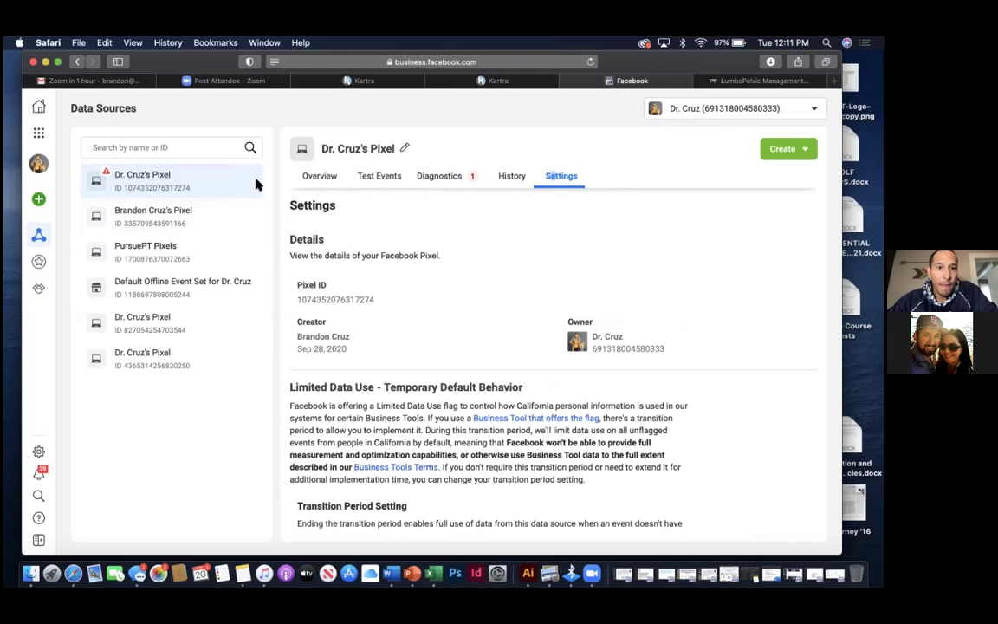
Open the Ad Account Settings and check the ad account's owner and name.
{"action": "left_click", "coordinate": [40, 134]}
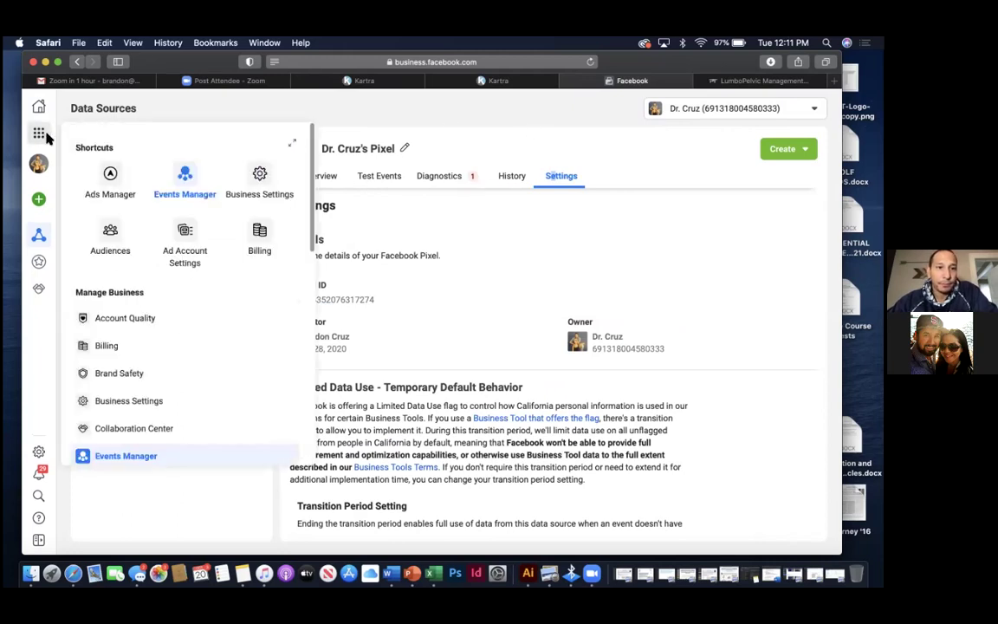
{"action": "left_click", "coordinate": [200, 246]}
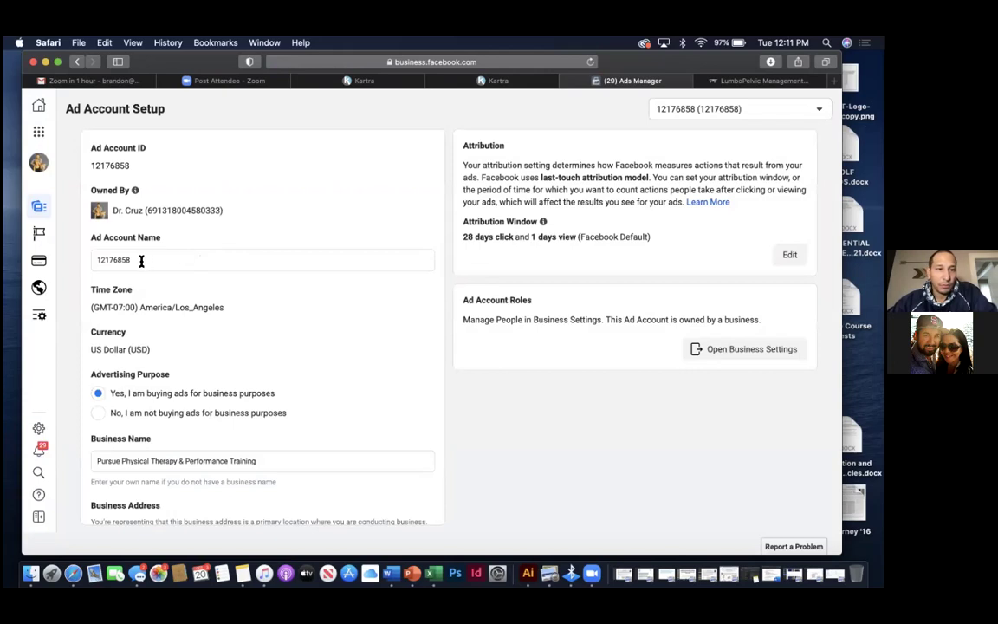
{"action": "left_click_drag", "start_coordinate": [141, 261], "coordinate": [93, 259]}
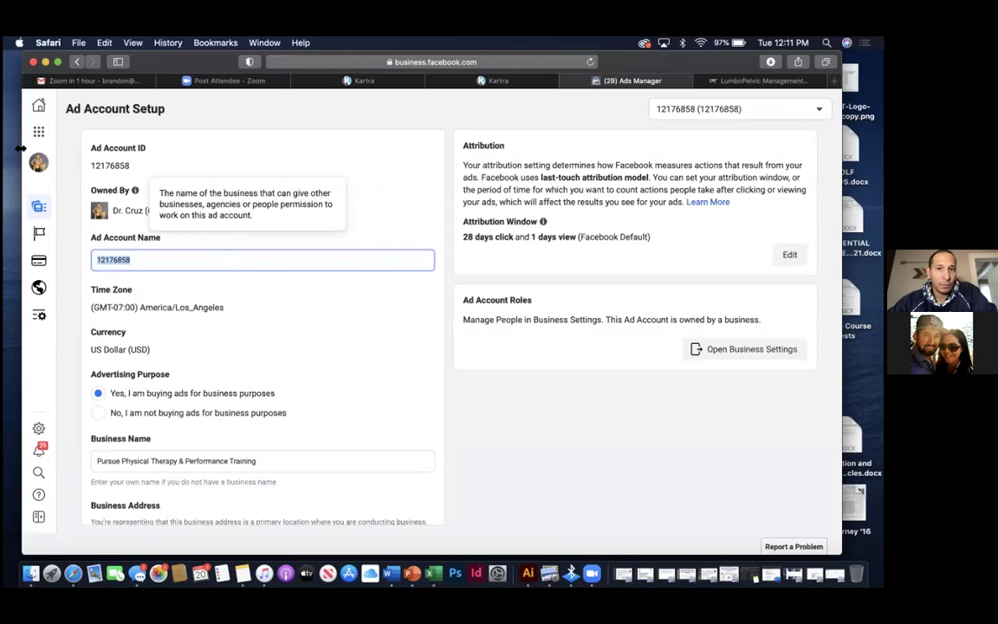
Open Business Settings and bring up the business's ad accounts.
{"action": "mouse_move", "coordinate": [35, 130]}
{"action": "left_click", "coordinate": [188, 106]}
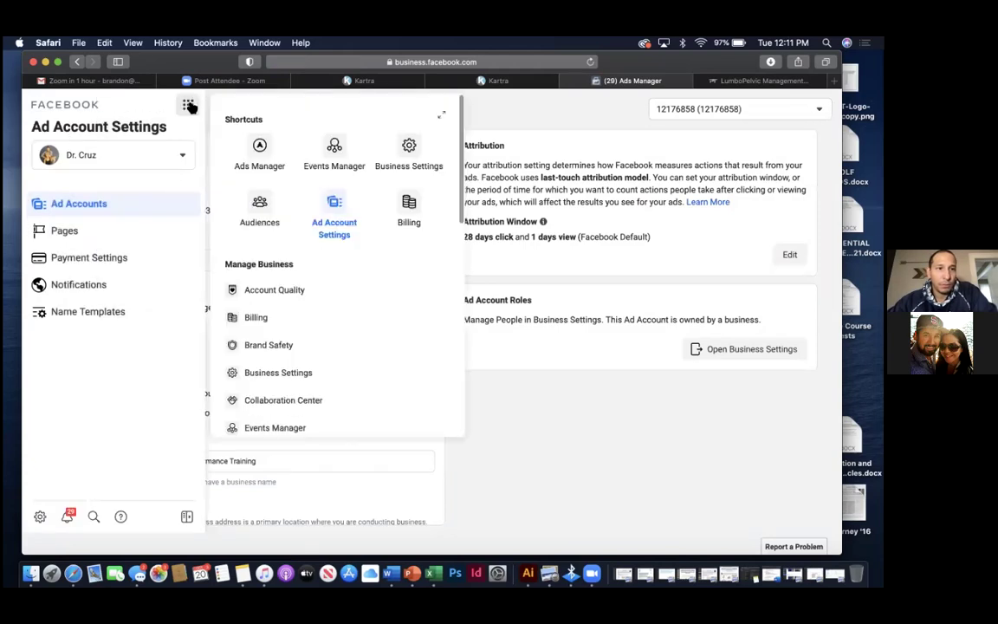
{"action": "left_click", "coordinate": [407, 144]}
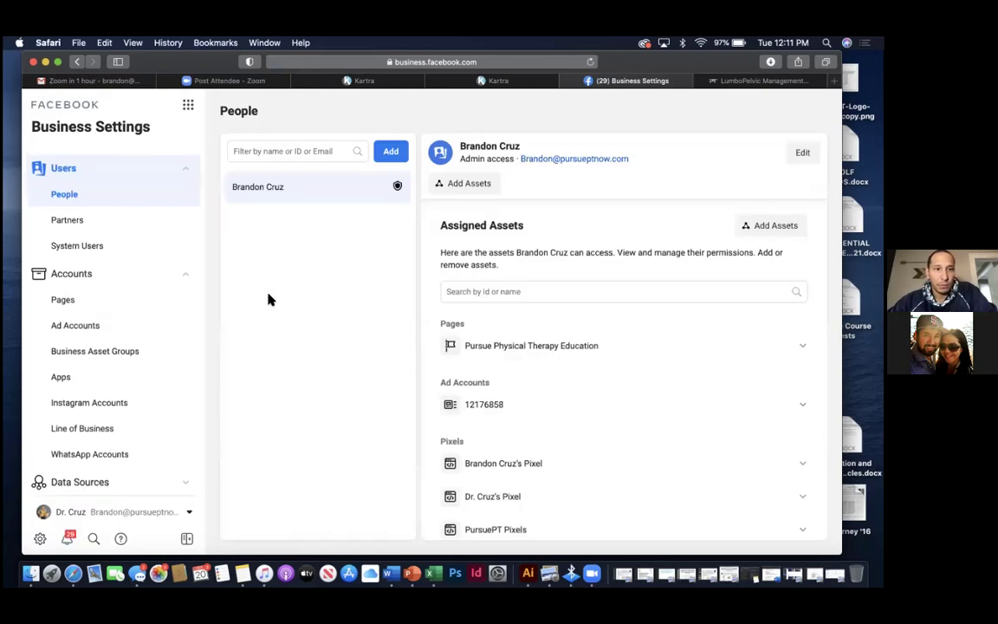
{"action": "left_click", "coordinate": [76, 325]}
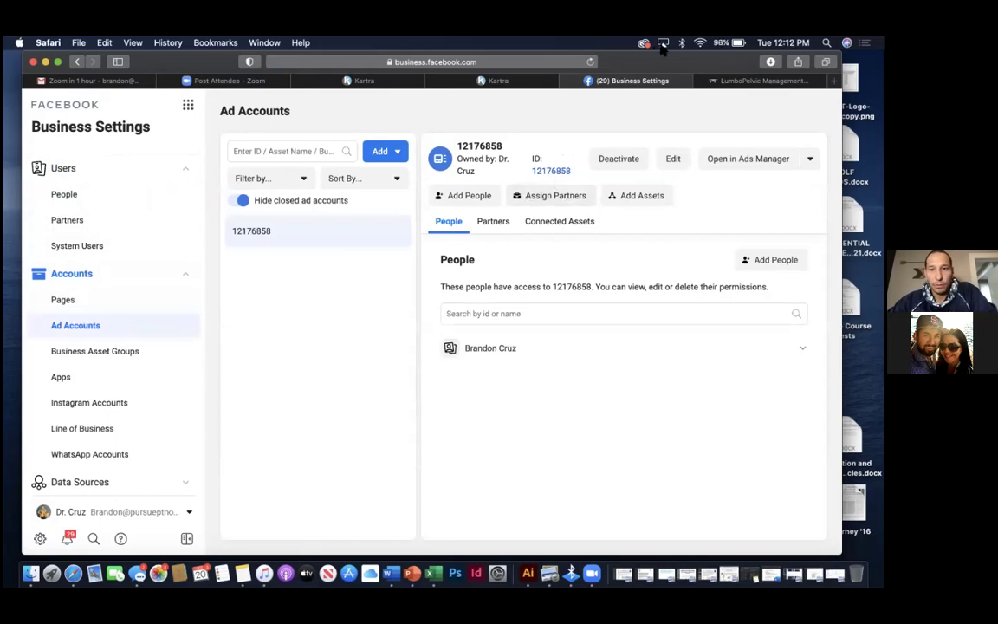
{"action": "left_click_drag", "start_coordinate": [669, 67], "coordinate": [599, 69]}
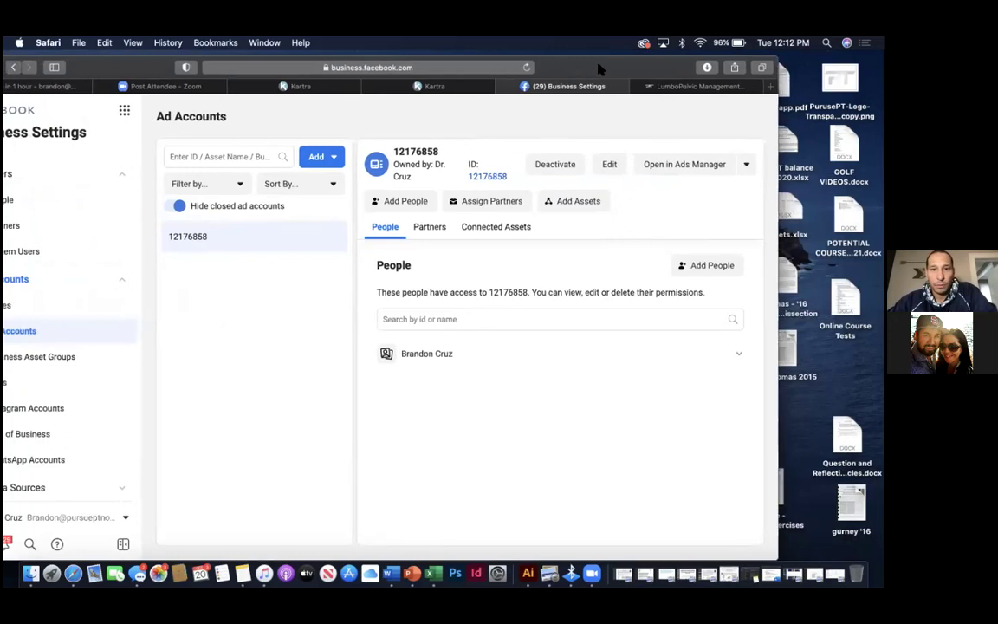
Rename the listed ad account as Main Account and save the change.
{"action": "left_click", "coordinate": [610, 164]}
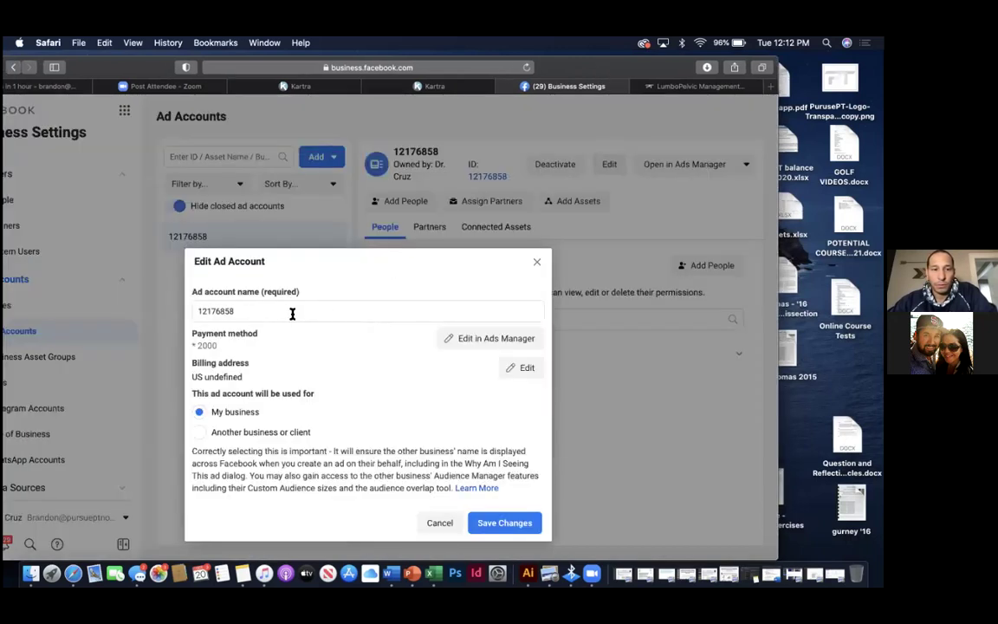
{"action": "left_click", "coordinate": [374, 310]}
{"action": "key", "text": "super+a"}
{"action": "key", "text": "BackSpace"}
{"action": "type", "text": "Main Account"}
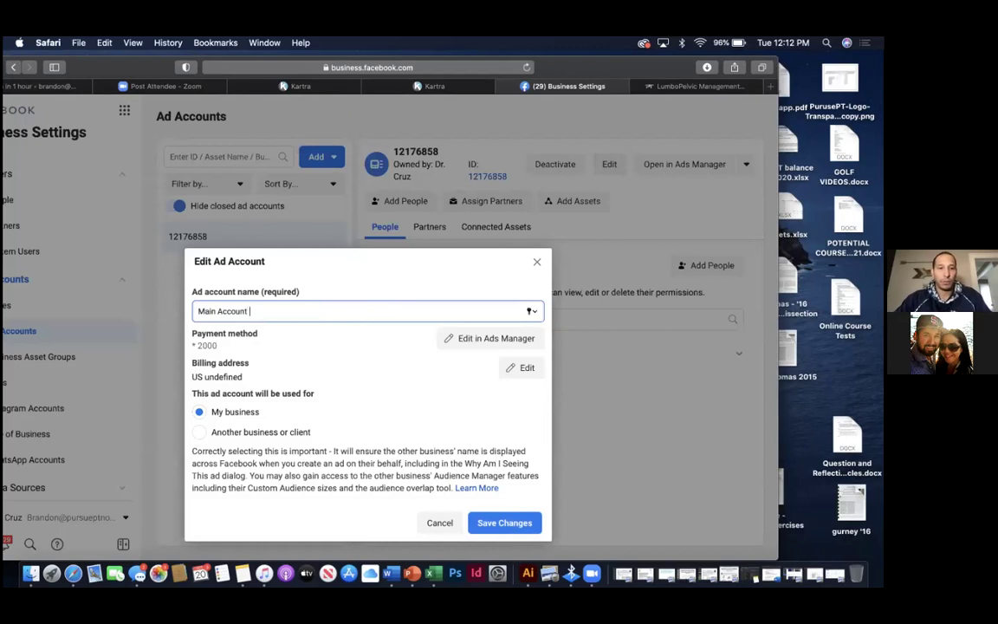
{"action": "left_click", "coordinate": [506, 523]}
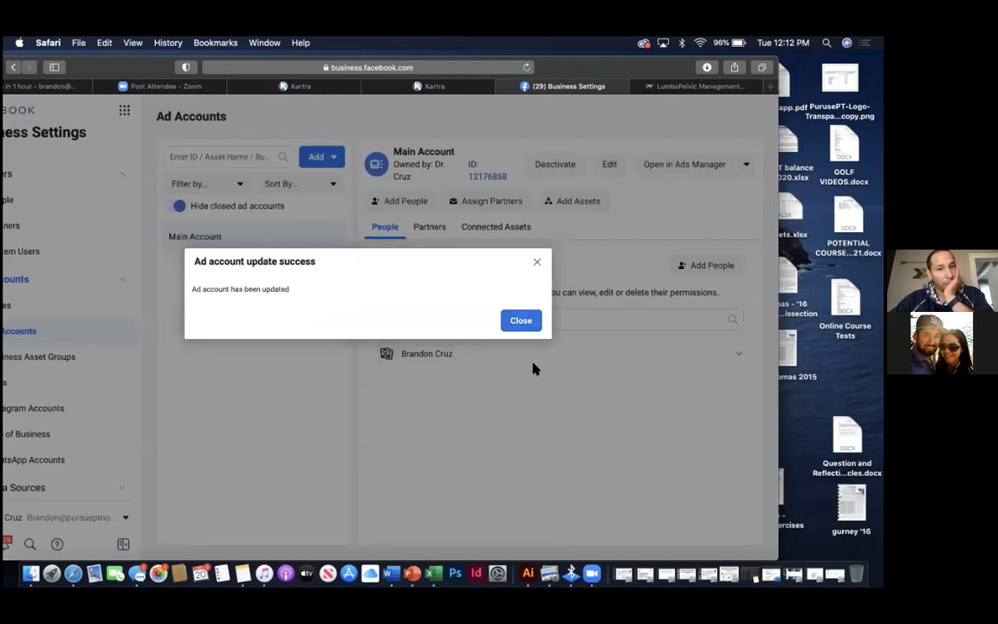
{"action": "left_click", "coordinate": [537, 329]}
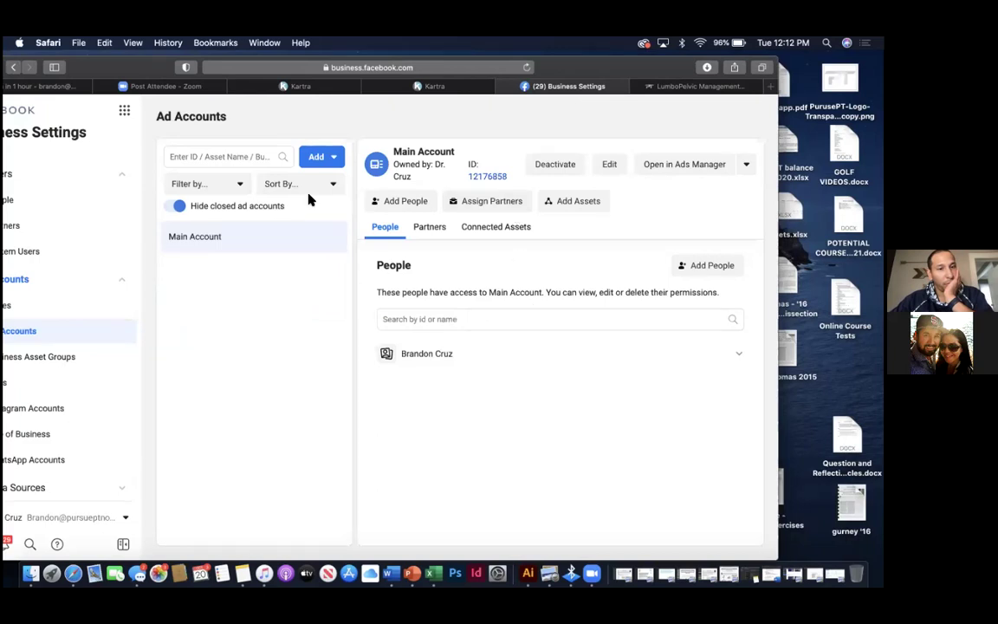
Include closed ad accounts in the list and check the Main Account's partners, connected assets and people.
{"action": "left_click", "coordinate": [177, 205]}
{"action": "left_click_drag", "start_coordinate": [148, 64], "coordinate": [191, 62]}
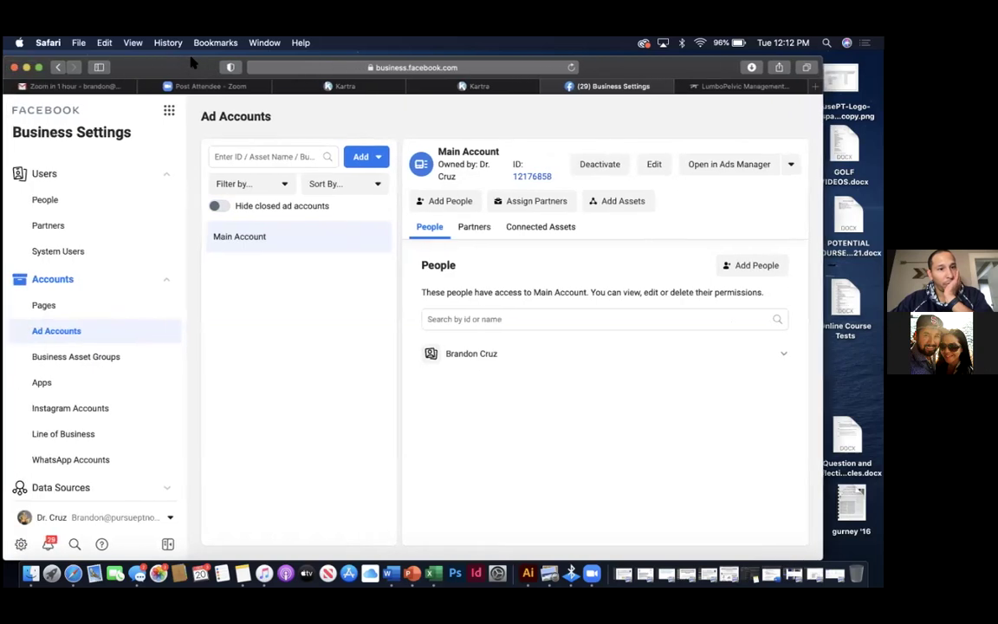
{"action": "left_click", "coordinate": [219, 209]}
{"action": "left_click", "coordinate": [219, 209]}
{"action": "left_click", "coordinate": [478, 229]}
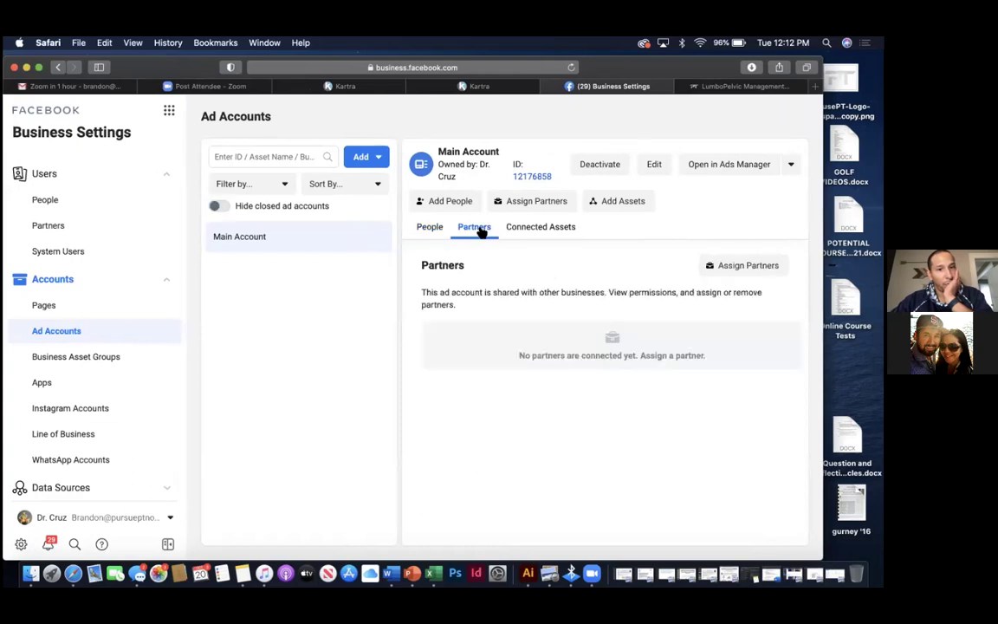
{"action": "left_click", "coordinate": [518, 227]}
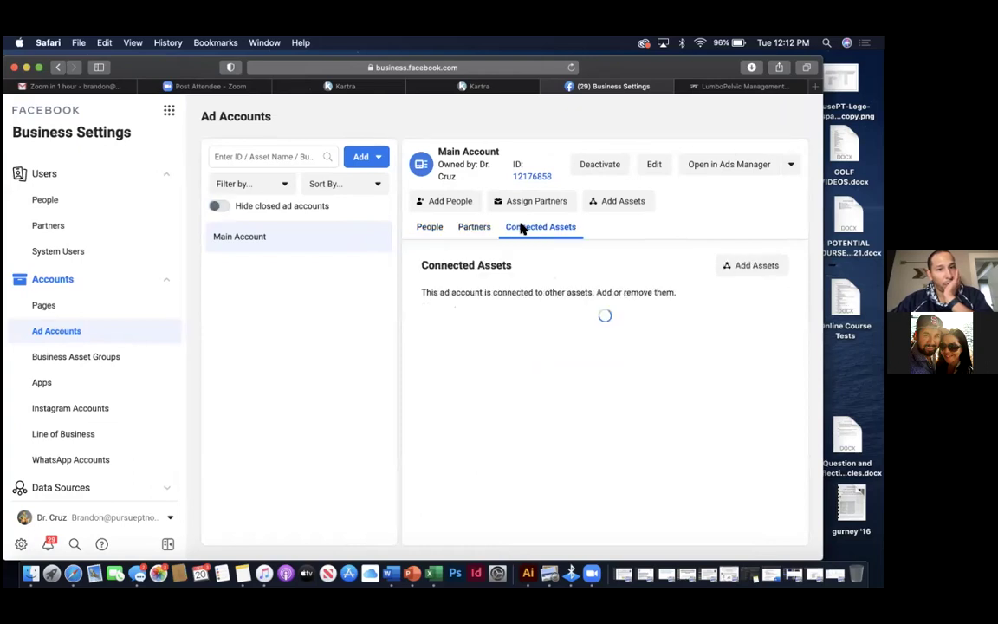
{"action": "left_click", "coordinate": [433, 228]}
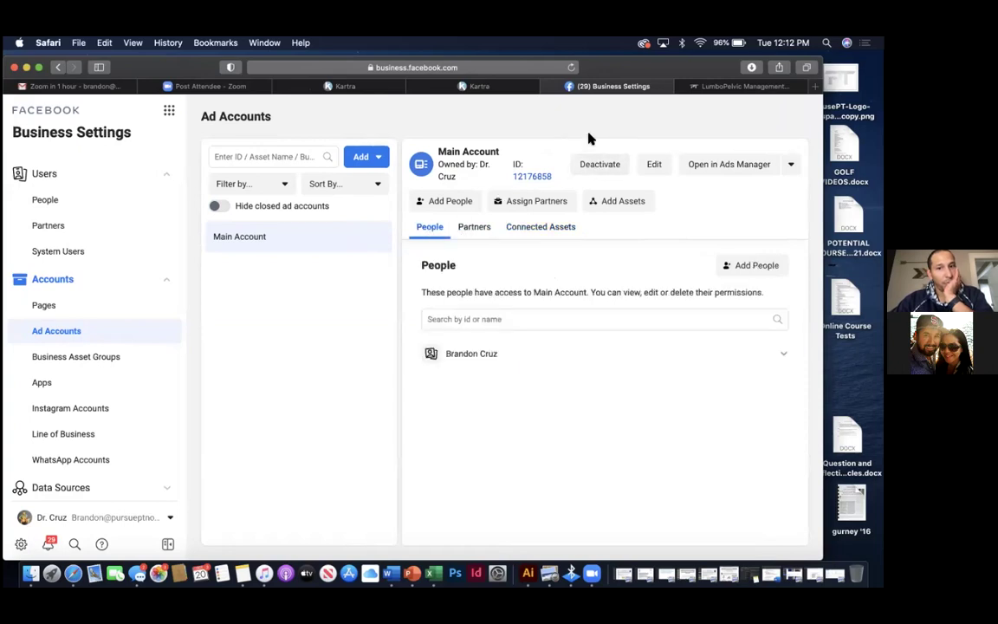
Look through the remaining Business Settings sections and check which accounts can be switched to.
{"action": "scroll", "coordinate": [120, 323], "scroll_direction": "down", "scroll_amount": 3}
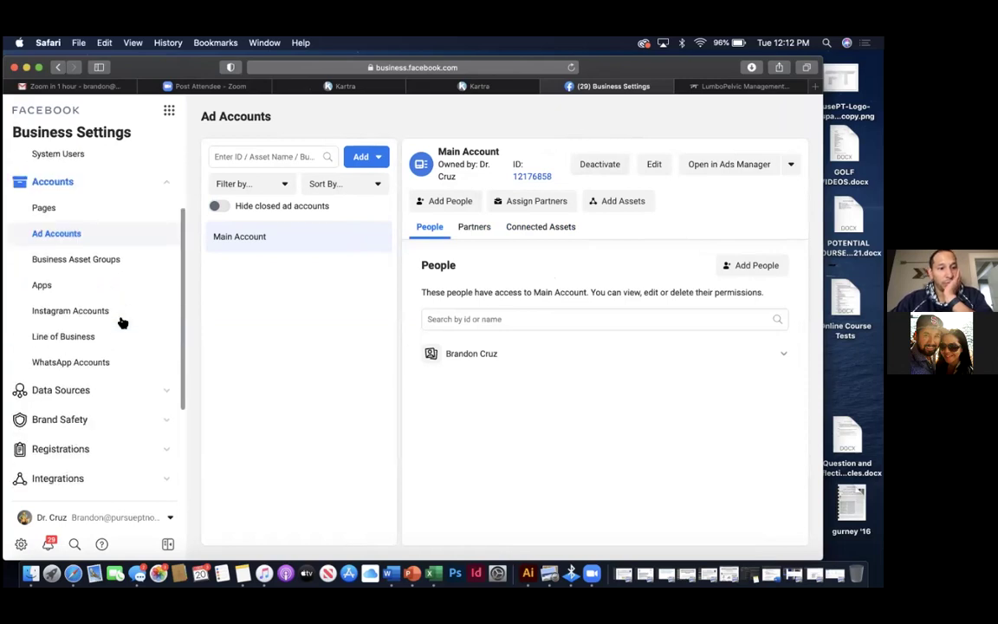
{"action": "scroll", "coordinate": [122, 323], "scroll_direction": "up", "scroll_amount": 3}
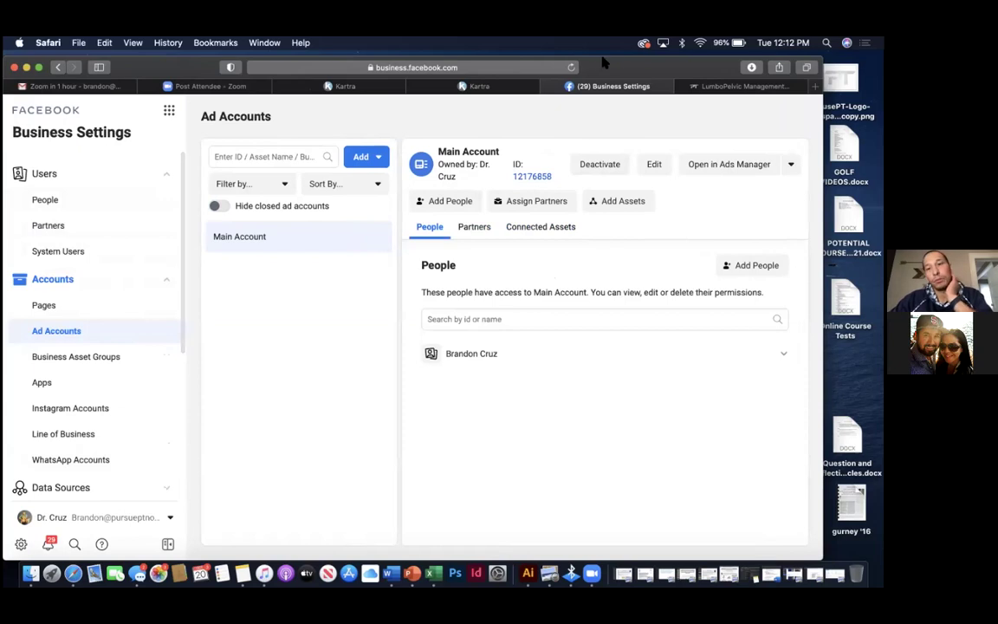
{"action": "left_click_drag", "start_coordinate": [633, 74], "coordinate": [558, 78]}
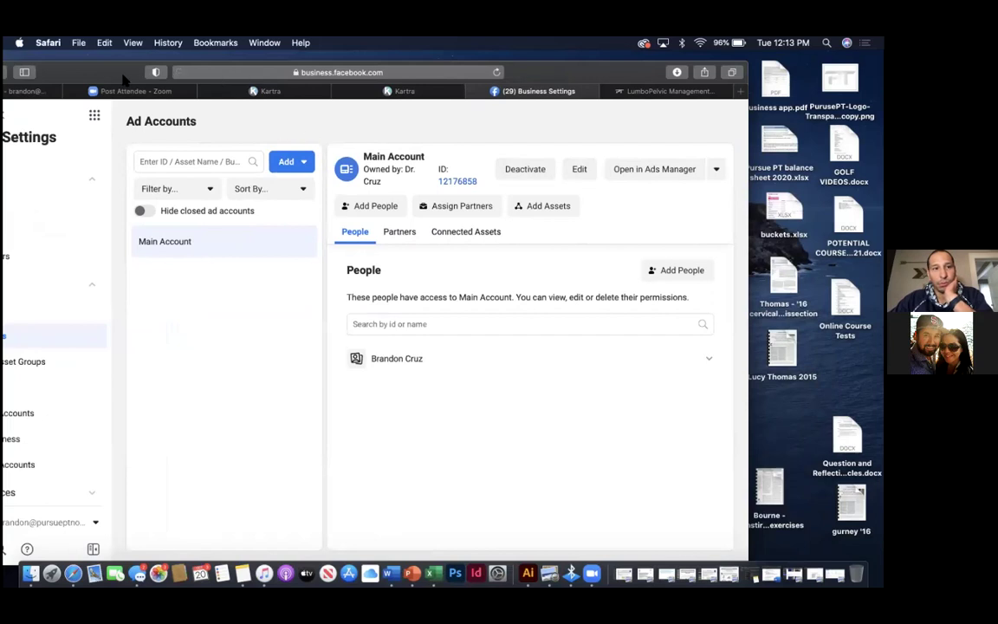
{"action": "double_click", "coordinate": [208, 71]}
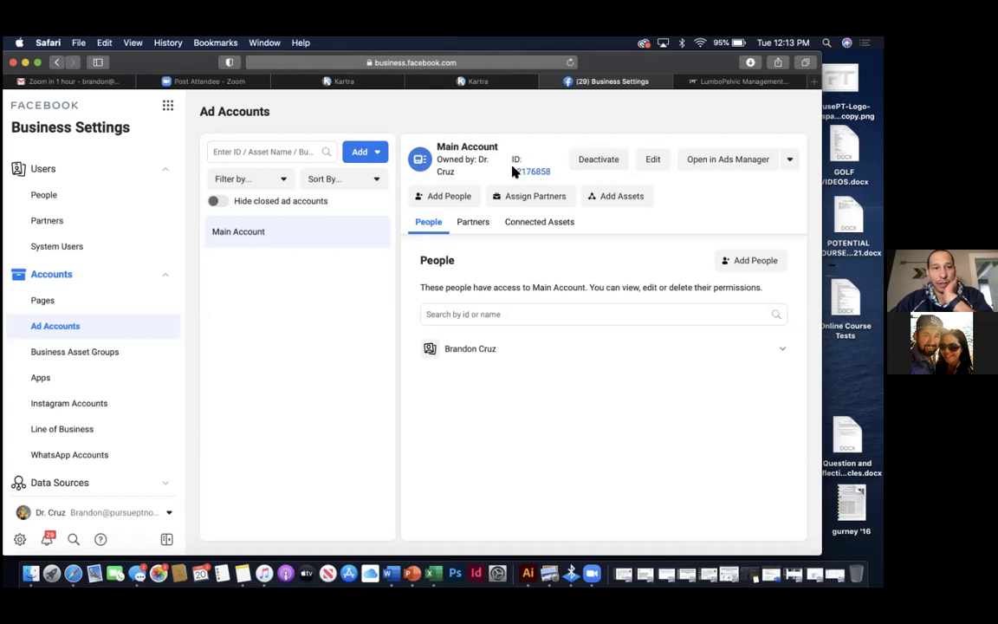
{"action": "scroll", "coordinate": [169, 236], "scroll_direction": "down", "scroll_amount": 5}
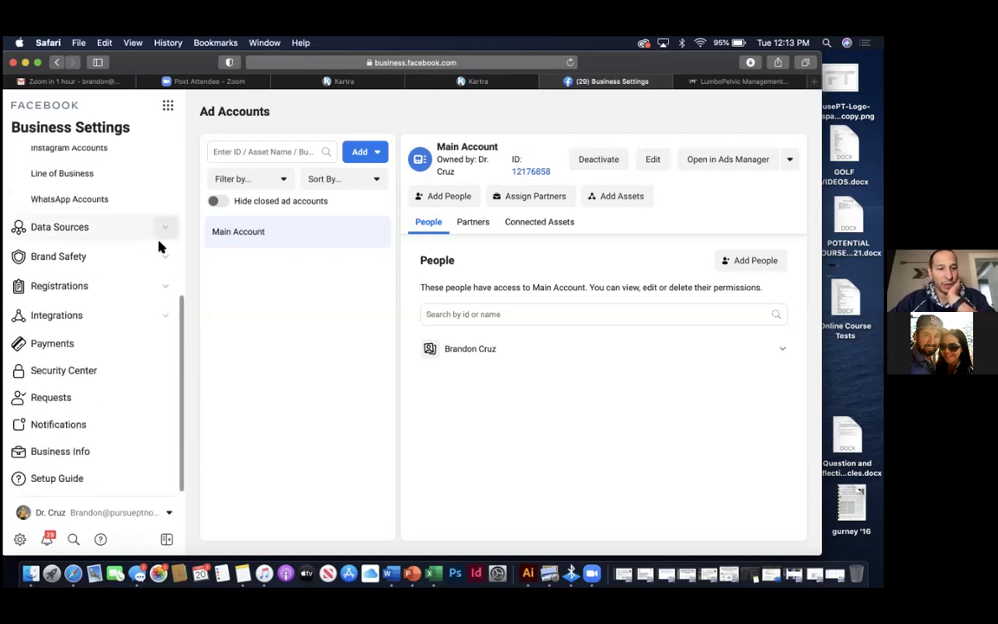
{"action": "left_click", "coordinate": [168, 512]}
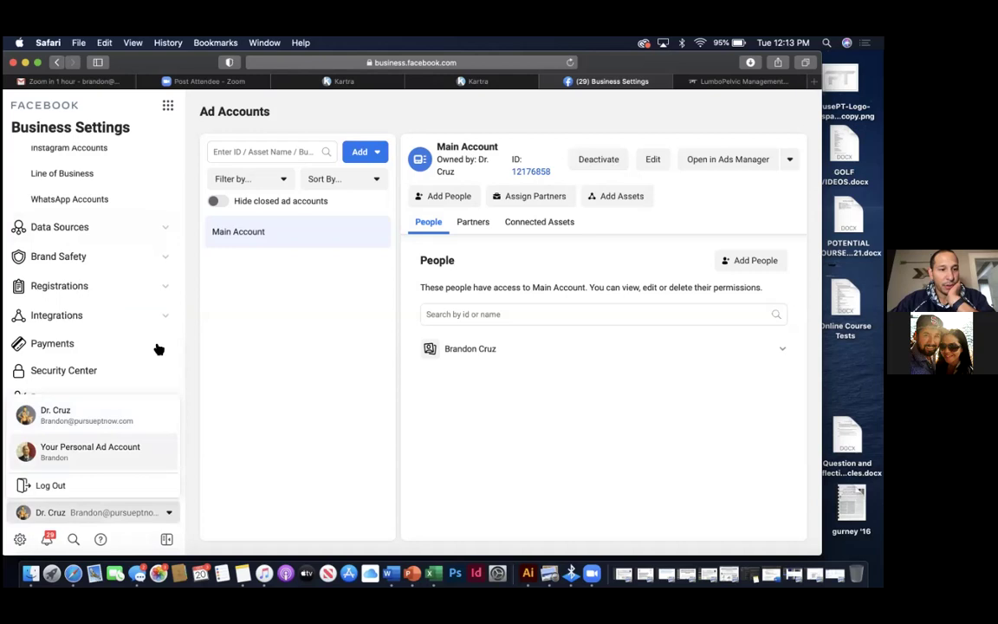
{"action": "left_click", "coordinate": [184, 363]}
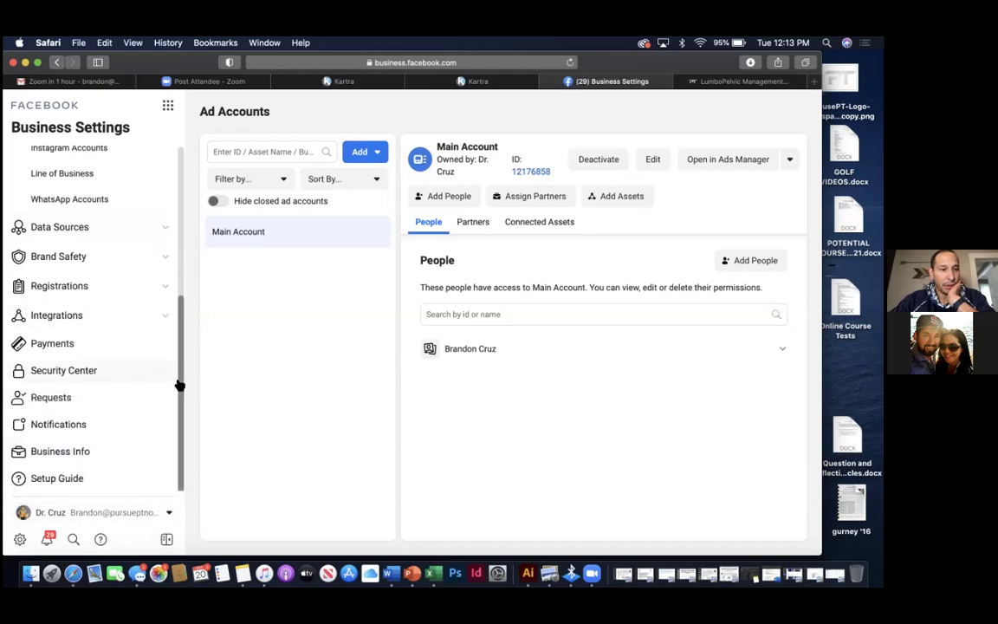
{"action": "scroll", "coordinate": [180, 384], "scroll_direction": "up", "scroll_amount": 2}
{"action": "scroll", "coordinate": [180, 385], "scroll_direction": "up", "scroll_amount": 5}
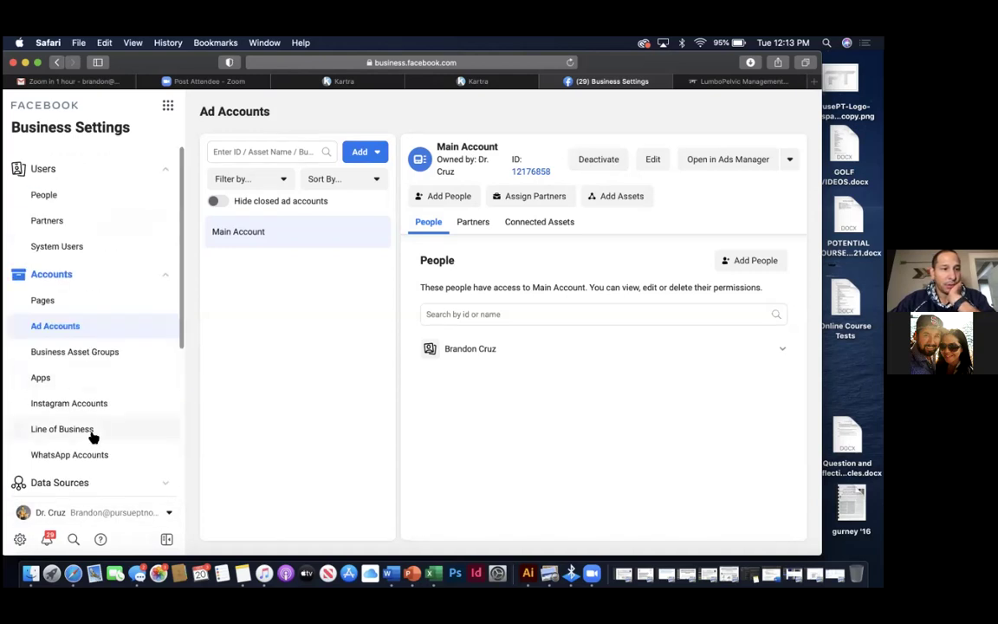
Compare the business's ad accounts, Pages and Business Asset Groups in Business Settings.
{"action": "left_click", "coordinate": [72, 353]}
{"action": "left_click", "coordinate": [66, 327]}
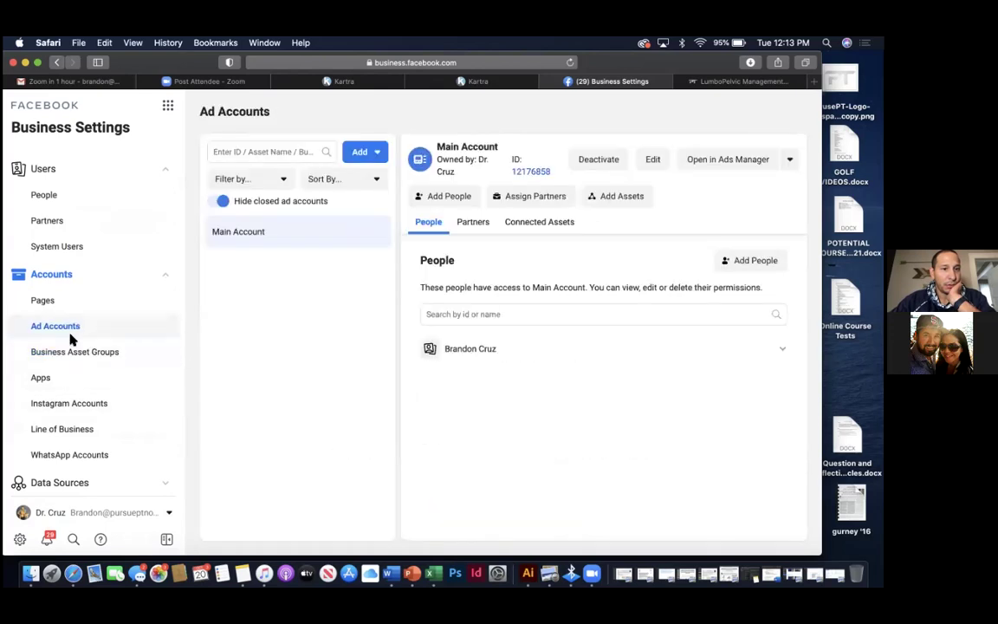
{"action": "left_click", "coordinate": [44, 301]}
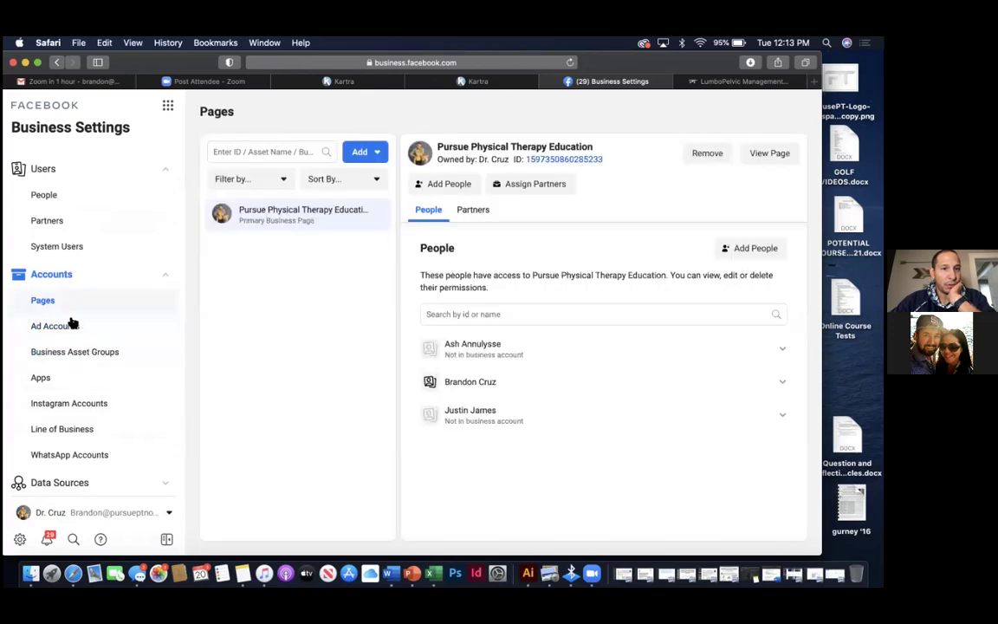
{"action": "left_click", "coordinate": [72, 328]}
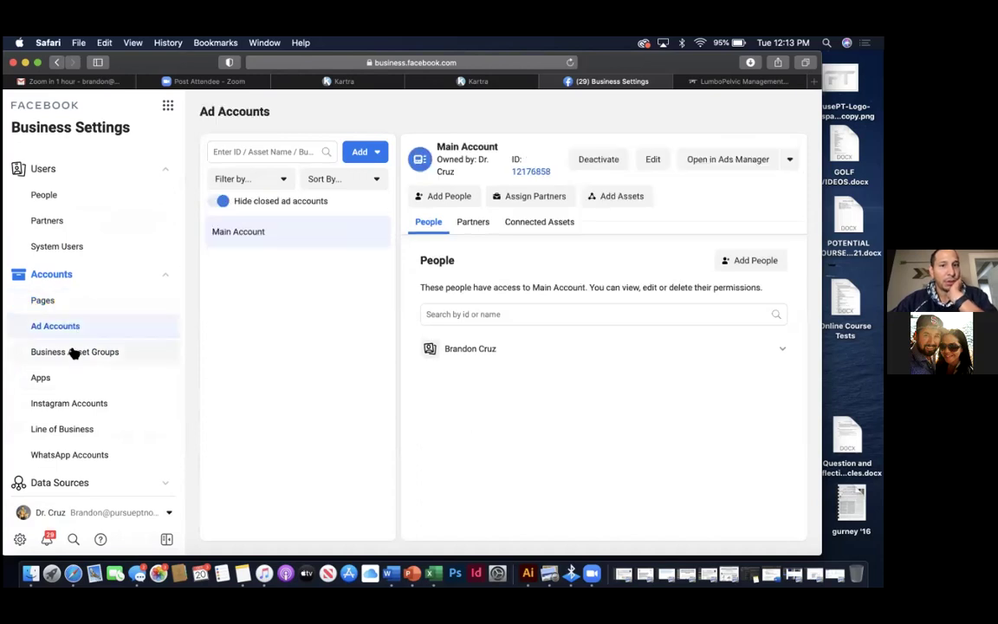
{"action": "left_click", "coordinate": [75, 351]}
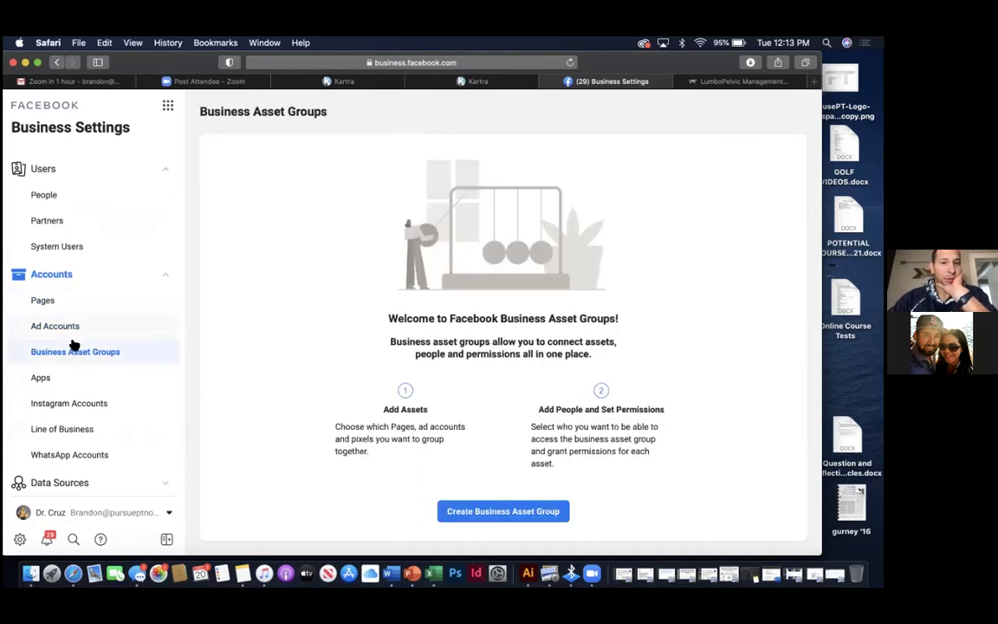
{"action": "left_click", "coordinate": [70, 330]}
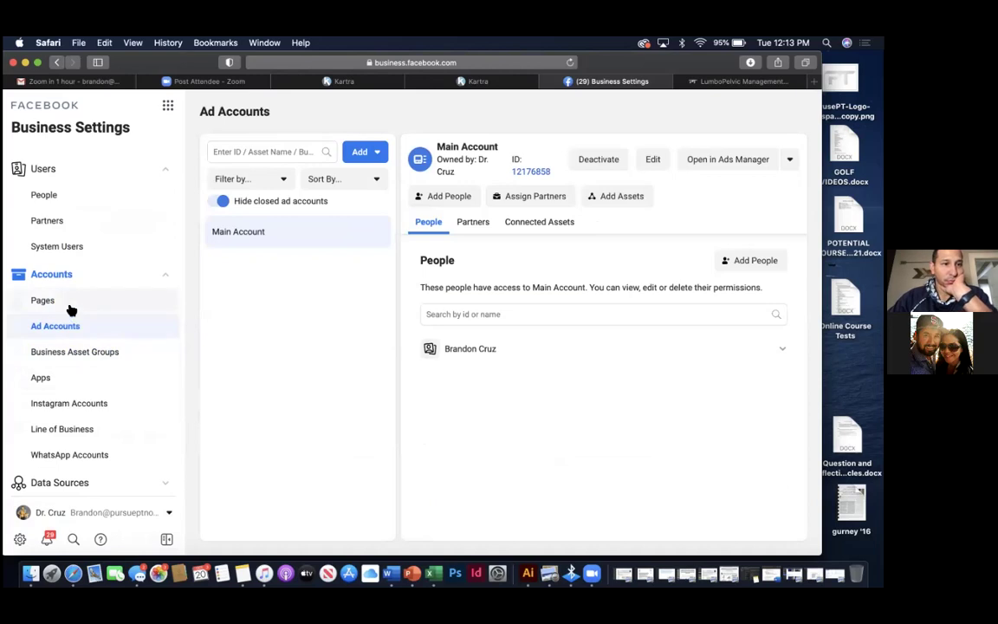
{"action": "left_click", "coordinate": [70, 306]}
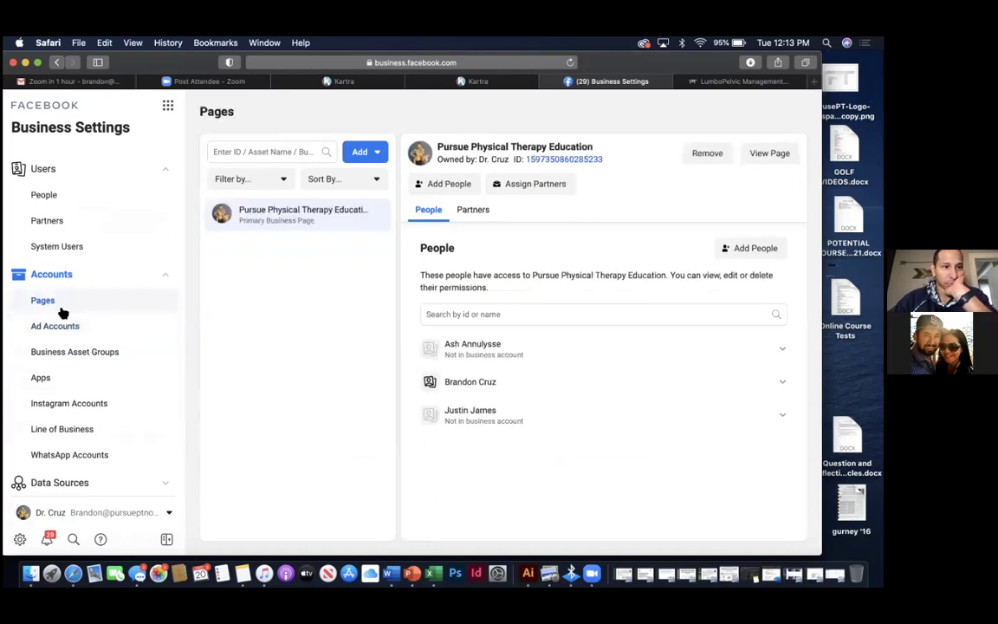
Revisit the ad accounts and return to the business account's data sources in Events Manager.
{"action": "left_click", "coordinate": [55, 327]}
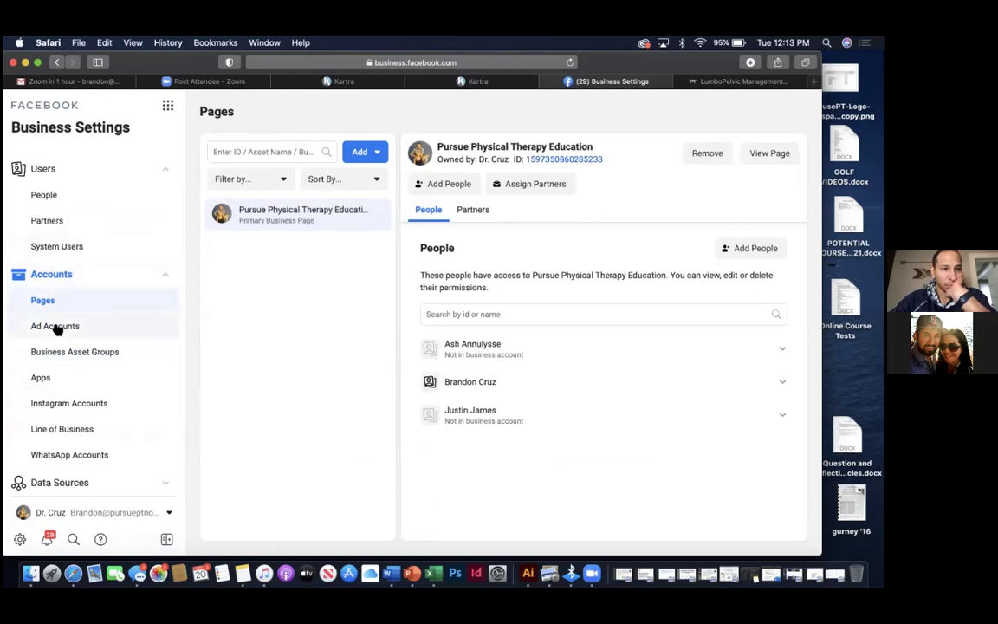
{"action": "left_click", "coordinate": [168, 107]}
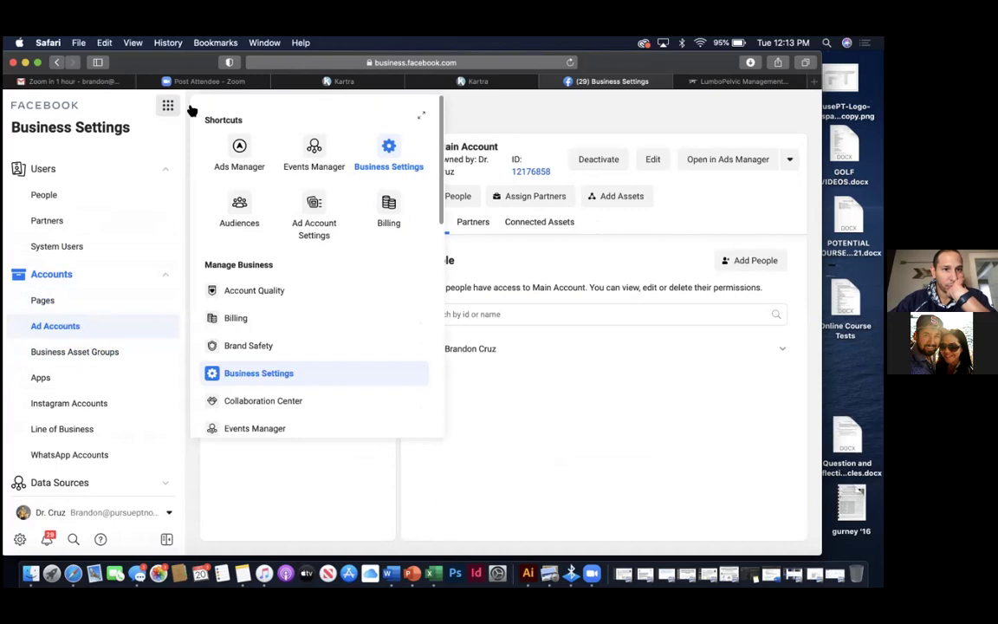
{"action": "left_click", "coordinate": [312, 149]}
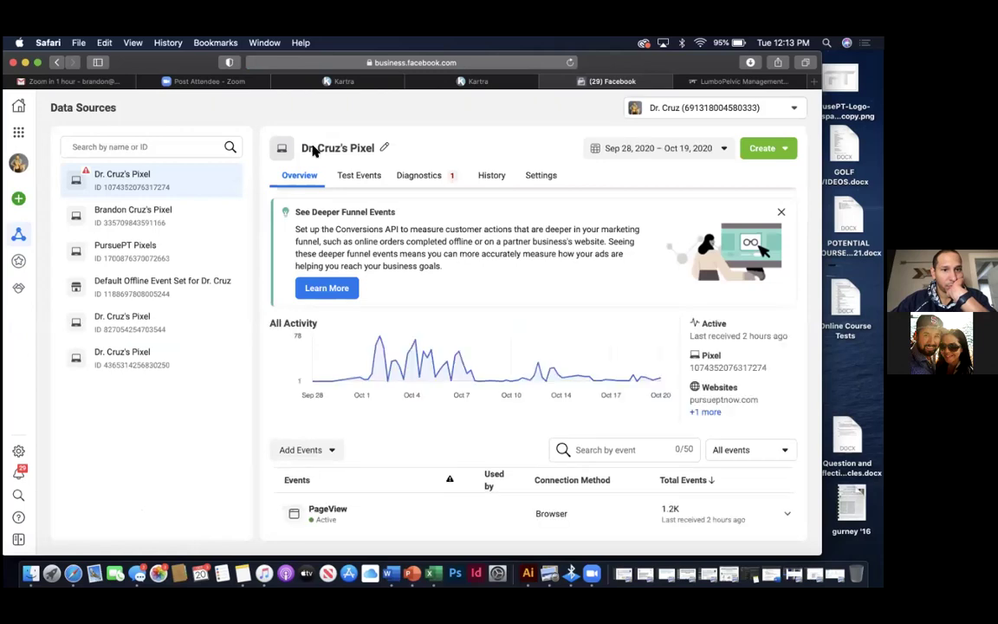
Rename the second pixel in the data sources list by inserting "Main" before "Pixel", and save the new name.
{"action": "left_click", "coordinate": [112, 220]}
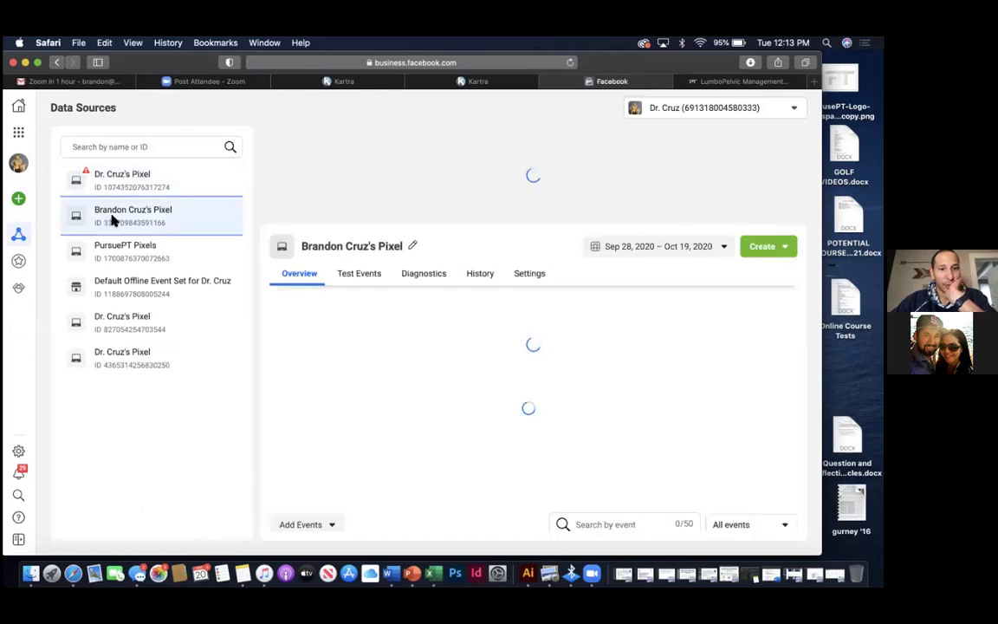
{"action": "scroll", "coordinate": [260, 270], "scroll_direction": "down", "scroll_amount": 2}
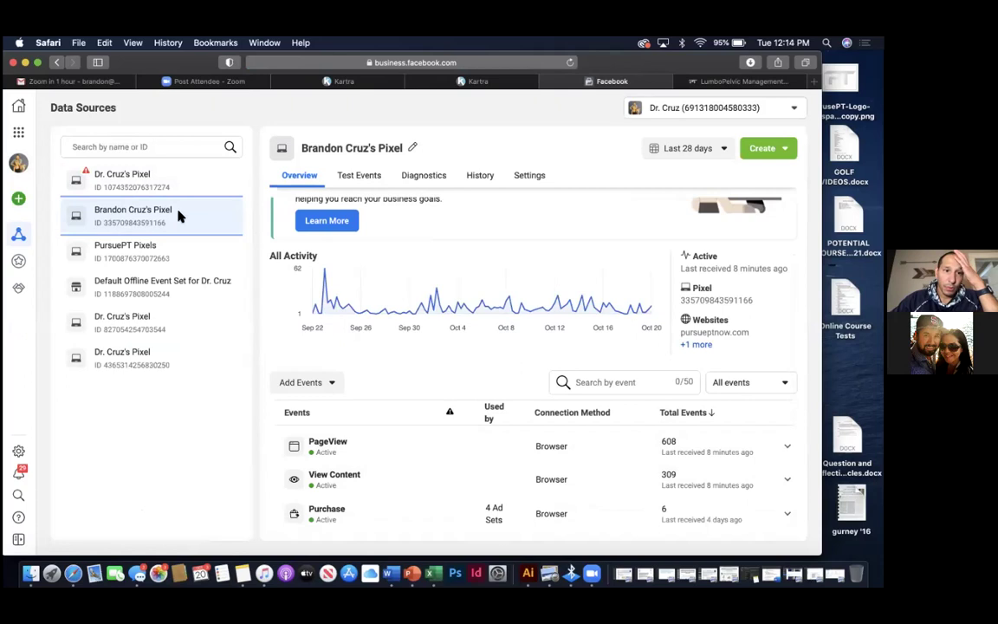
{"action": "left_click", "coordinate": [414, 151]}
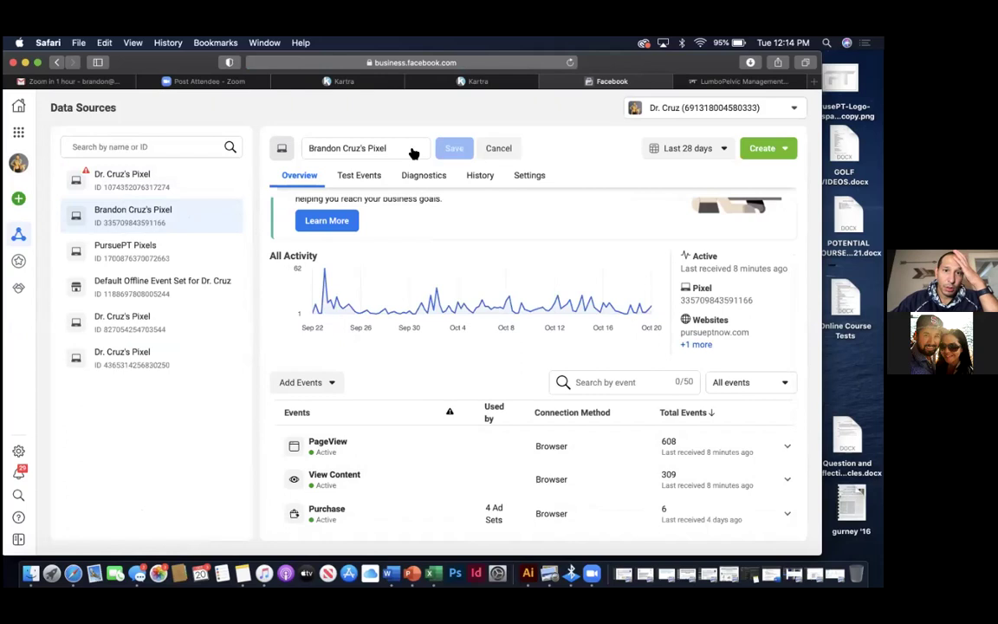
{"action": "left_click", "coordinate": [368, 148]}
{"action": "type", "text": "m"}
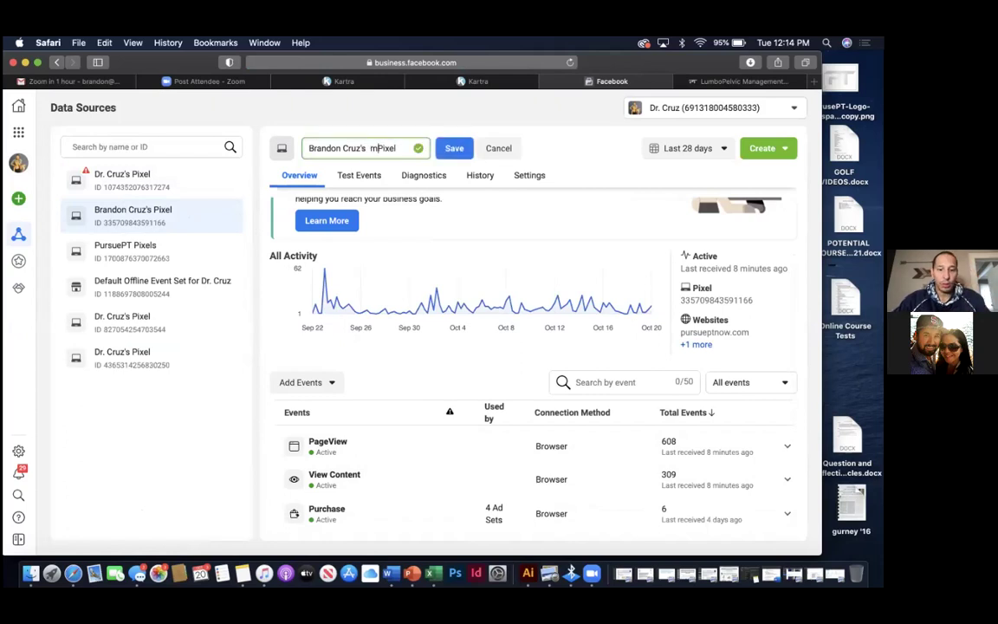
{"action": "type", "text": "ain accoun"}
{"action": "key", "text": "BackSpace"}
{"action": "key", "text": "BackSpace"}
{"action": "key", "text": "BackSpace"}
{"action": "key", "text": "BackSpace"}
{"action": "key", "text": "BackSpace"}
{"action": "key", "text": "BackSpace"}
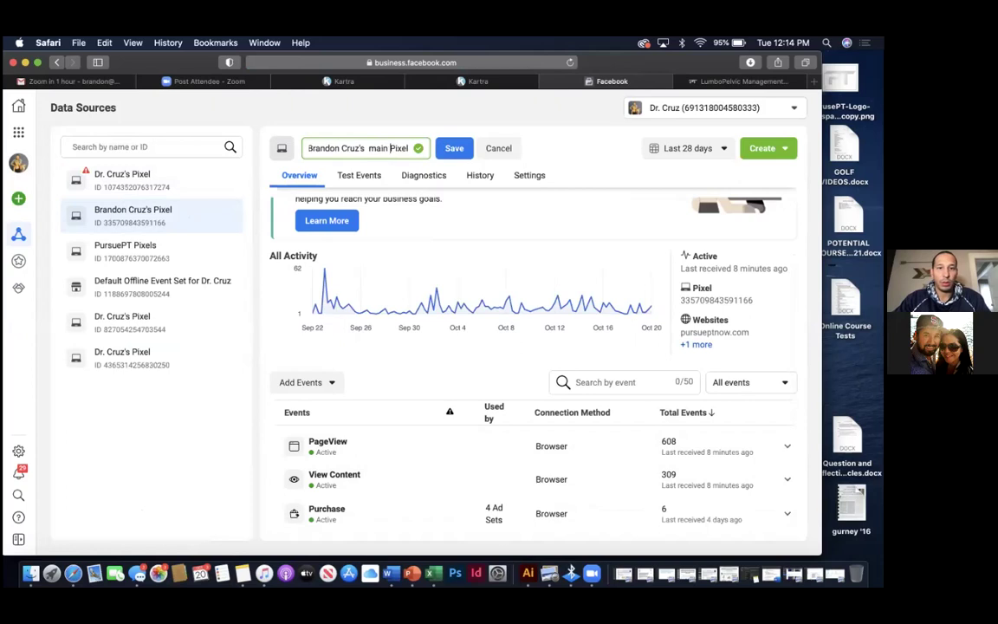
{"action": "left_click", "coordinate": [375, 148]}
{"action": "key", "text": "BackSpace"}
{"action": "type", "text": "M"}
{"action": "left_click", "coordinate": [452, 152]}
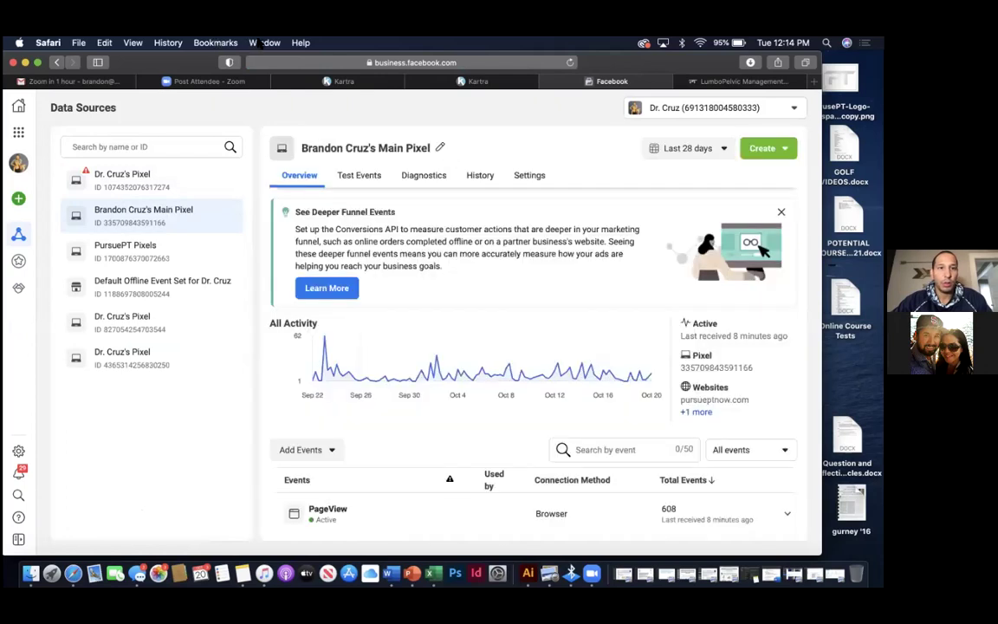
Bookmark the main pixel's page in Favorites under the name "FB Main Pixel".
{"action": "left_click", "coordinate": [215, 42]}
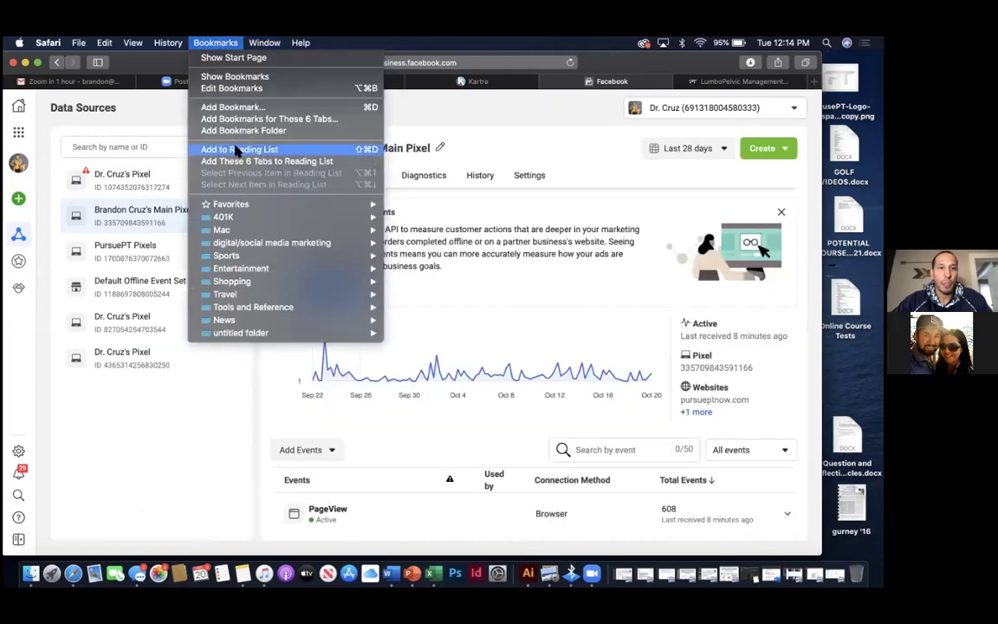
{"action": "left_click", "coordinate": [232, 107]}
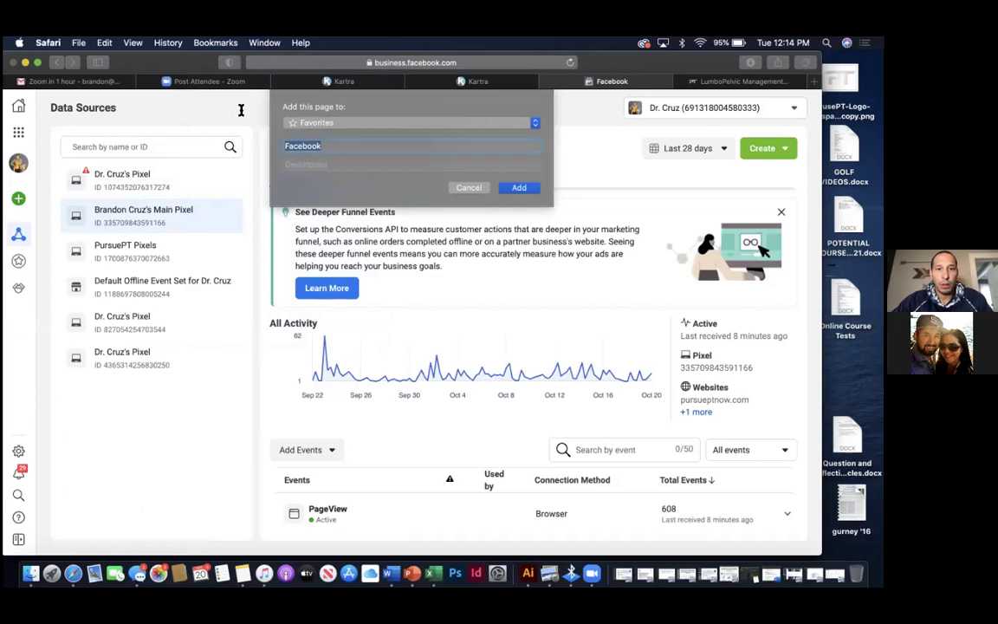
{"action": "left_click", "coordinate": [350, 148]}
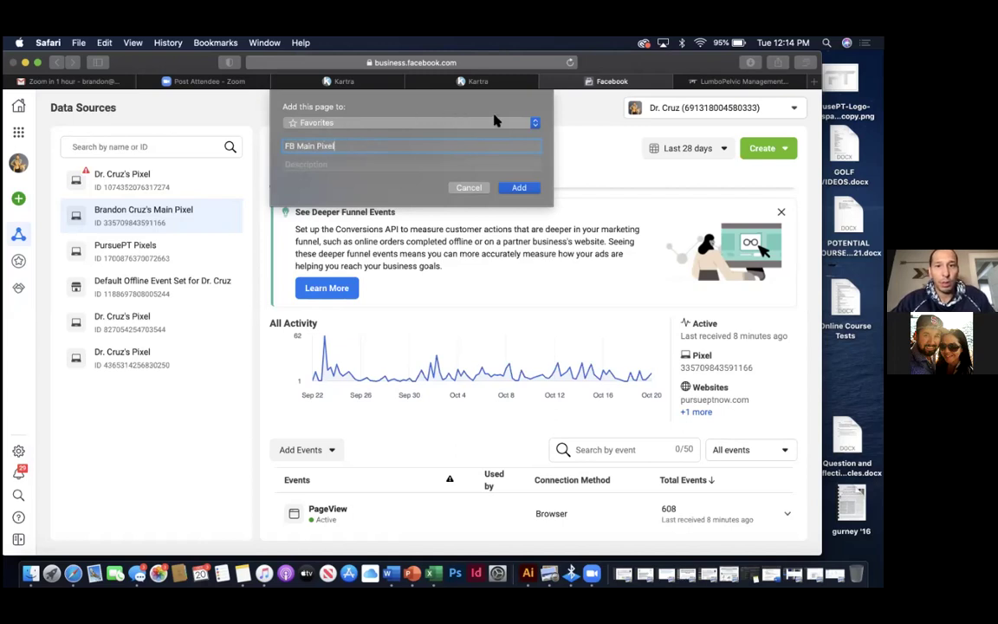
{"action": "left_click", "coordinate": [520, 123]}
{"action": "left_click", "coordinate": [523, 124]}
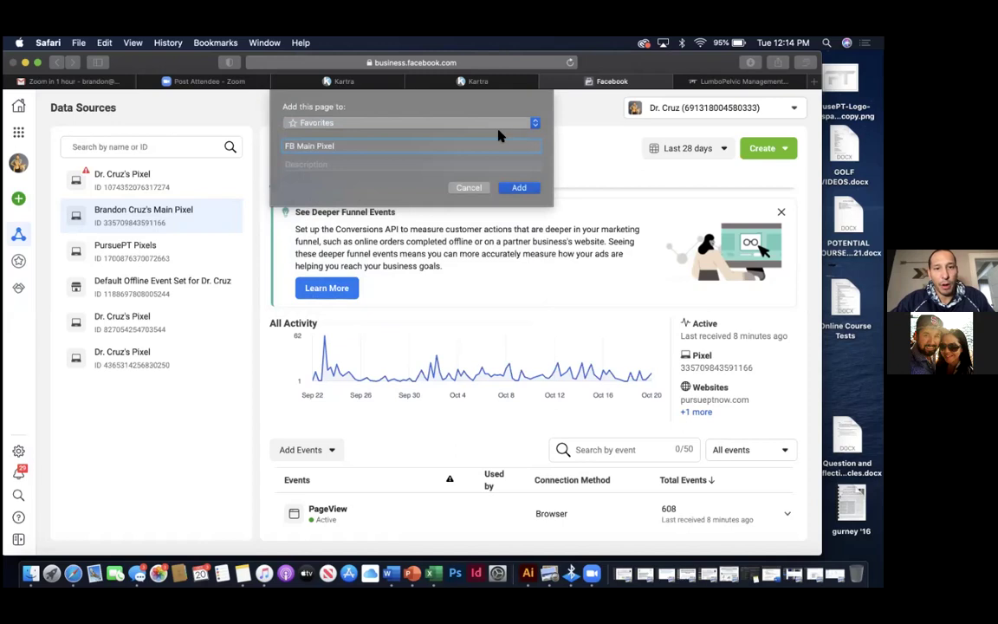
{"action": "left_click", "coordinate": [517, 188]}
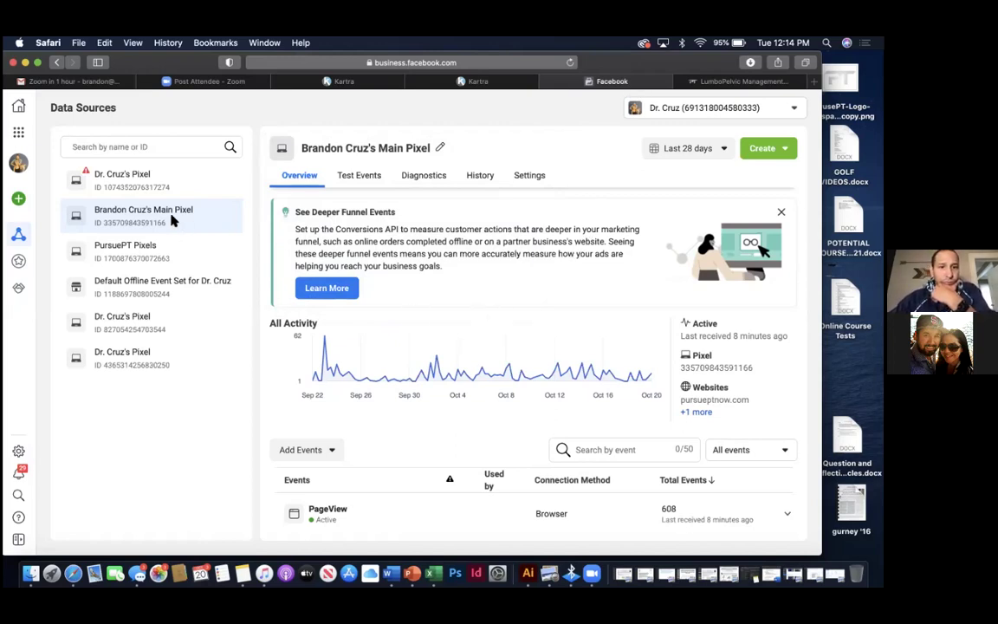
Start adding events from a new website to the main pixel and copy its base code for manual installation.
{"action": "scroll", "coordinate": [324, 446], "scroll_direction": "down", "scroll_amount": 2}
{"action": "left_click", "coordinate": [331, 387]}
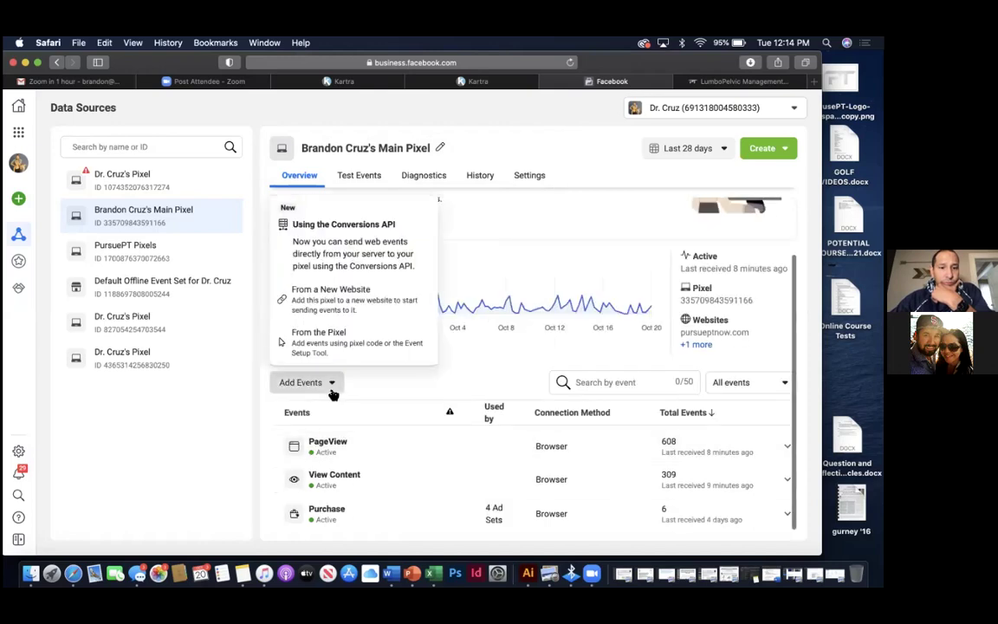
{"action": "left_click", "coordinate": [352, 300]}
{"action": "left_click", "coordinate": [260, 333]}
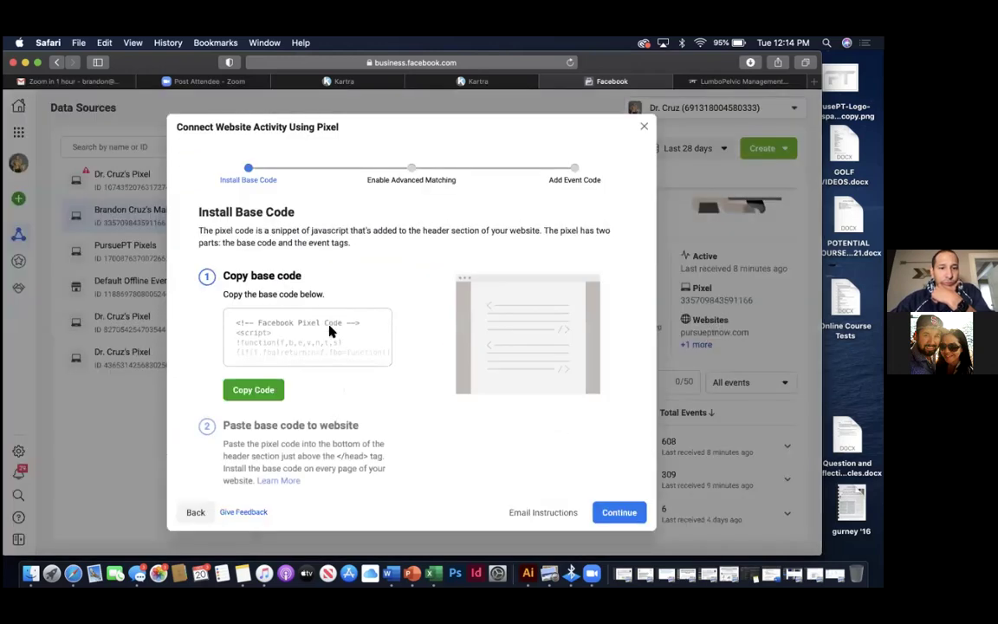
{"action": "left_click", "coordinate": [332, 321]}
{"action": "left_click", "coordinate": [249, 389]}
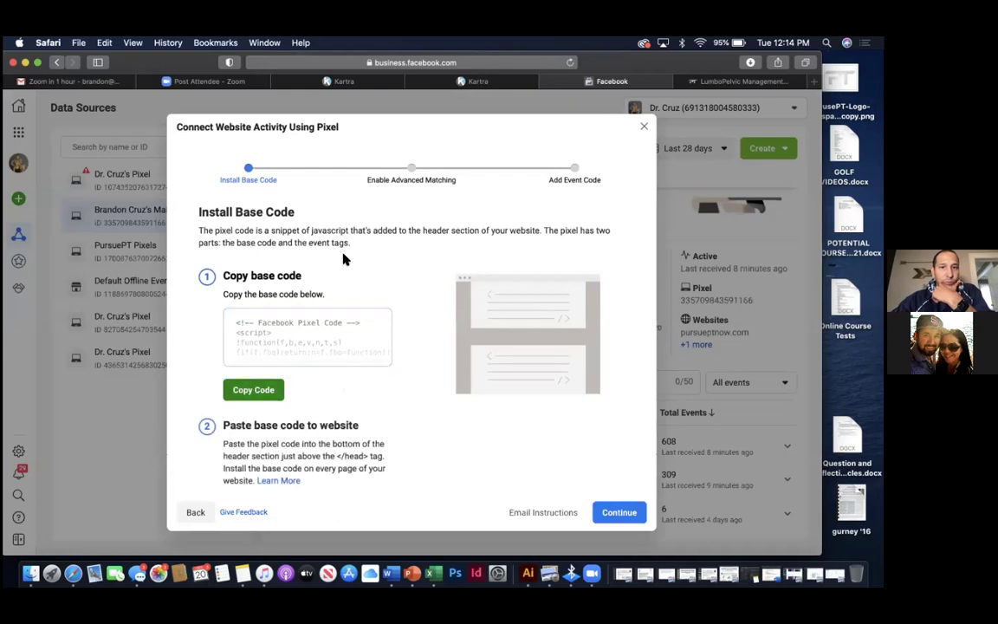
Switch to the Kartra pages list and open the Lumbopelvic Management Checkout Page from the Courses site for editing.
{"action": "left_click_drag", "start_coordinate": [673, 62], "coordinate": [665, 124]}
{"action": "left_click", "coordinate": [336, 144]}
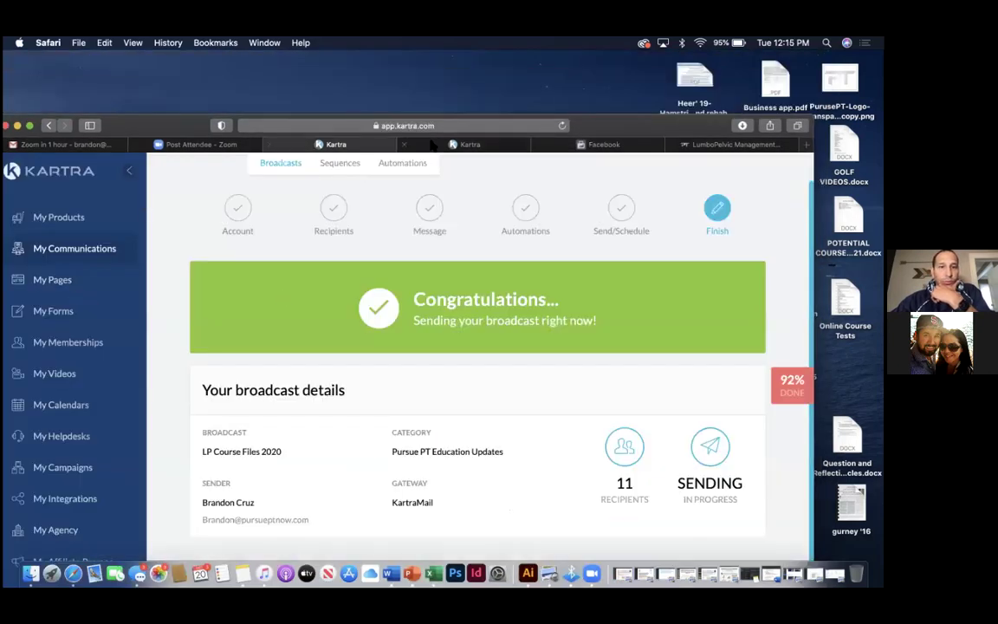
{"action": "left_click", "coordinate": [411, 144]}
{"action": "key", "text": "ctrl+shift+Tab"}
{"action": "left_click_drag", "start_coordinate": [608, 120], "coordinate": [574, 67]}
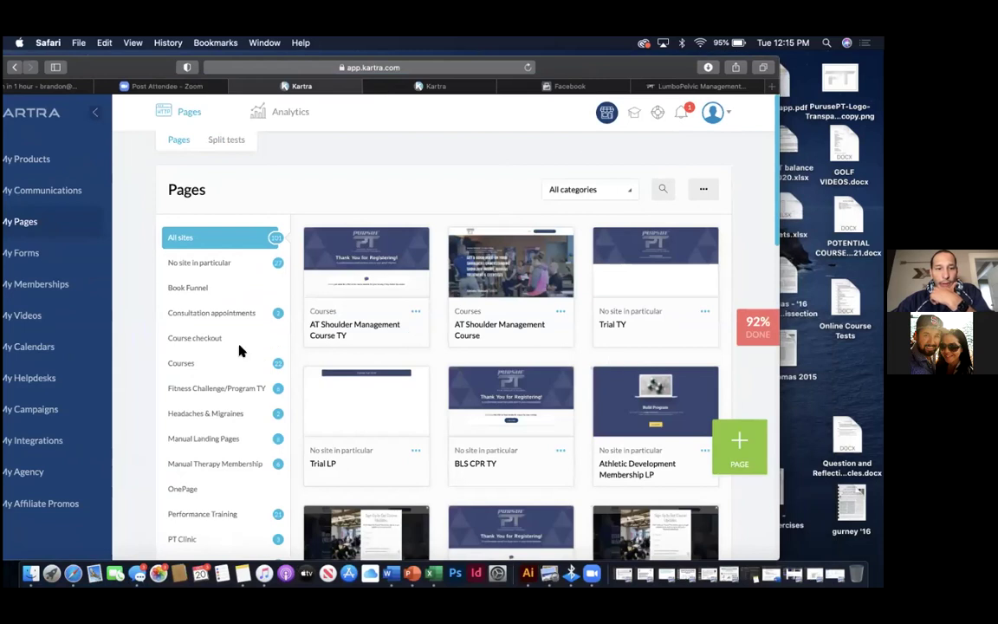
{"action": "left_click", "coordinate": [193, 361]}
{"action": "scroll", "coordinate": [550, 262], "scroll_direction": "down", "scroll_amount": 5}
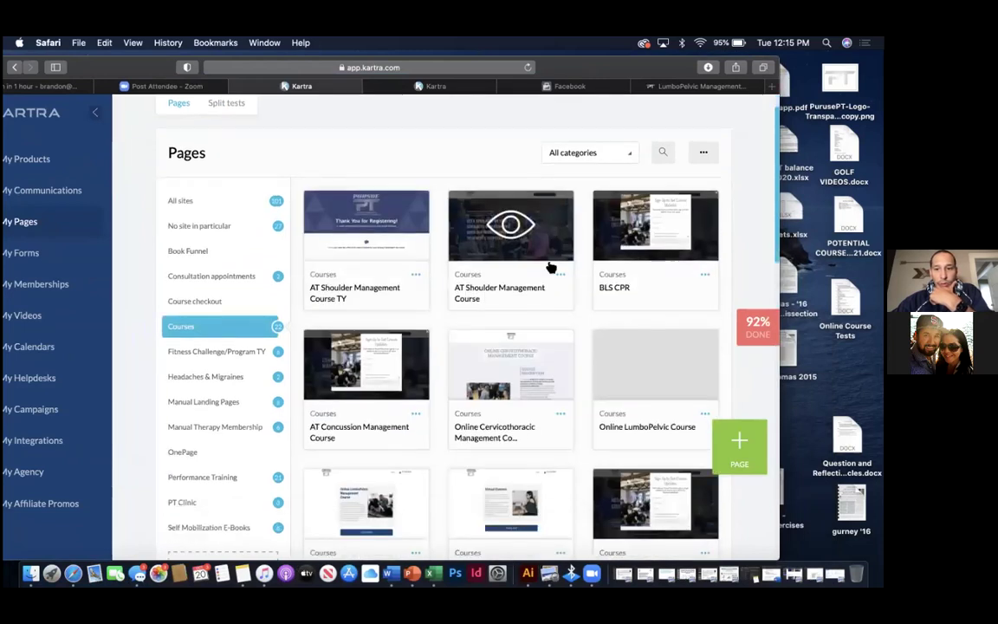
{"action": "scroll", "coordinate": [550, 266], "scroll_direction": "down", "scroll_amount": 4}
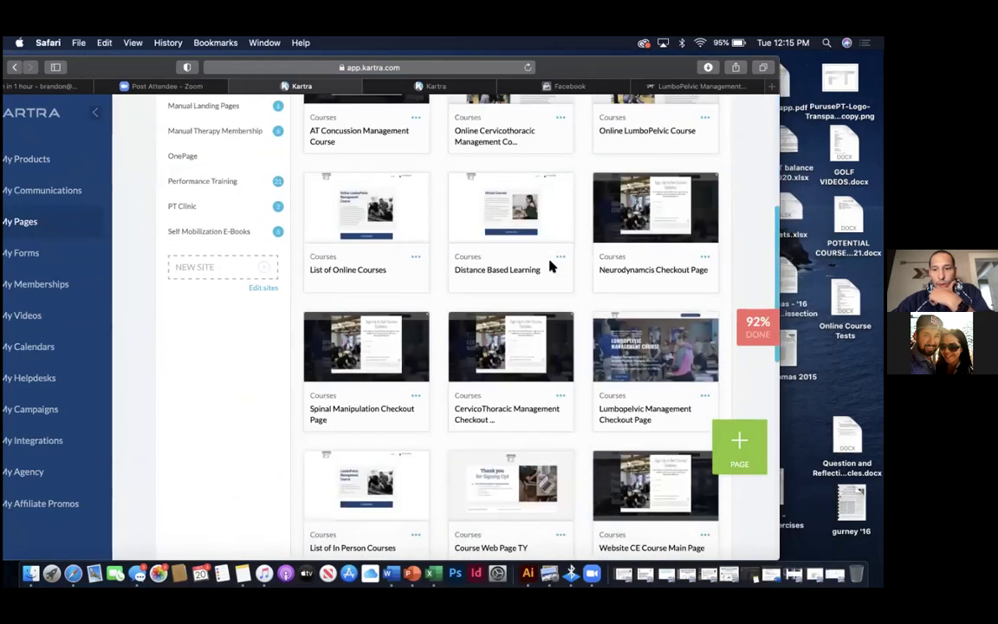
{"action": "left_click", "coordinate": [702, 396]}
{"action": "left_click", "coordinate": [625, 418]}
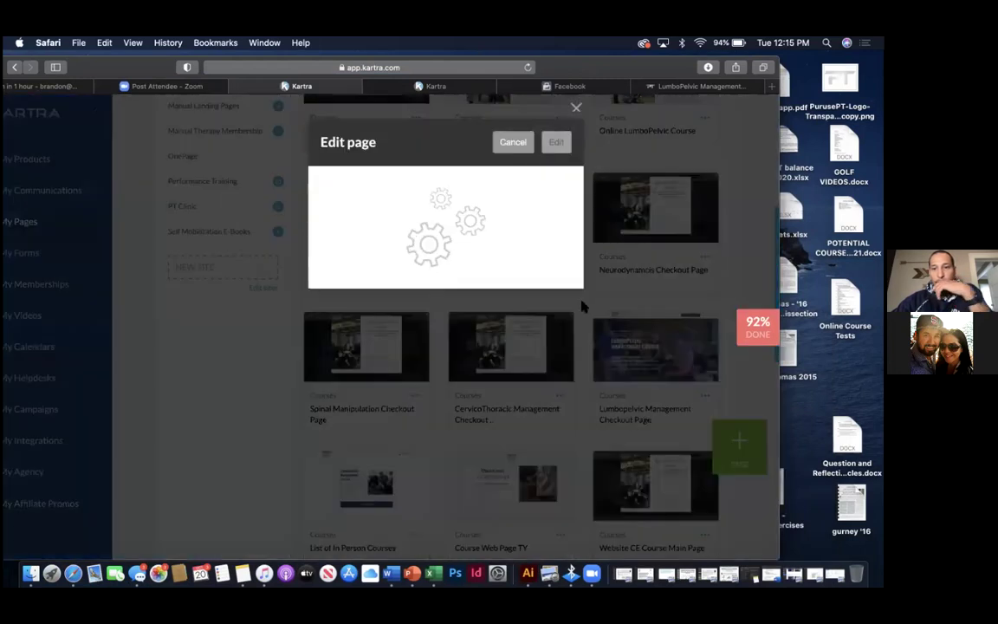
{"action": "left_click", "coordinate": [556, 142]}
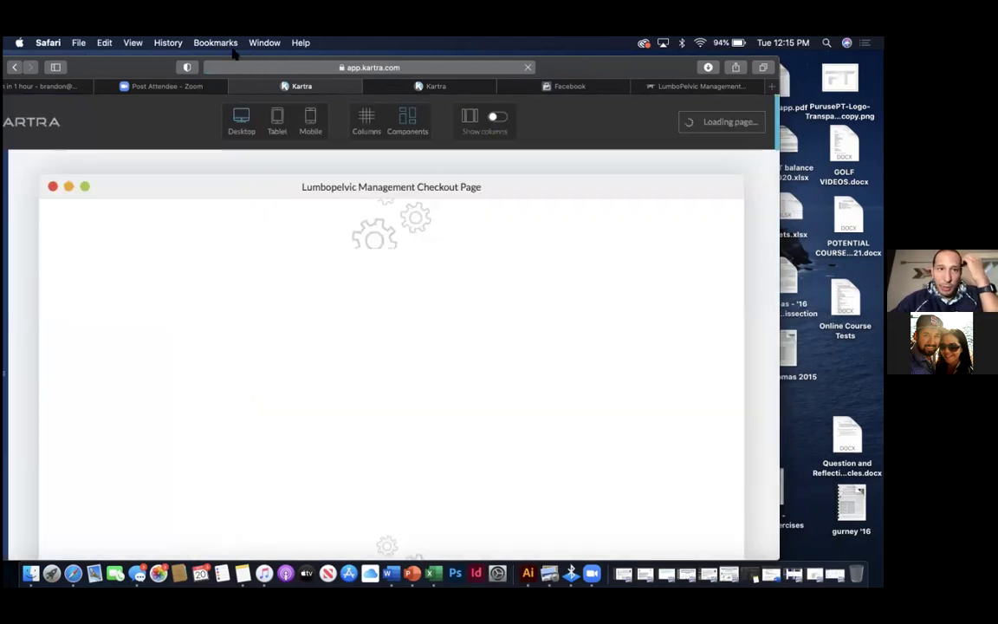
{"action": "left_click_drag", "start_coordinate": [132, 68], "coordinate": [158, 65]}
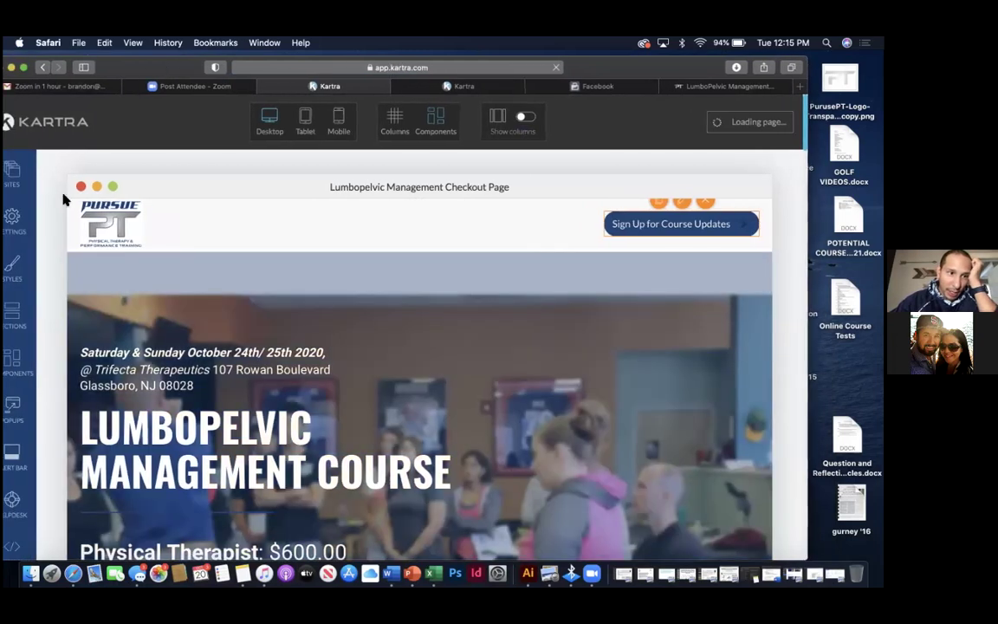
Replace the Facebook ads tracking code in the page's settings with the copied main pixel code, check its pixel ID and apply it.
{"action": "left_click", "coordinate": [14, 227]}
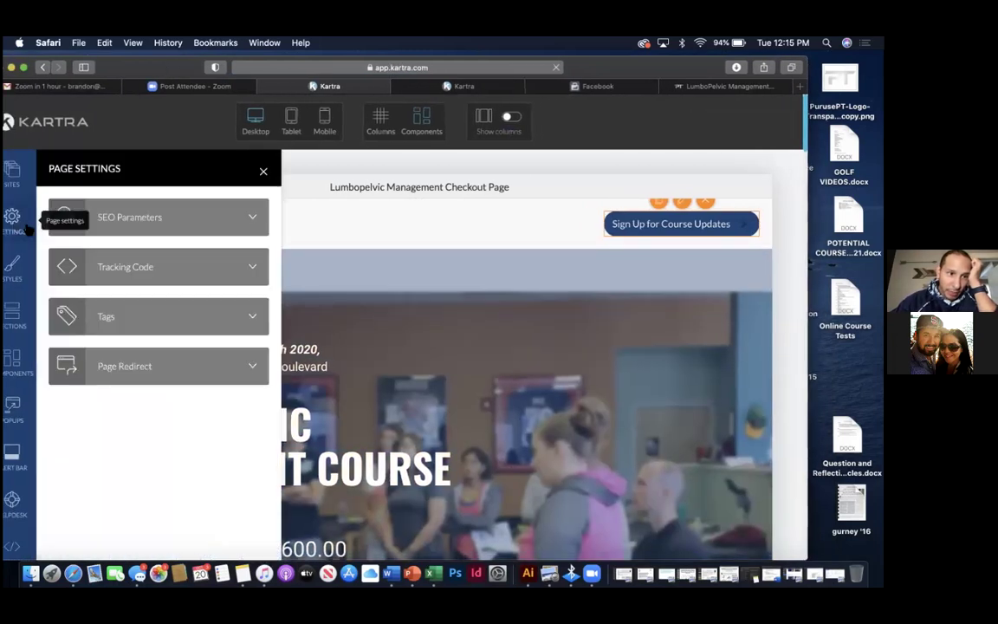
{"action": "left_click", "coordinate": [116, 262]}
{"action": "scroll", "coordinate": [182, 395], "scroll_direction": "down", "scroll_amount": 3}
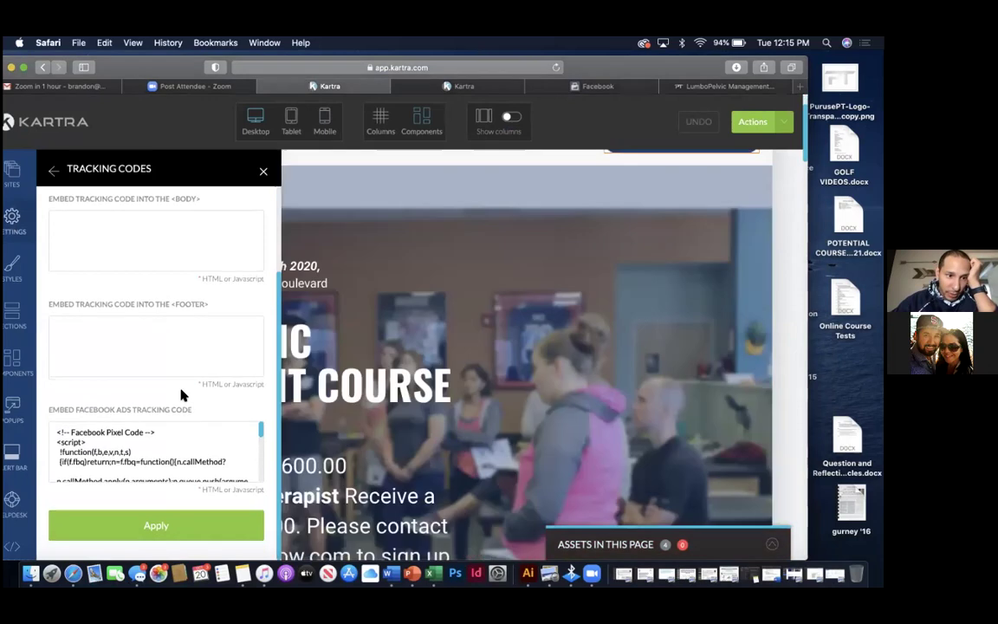
{"action": "scroll", "coordinate": [175, 453], "scroll_direction": "down", "scroll_amount": 5}
{"action": "scroll", "coordinate": [176, 454], "scroll_direction": "down", "scroll_amount": 1}
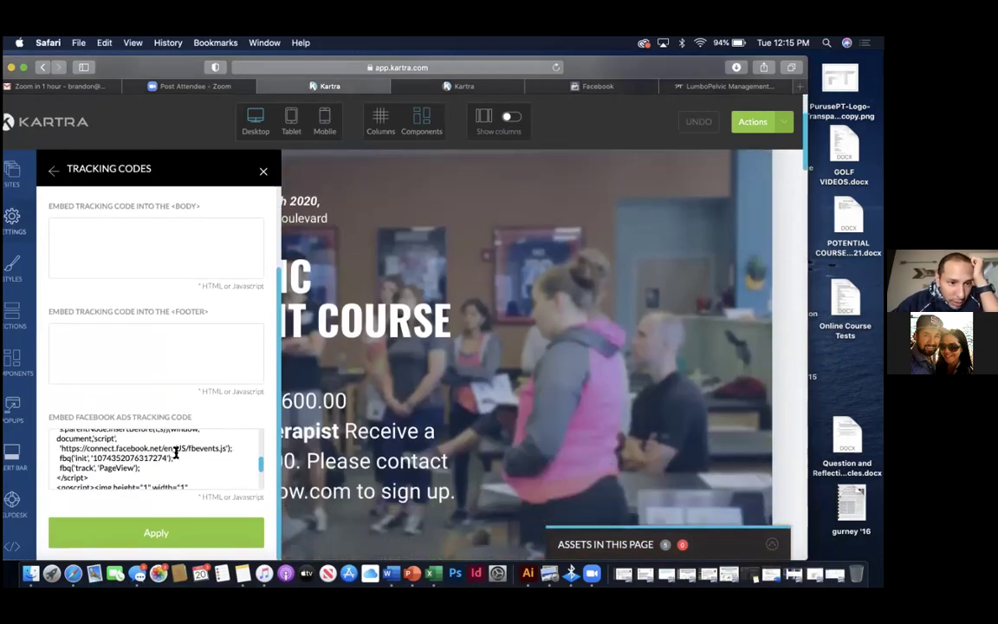
{"action": "scroll", "coordinate": [175, 453], "scroll_direction": "down", "scroll_amount": 4}
{"action": "left_click_drag", "start_coordinate": [176, 473], "coordinate": [58, 427]}
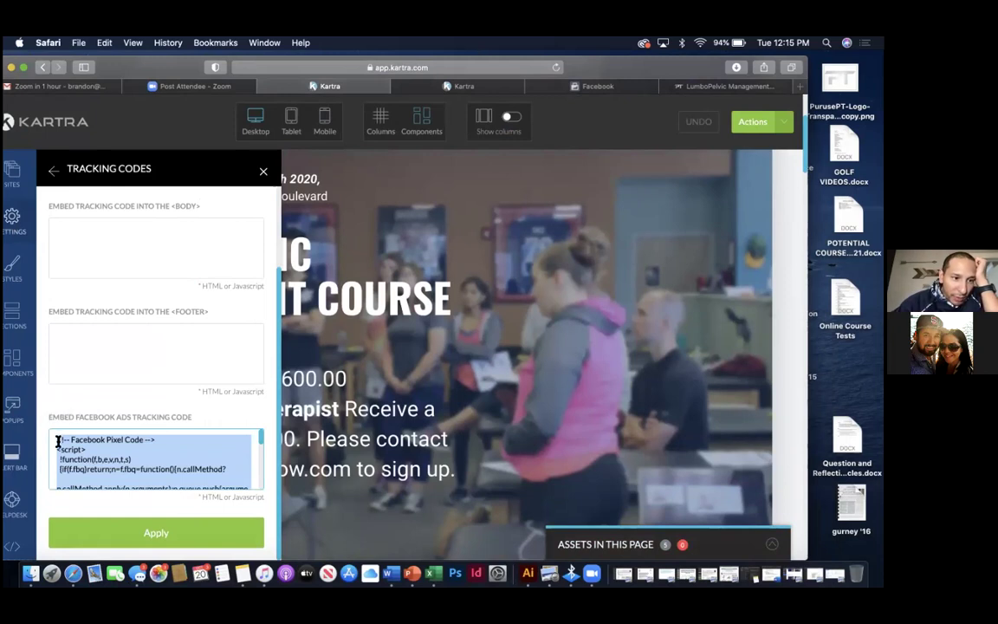
{"action": "left_click", "coordinate": [58, 444]}
{"action": "scroll", "coordinate": [58, 443], "scroll_direction": "down", "scroll_amount": 5}
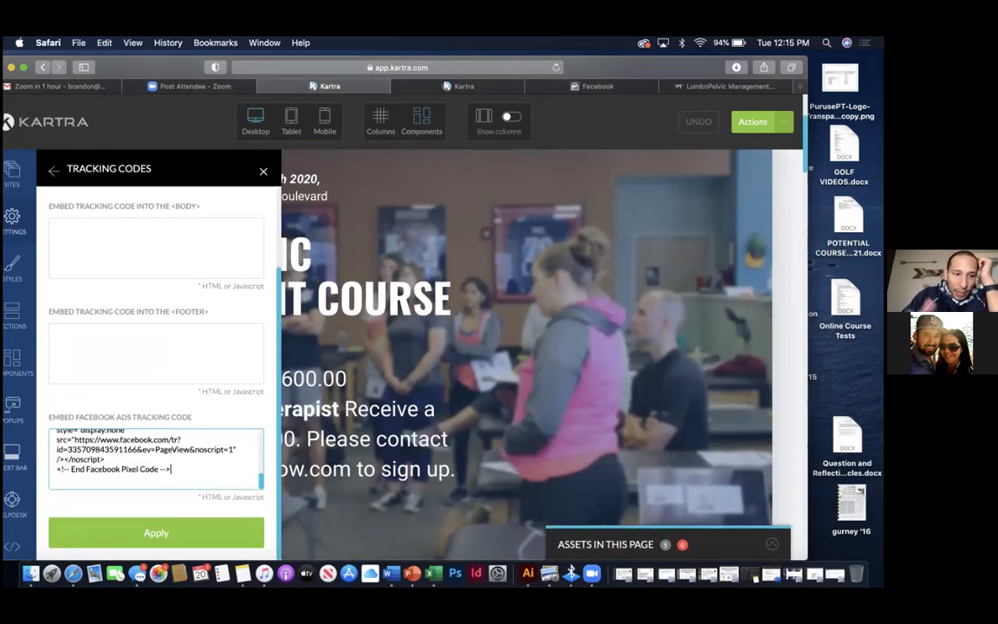
{"action": "scroll", "coordinate": [104, 447], "scroll_direction": "up", "scroll_amount": 2}
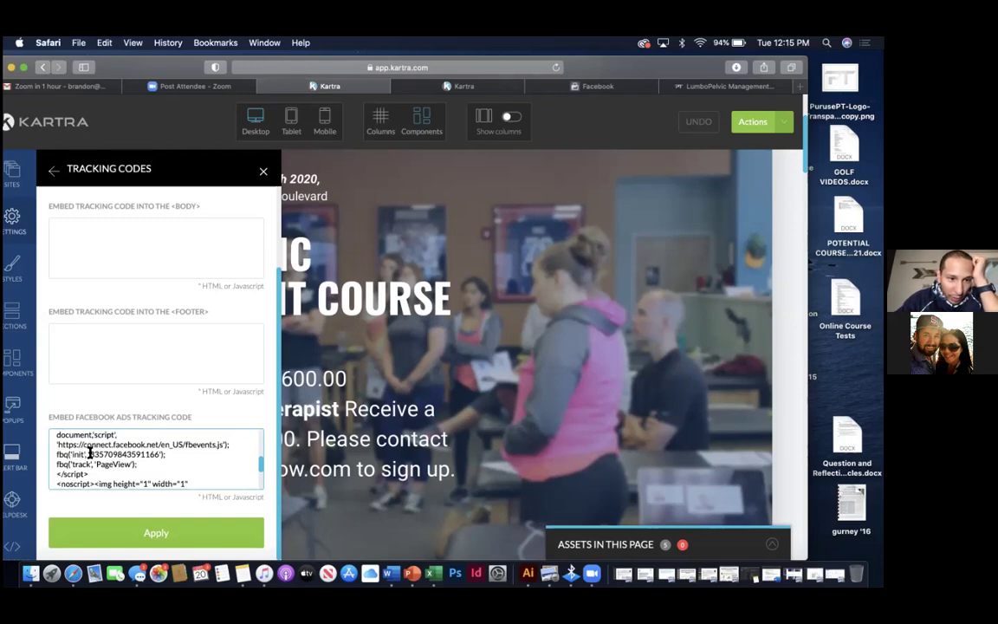
{"action": "left_click", "coordinate": [134, 539]}
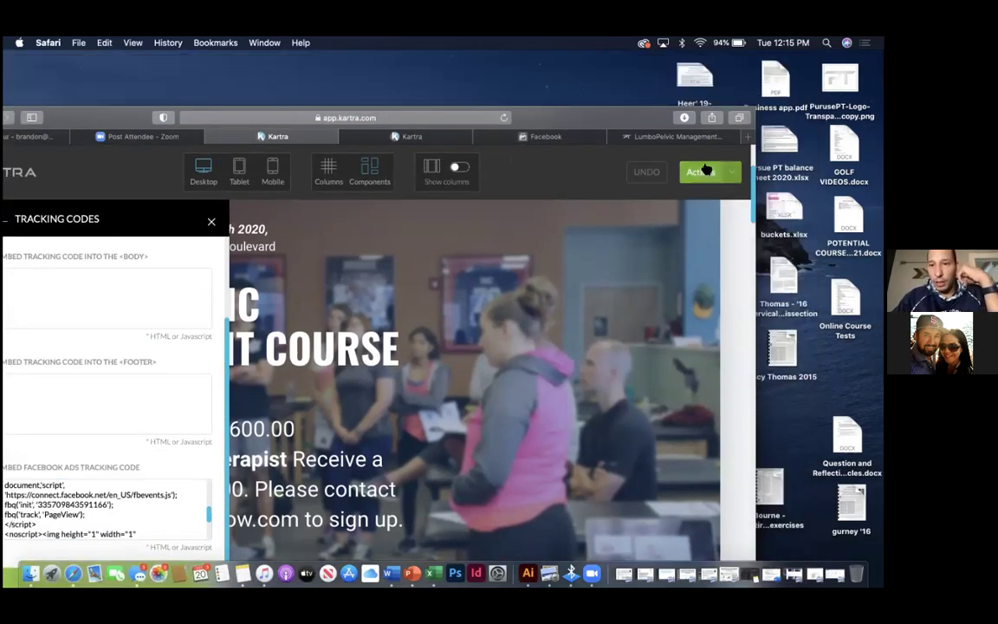
Publish the Lumbopelvic Management Checkout Page live and close the publishing dialog.
{"action": "left_click", "coordinate": [704, 171]}
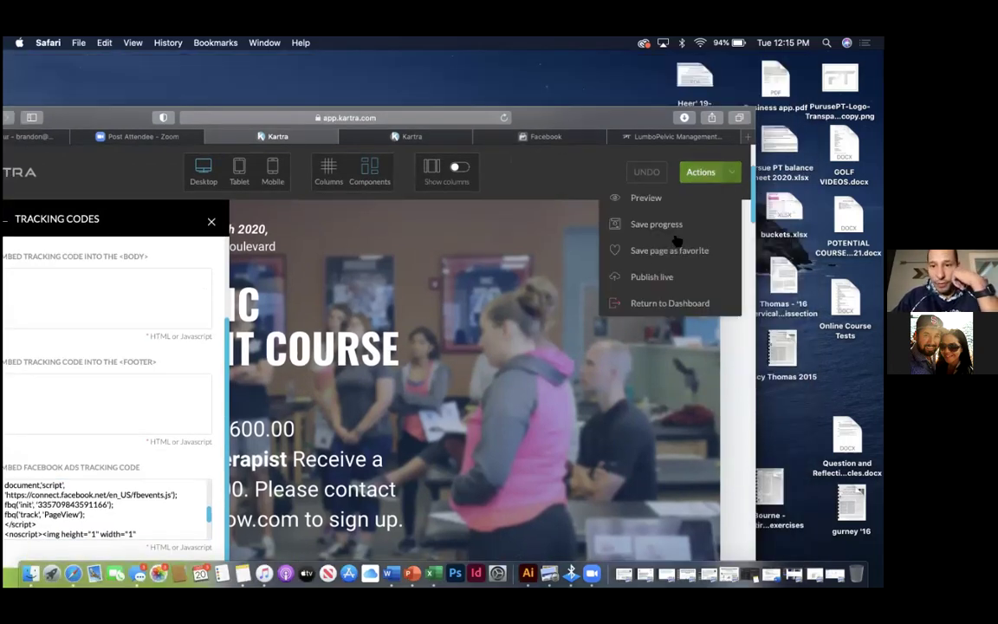
{"action": "left_click", "coordinate": [652, 276]}
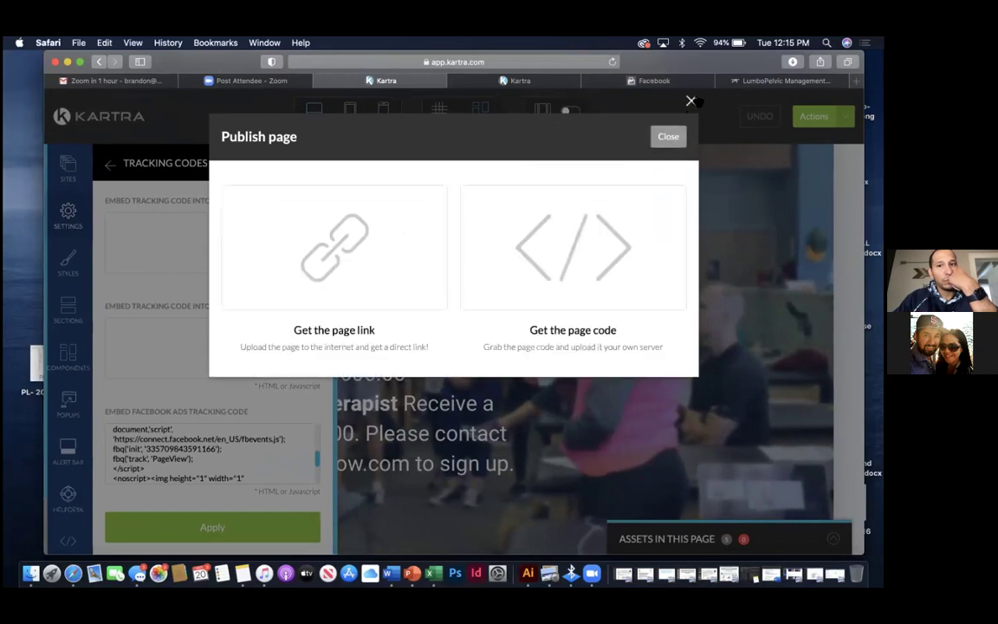
{"action": "left_click", "coordinate": [668, 136]}
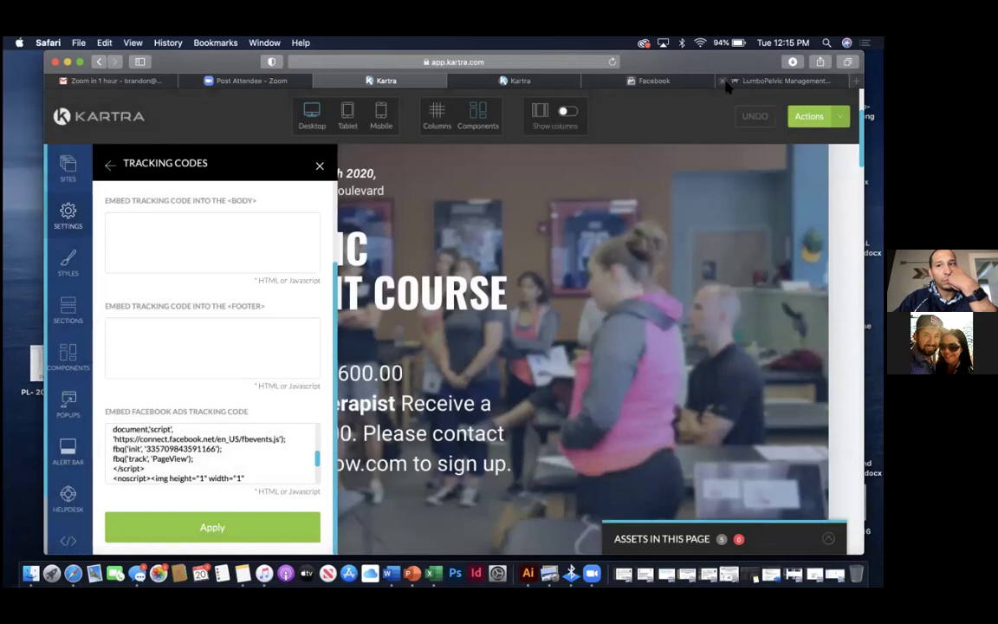
Close the browser tab with the old LumboPelvic Management page and load pursueptnow.com in a new tab.
{"action": "left_click", "coordinate": [724, 81]}
{"action": "left_click_drag", "start_coordinate": [723, 59], "coordinate": [636, 153]}
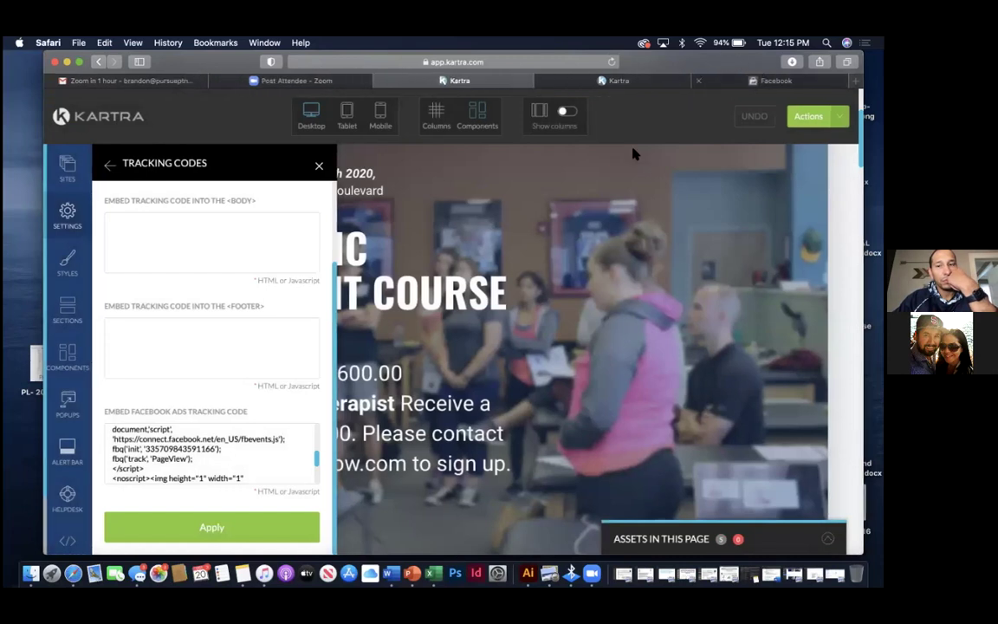
{"action": "left_click", "coordinate": [768, 177]}
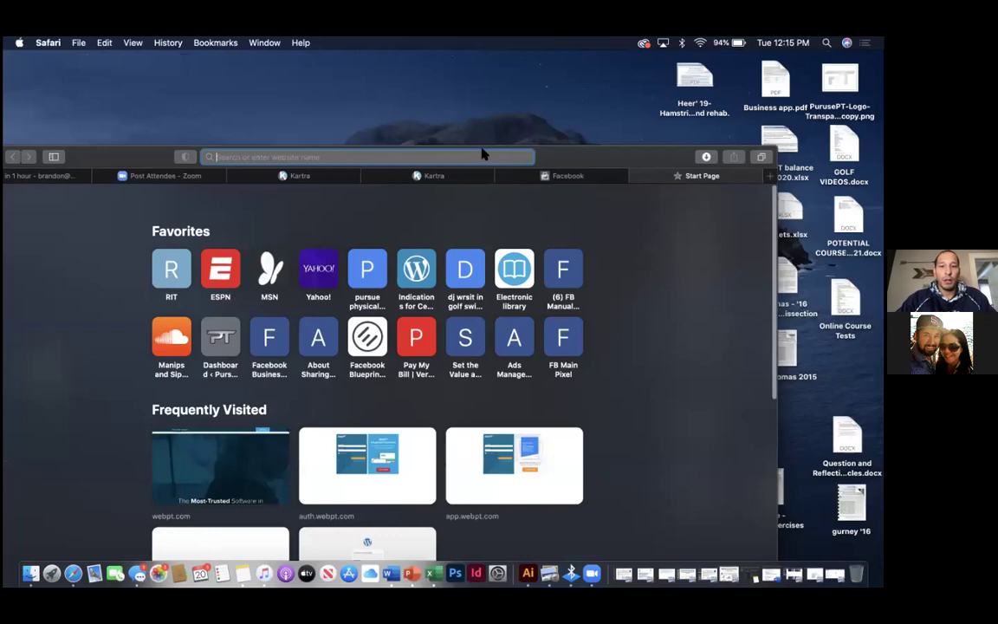
{"action": "type", "text": "Pursueptnow.com"}
{"action": "key", "text": "Return"}
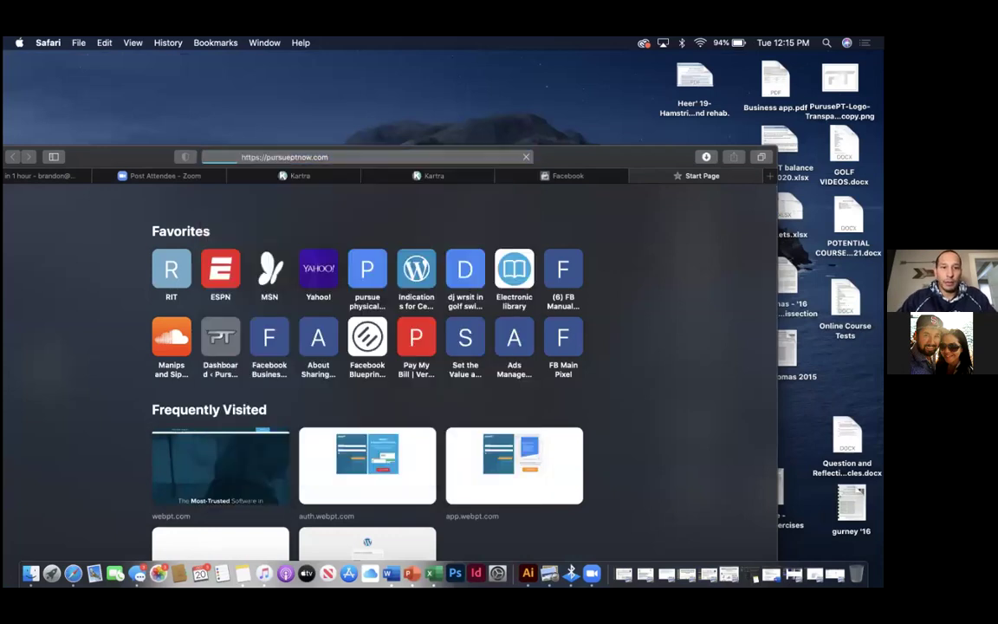
{"action": "left_click_drag", "start_coordinate": [583, 148], "coordinate": [611, 111]}
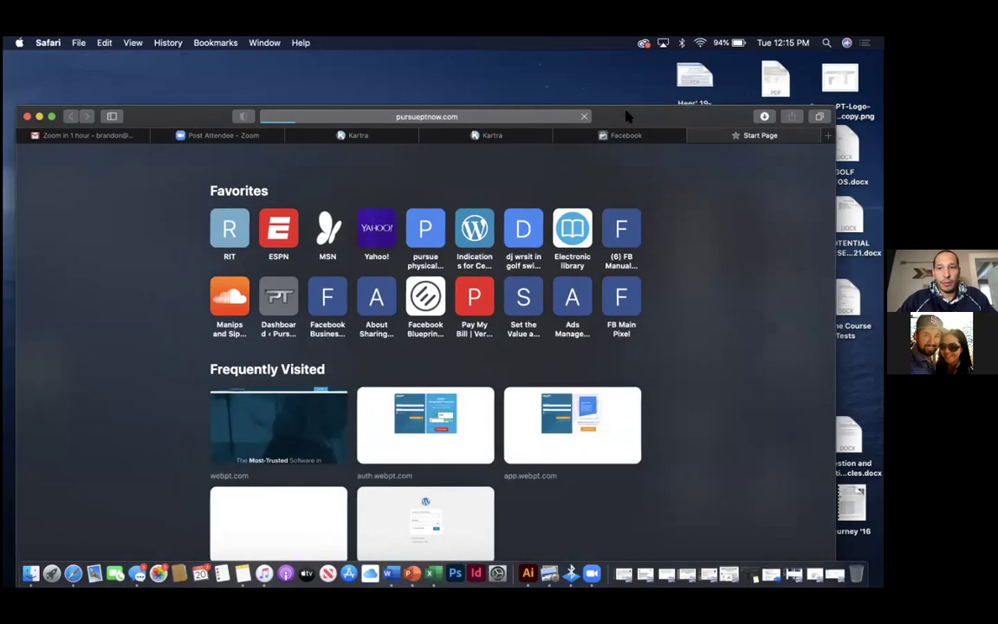
Open the LumboPelvic Management Course page from the website's in-person courses and dismiss the sign-up popup.
{"action": "mouse_move", "coordinate": [588, 210]}
{"action": "mouse_move", "coordinate": [574, 258]}
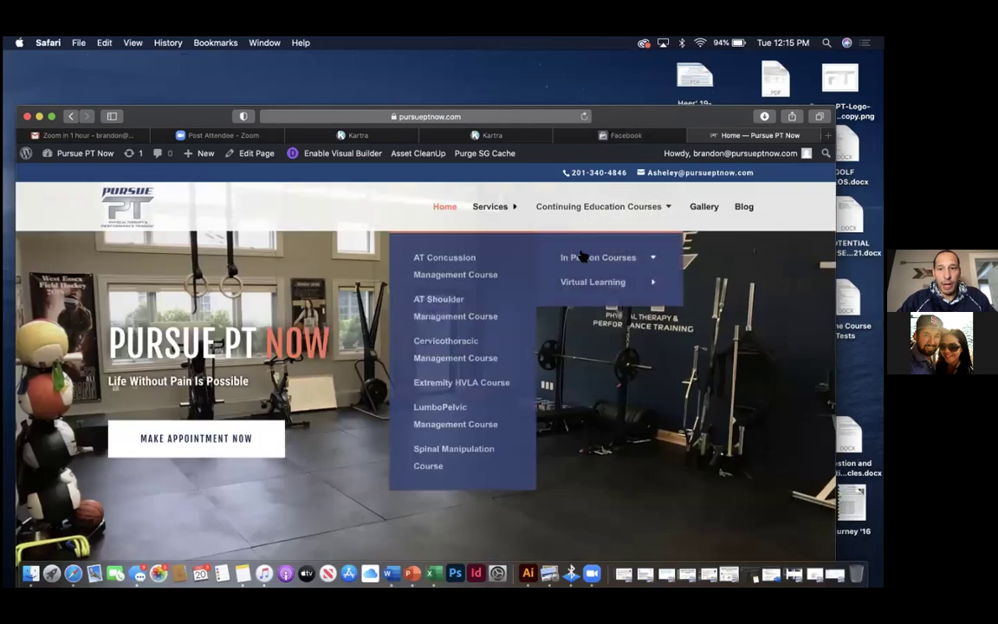
{"action": "left_click", "coordinate": [435, 415]}
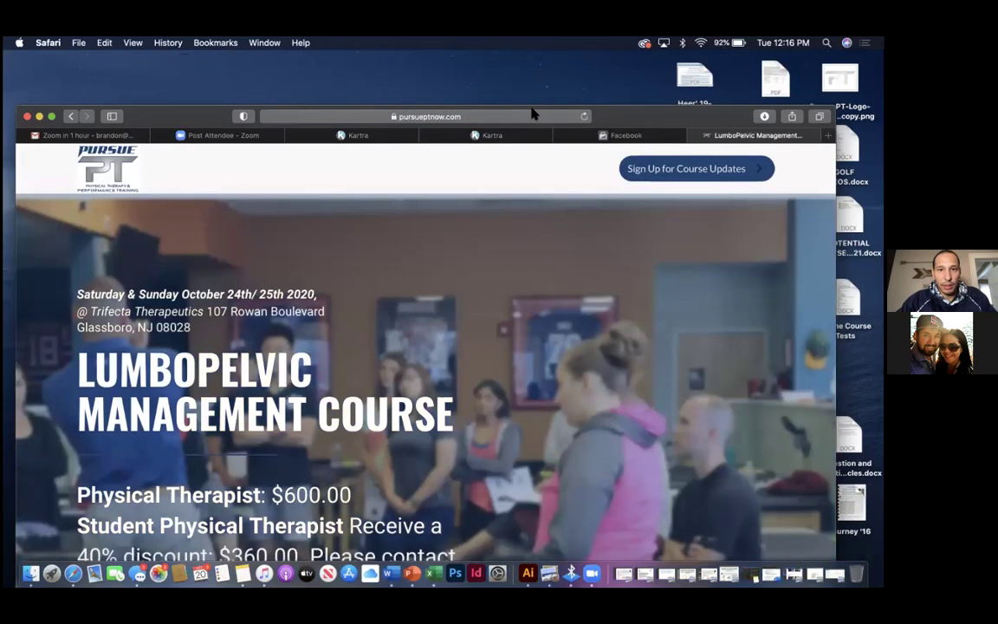
{"action": "left_click", "coordinate": [533, 113]}
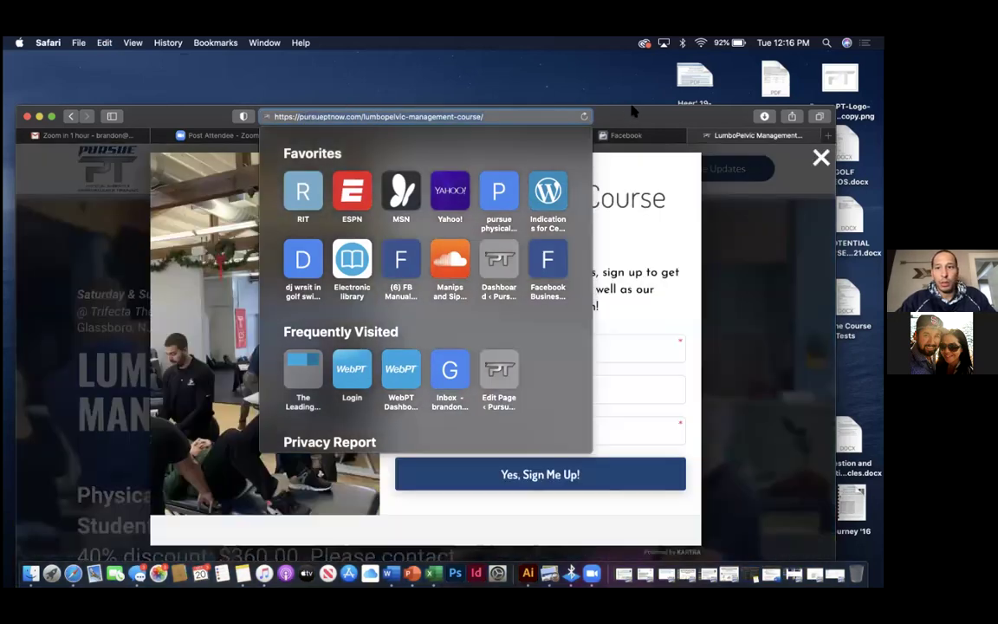
{"action": "left_click_drag", "start_coordinate": [658, 129], "coordinate": [660, 110]}
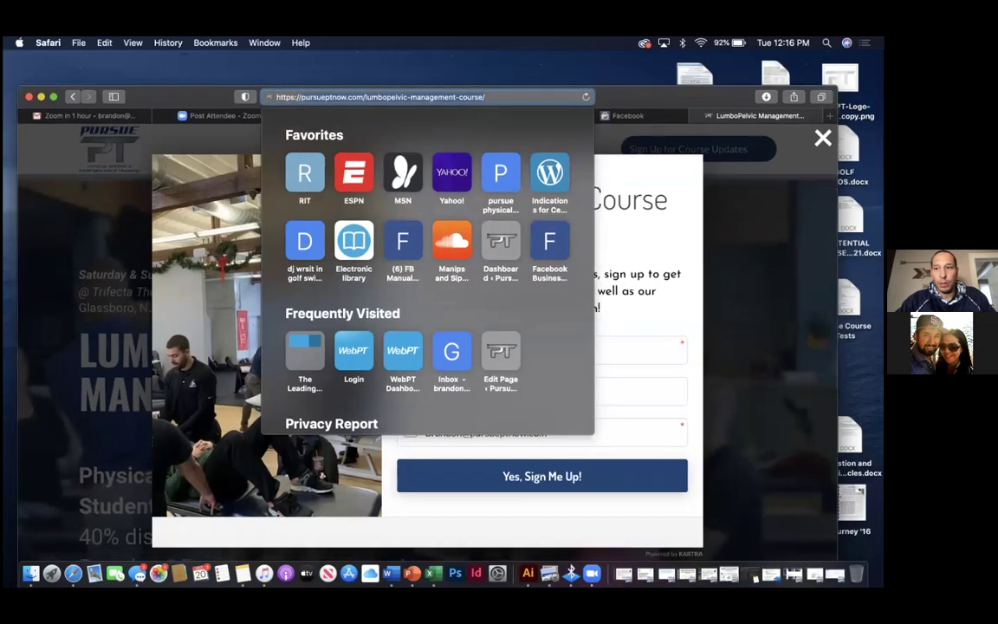
{"action": "left_click", "coordinate": [621, 123]}
{"action": "left_click", "coordinate": [621, 123]}
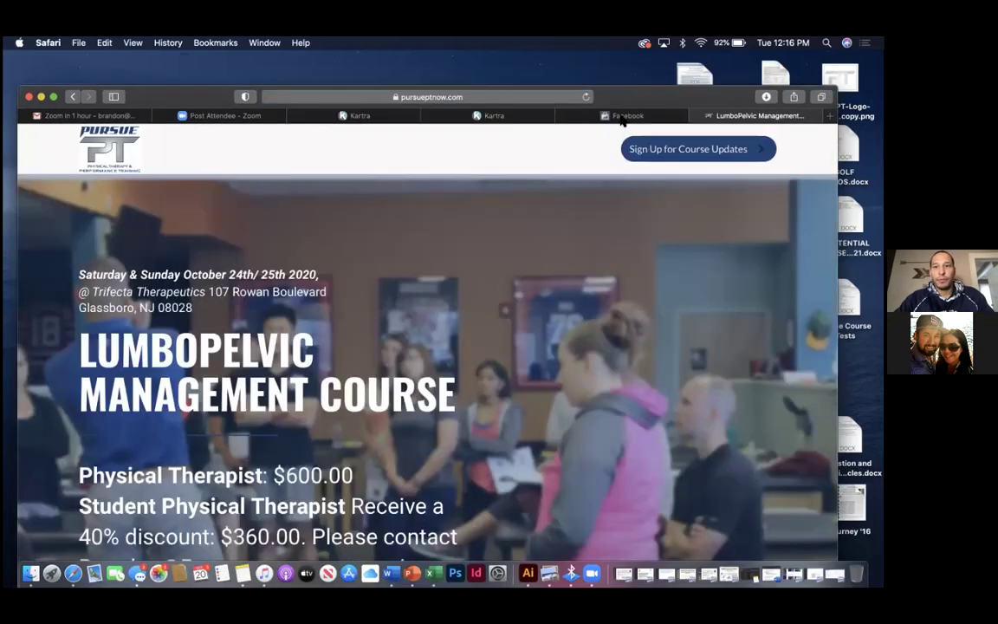
Return to Facebook Events Manager and check the LP Course Add to Cart entry in the custom conversions list.
{"action": "left_click", "coordinate": [616, 118]}
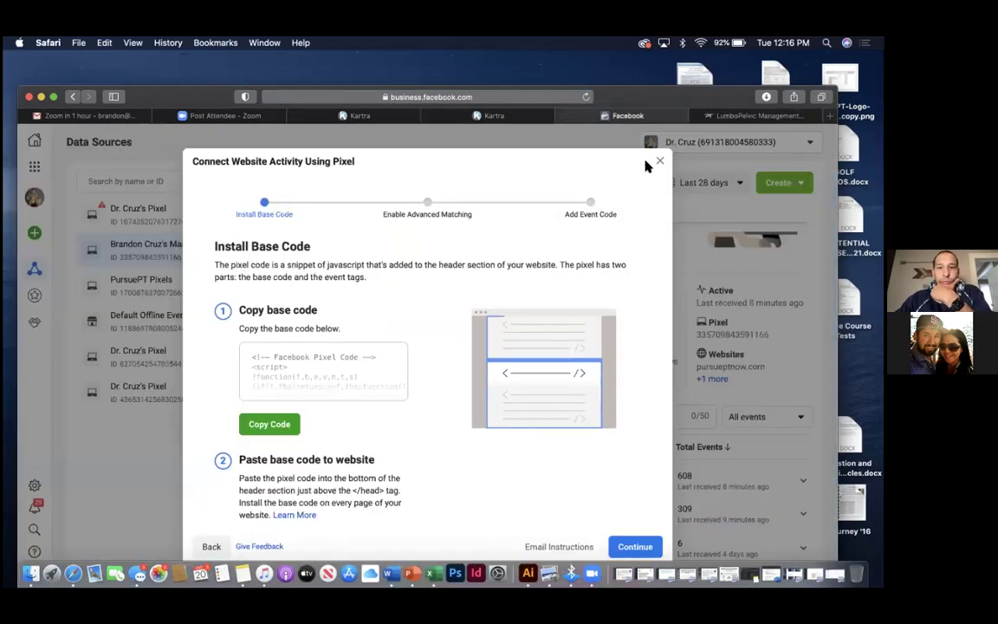
{"action": "left_click", "coordinate": [33, 295]}
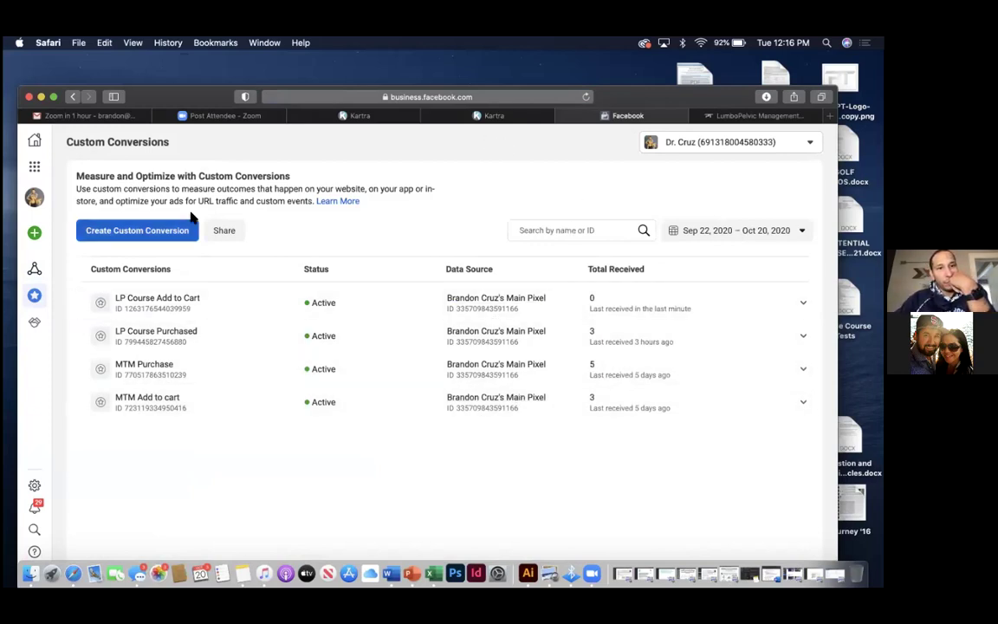
{"action": "left_click", "coordinate": [34, 169]}
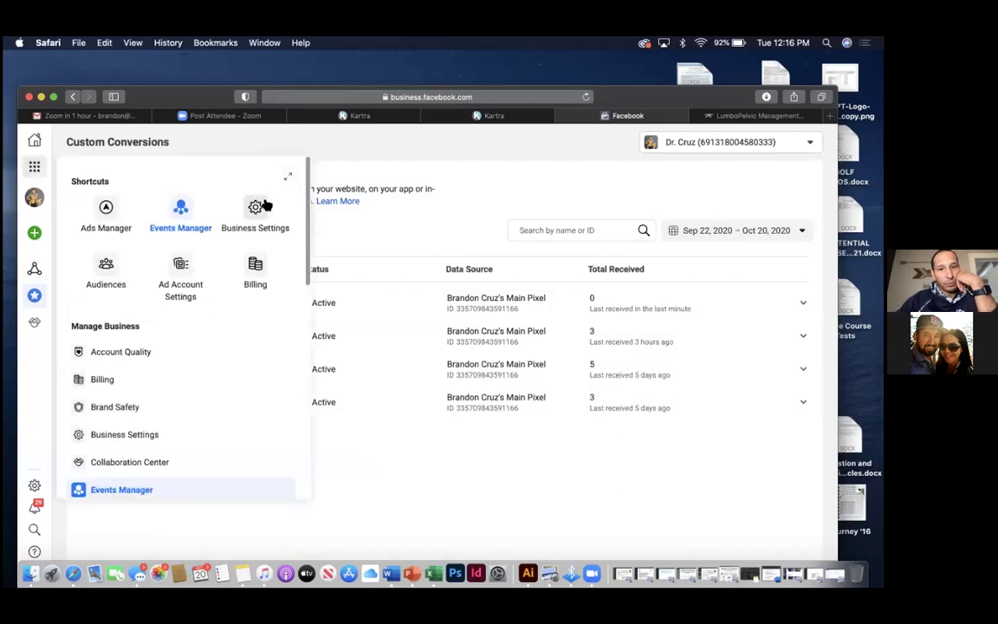
{"action": "left_click", "coordinate": [415, 233]}
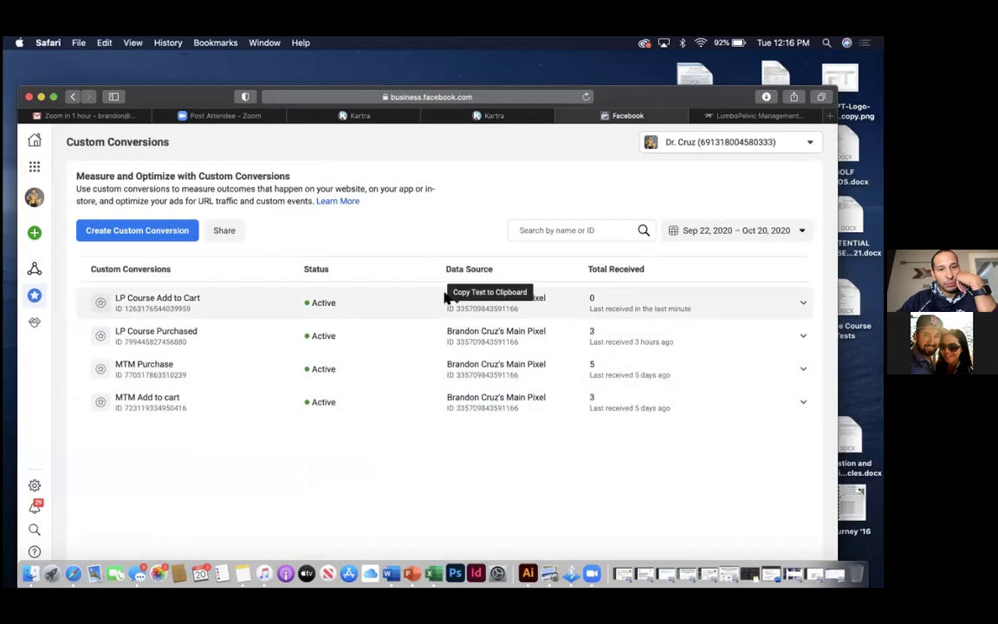
Switch to Ads Manager and review the campaigns' delivery, budget, results, cost and amount spent.
{"action": "left_click", "coordinate": [35, 167]}
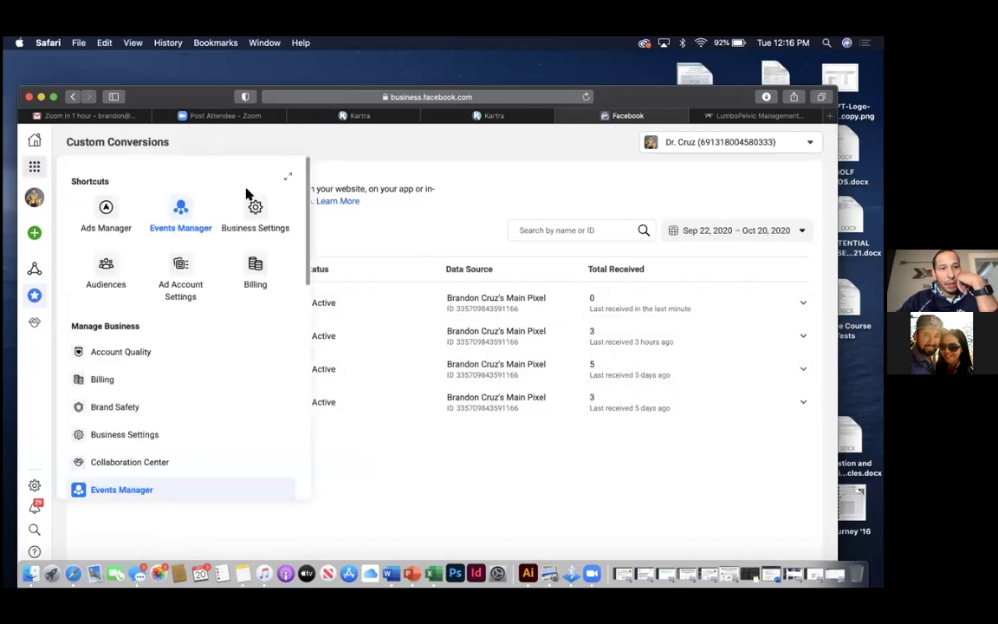
{"action": "left_click", "coordinate": [119, 218]}
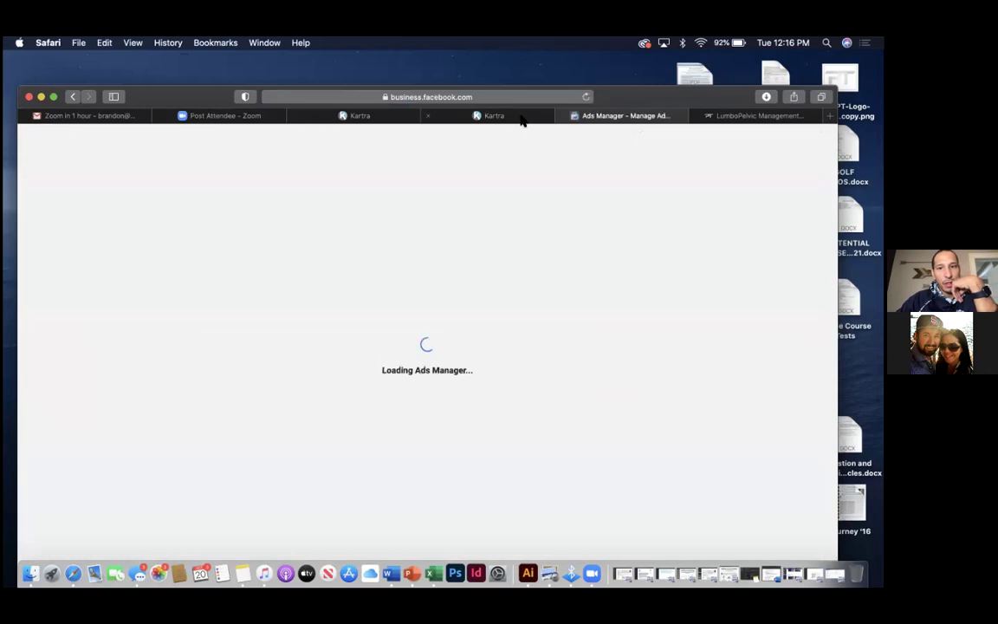
{"action": "left_click_drag", "start_coordinate": [630, 96], "coordinate": [643, 67]}
{"action": "scroll", "coordinate": [543, 333], "scroll_direction": "right", "scroll_amount": 6}
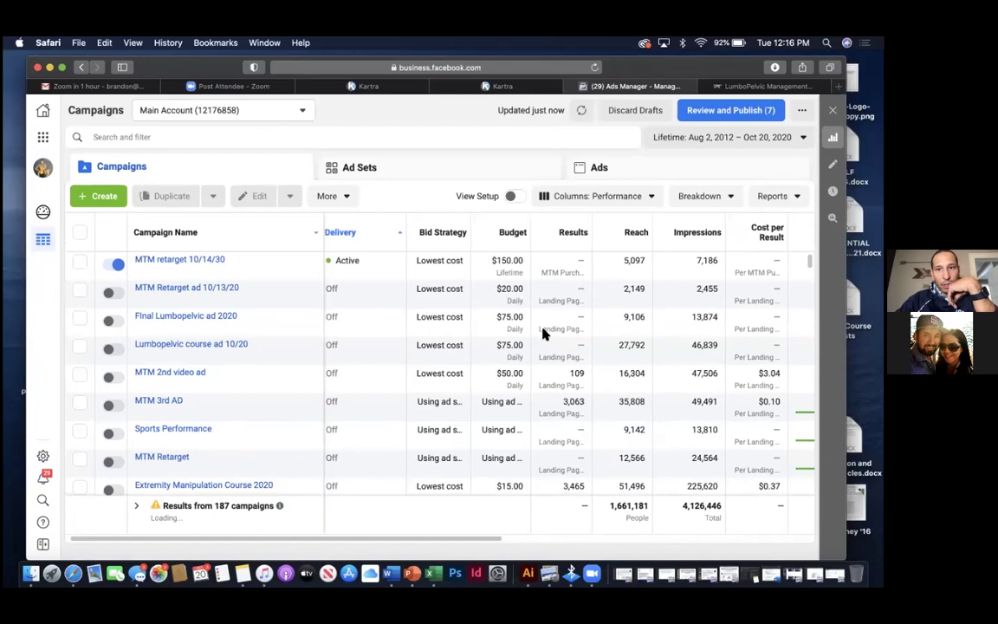
{"action": "scroll", "coordinate": [525, 356], "scroll_direction": "left", "scroll_amount": 5}
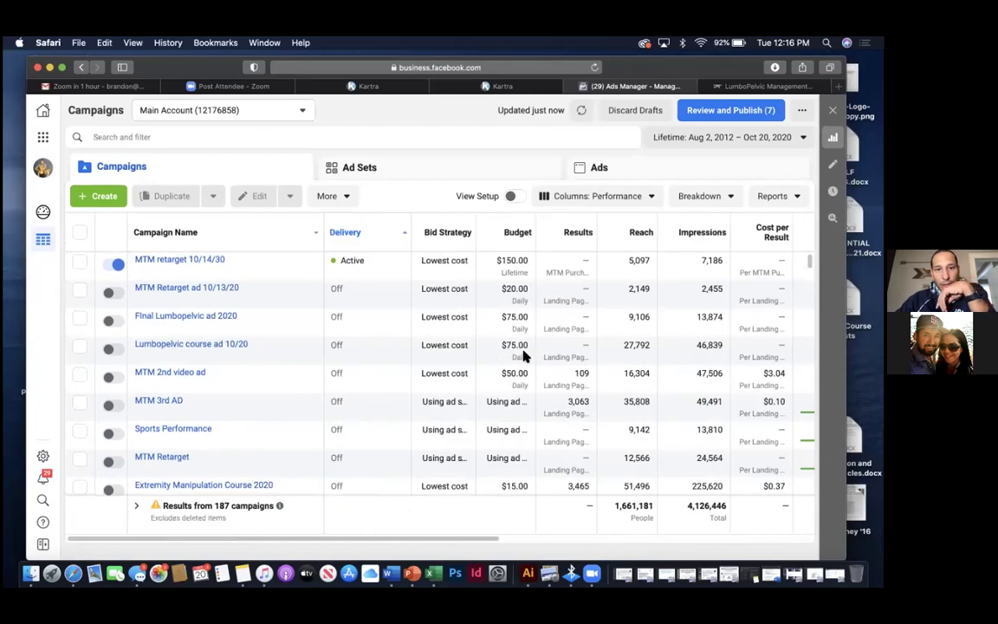
{"action": "scroll", "coordinate": [525, 355], "scroll_direction": "right", "scroll_amount": 3}
{"action": "scroll", "coordinate": [523, 355], "scroll_direction": "right", "scroll_amount": 2}
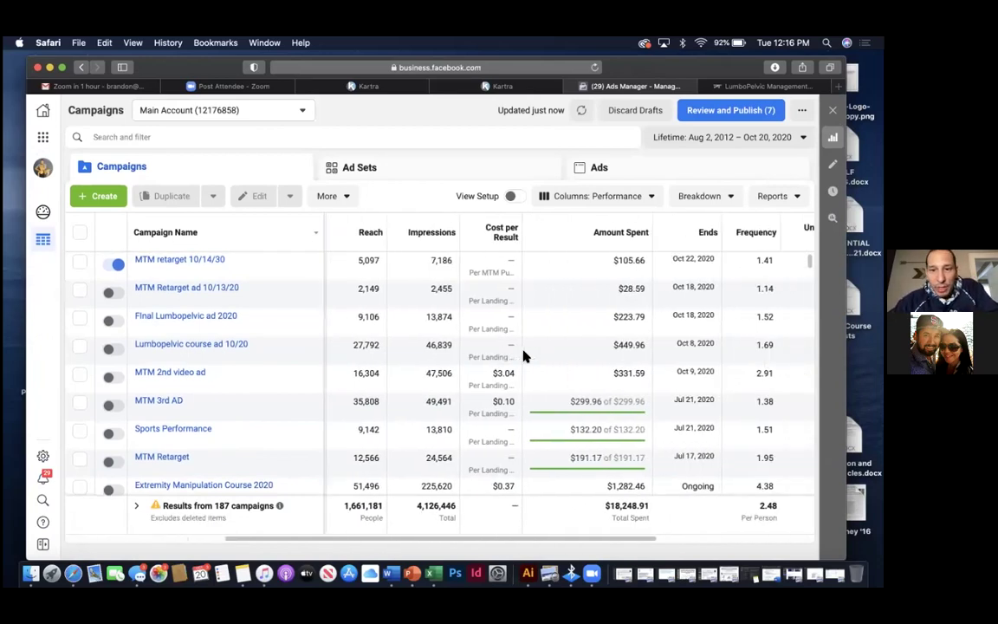
{"action": "scroll", "coordinate": [524, 356], "scroll_direction": "left", "scroll_amount": 5}
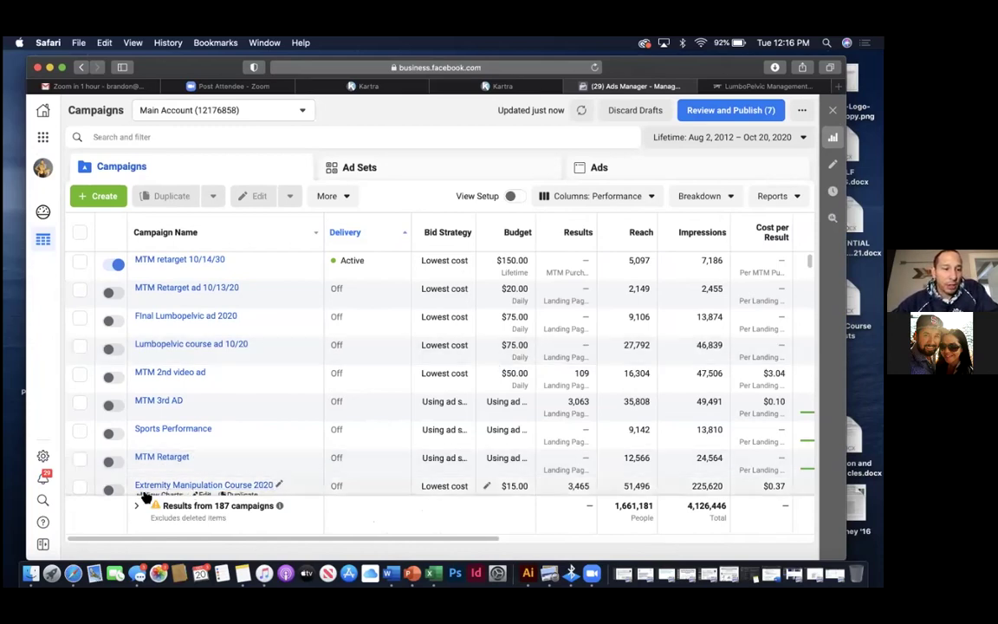
Open the "MTM #1 Reason why Pt's don't HVLa ad" ad set from the ads notifications and read its delivery error.
{"action": "left_click", "coordinate": [42, 477]}
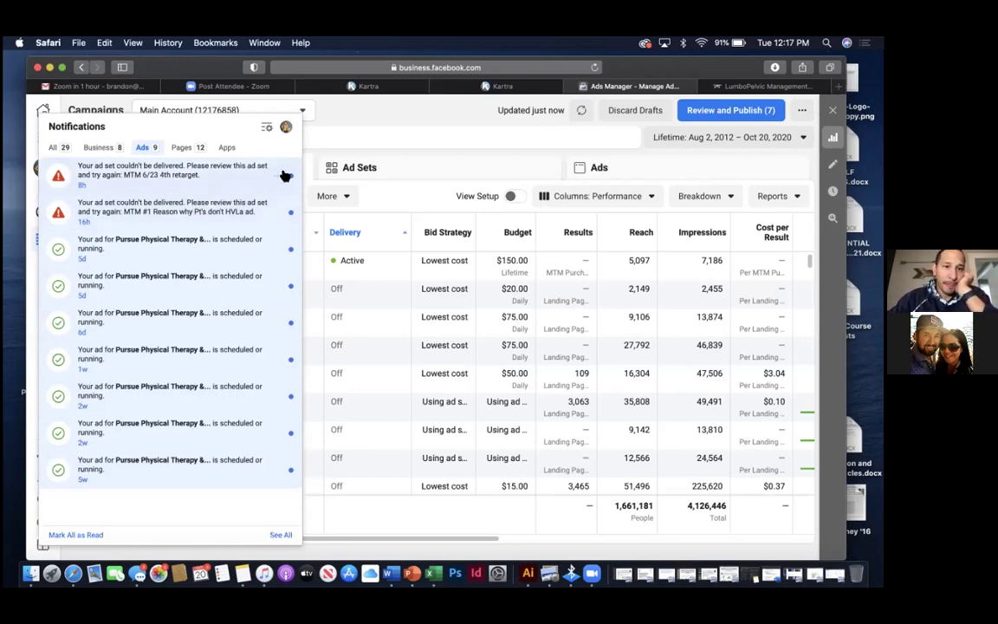
{"action": "left_click", "coordinate": [174, 216]}
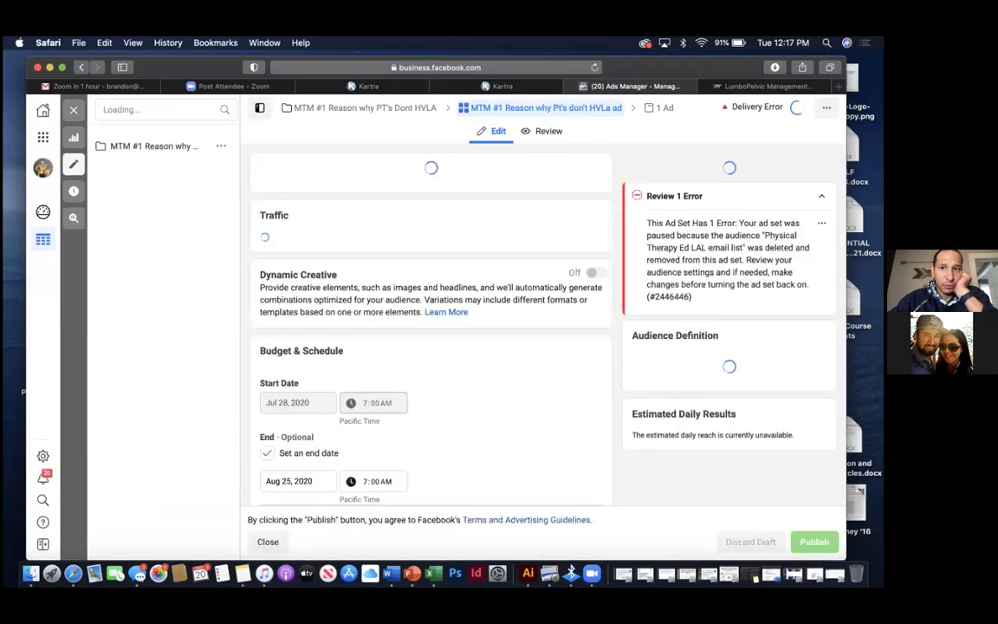
{"action": "left_click_drag", "start_coordinate": [690, 72], "coordinate": [612, 60]}
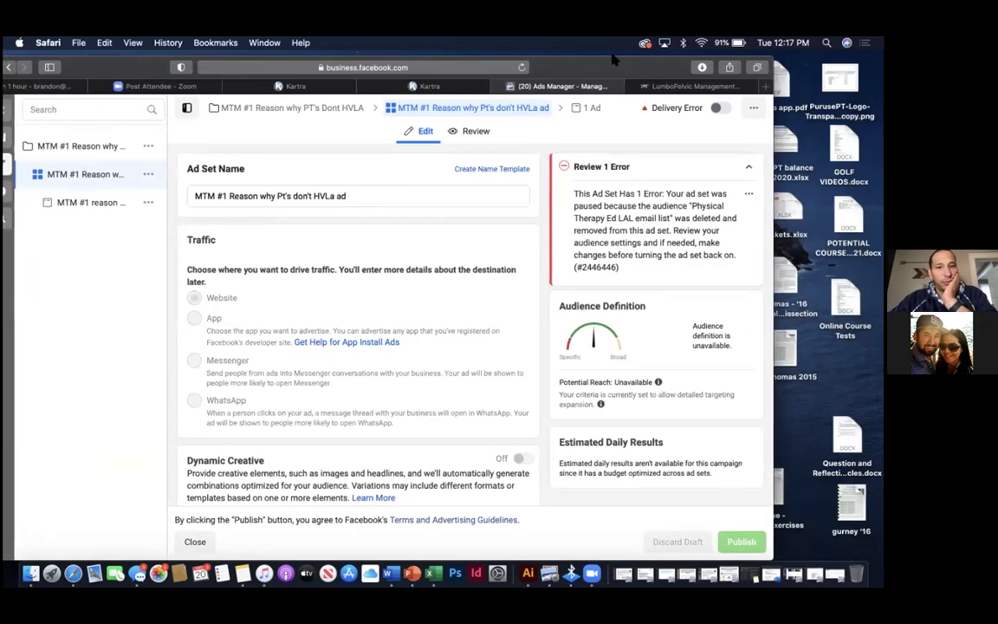
{"action": "scroll", "coordinate": [628, 247], "scroll_direction": "down", "scroll_amount": 1}
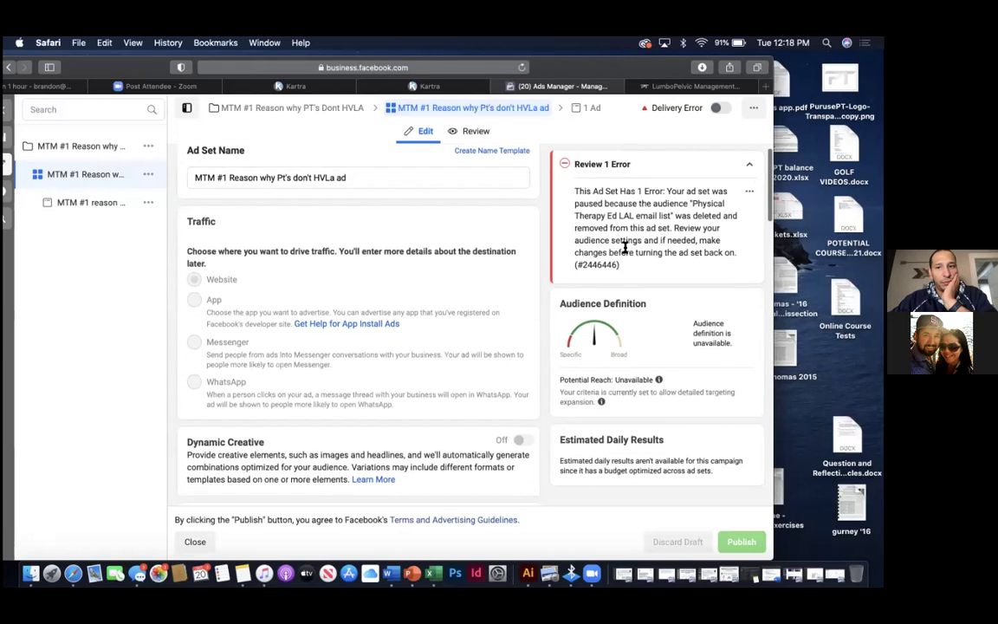
{"action": "scroll", "coordinate": [627, 249], "scroll_direction": "up", "scroll_amount": 1}
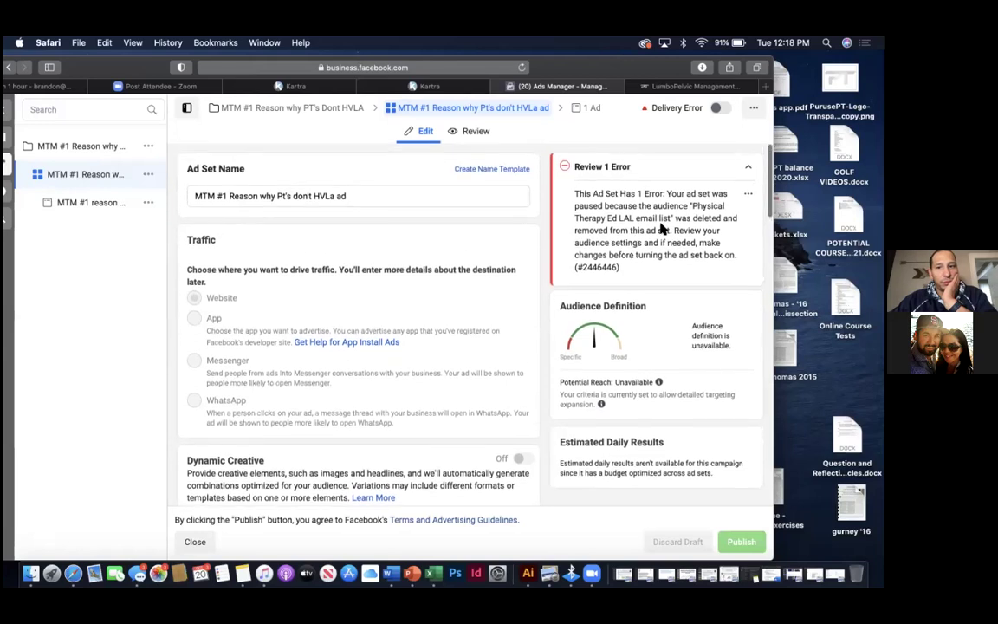
Look through the ad set's budget, custom audience and location settings for the cause of the error.
{"action": "scroll", "coordinate": [661, 228], "scroll_direction": "down", "scroll_amount": 10}
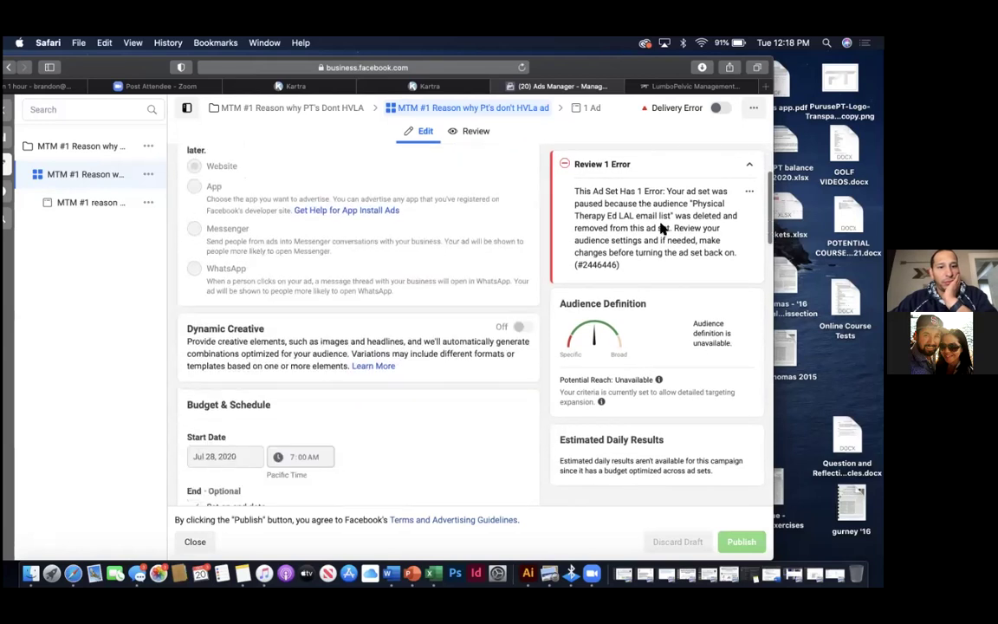
{"action": "scroll", "coordinate": [661, 228], "scroll_direction": "down", "scroll_amount": 9}
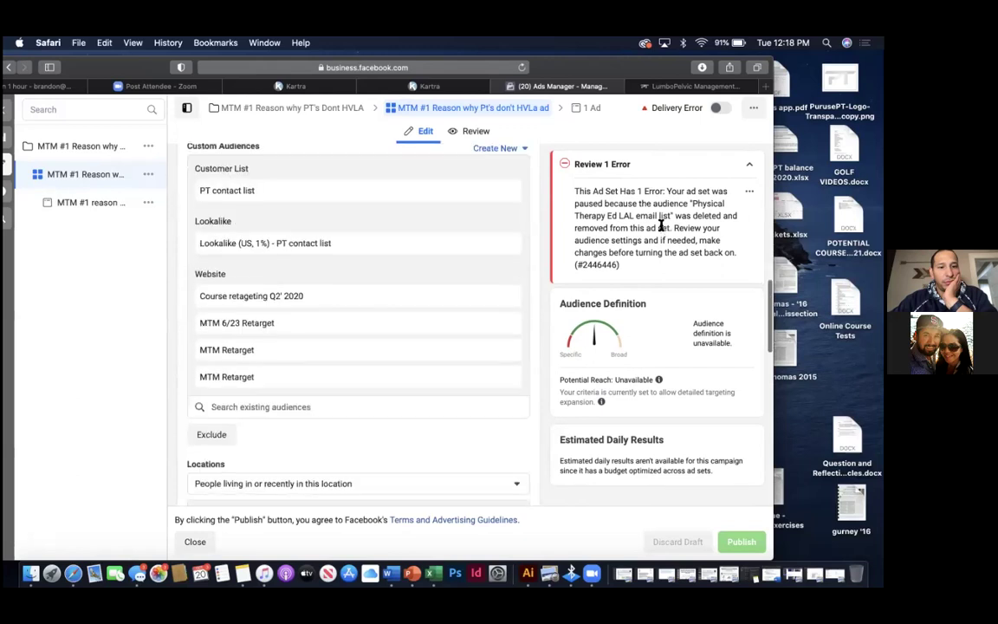
{"action": "scroll", "coordinate": [473, 227], "scroll_direction": "down", "scroll_amount": 1}
{"action": "scroll", "coordinate": [459, 241], "scroll_direction": "down", "scroll_amount": 5}
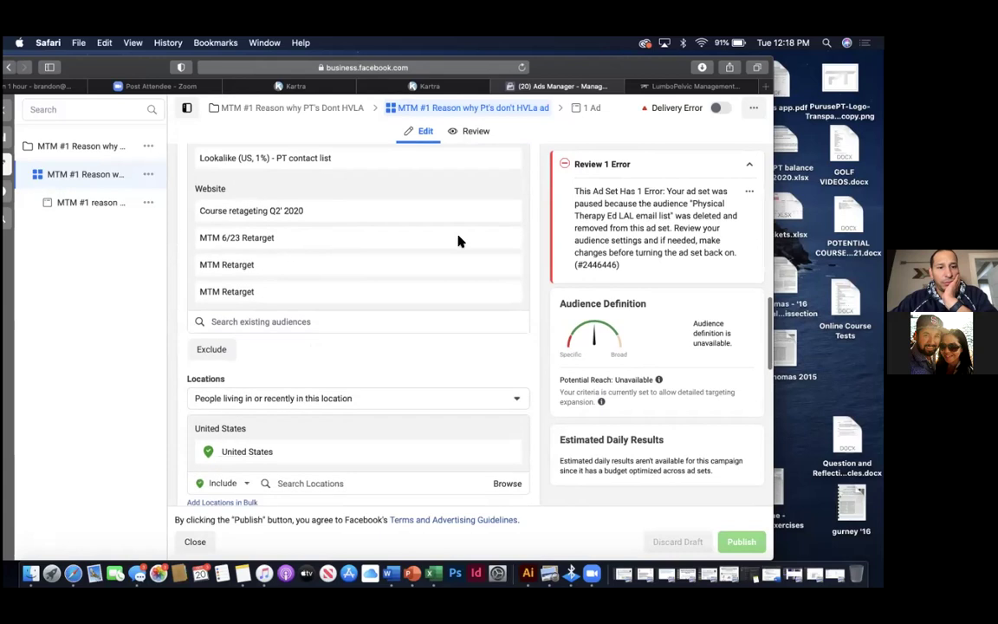
{"action": "scroll", "coordinate": [459, 241], "scroll_direction": "up", "scroll_amount": 10}
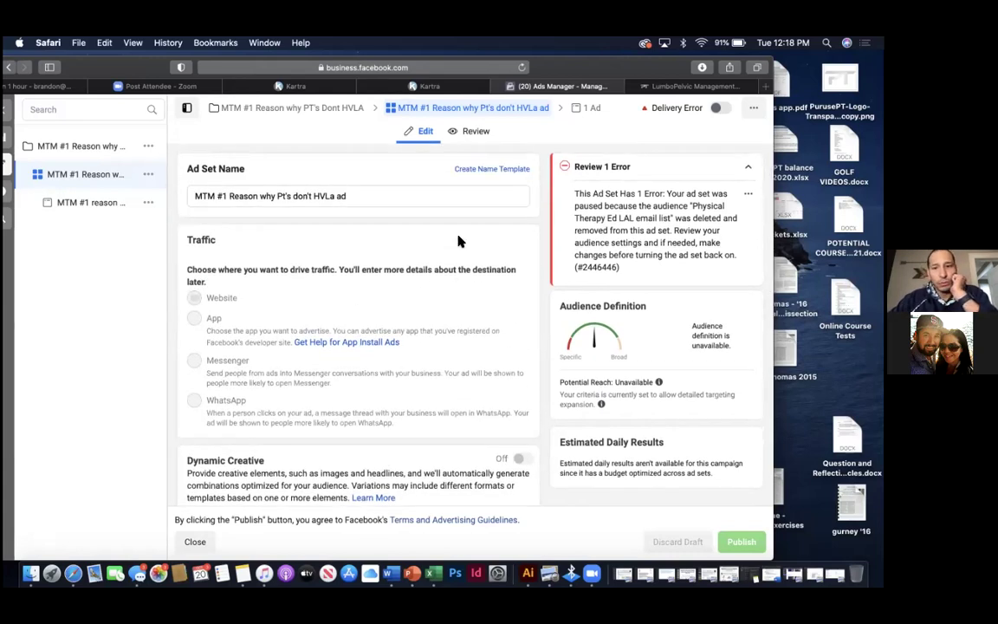
{"action": "left_click_drag", "start_coordinate": [636, 60], "coordinate": [695, 58]}
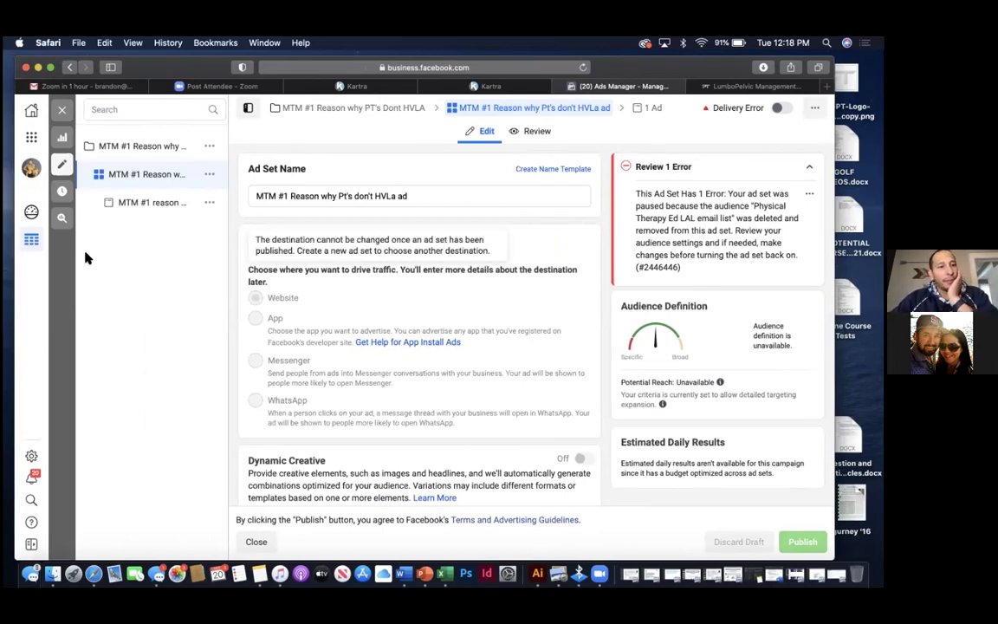
Go to Business Settings, show all notifications and open the undelivered MTM 6/23 4th retarget ad set.
{"action": "left_click", "coordinate": [30, 458]}
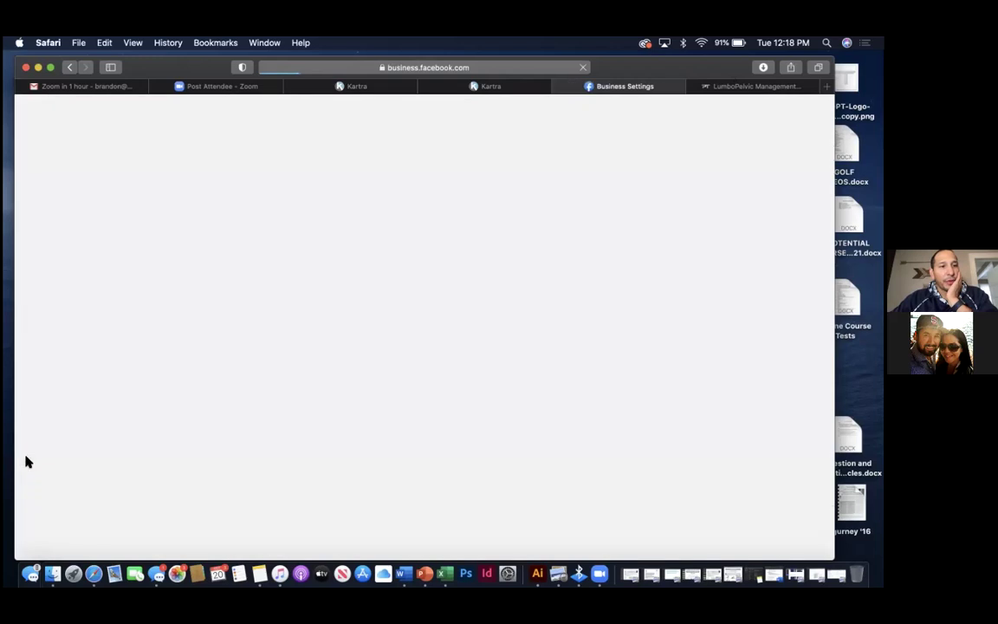
{"action": "left_click", "coordinate": [62, 544]}
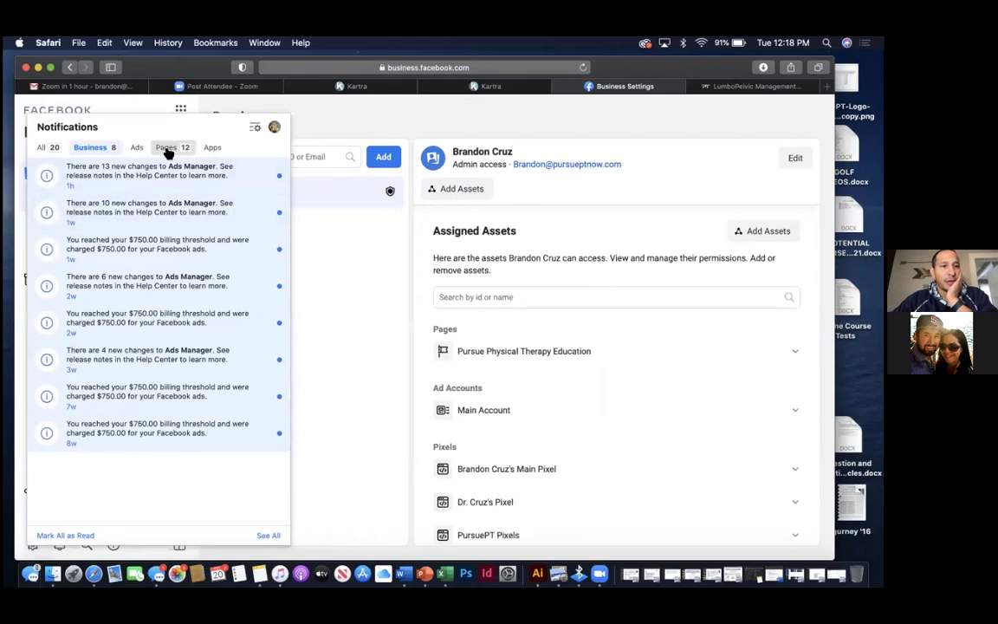
{"action": "left_click", "coordinate": [165, 148]}
{"action": "left_click", "coordinate": [48, 150]}
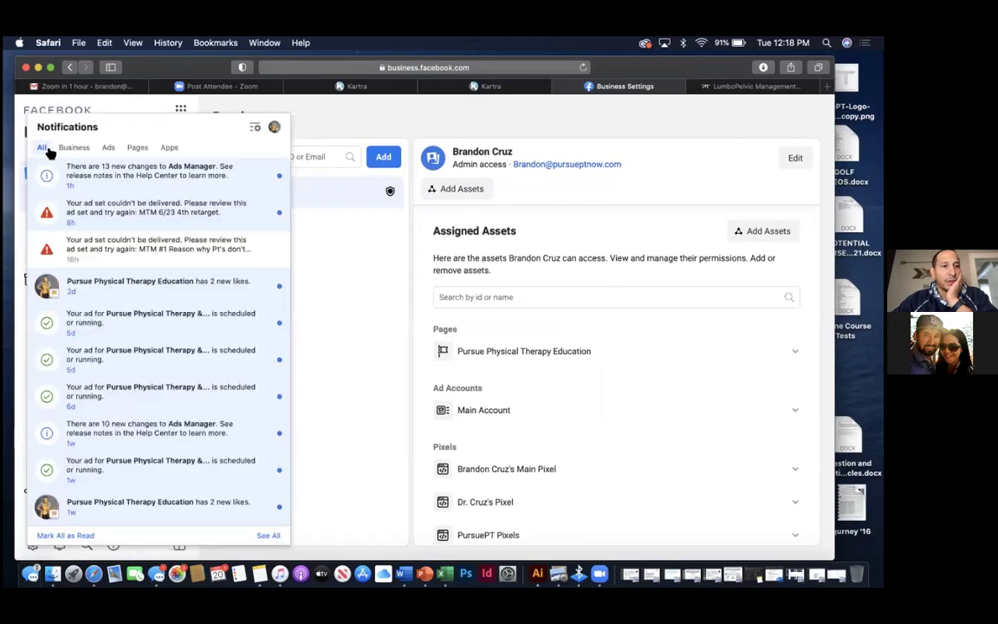
{"action": "left_click", "coordinate": [101, 218]}
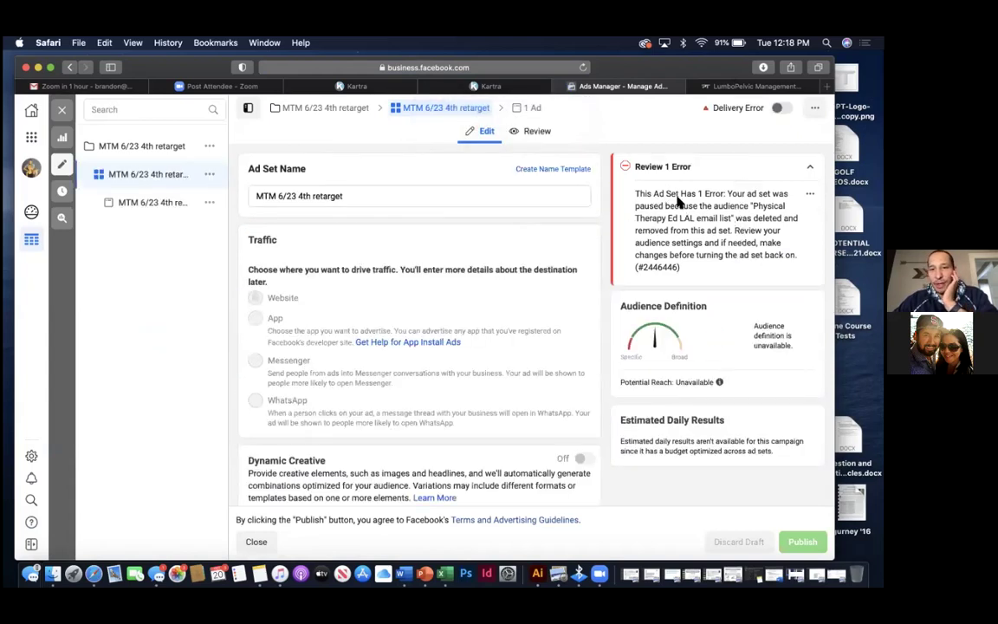
Read the MTM 6/23 4th retarget ad set's delivery error and check its schedule, custom audiences and parent campaign settings.
{"action": "left_click_drag", "start_coordinate": [701, 69], "coordinate": [650, 69]}
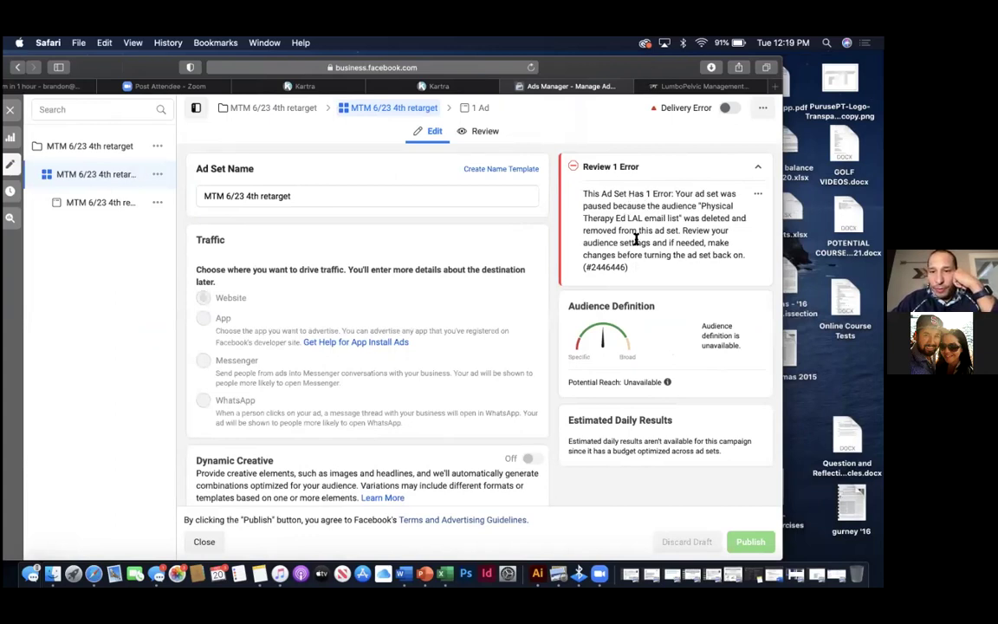
{"action": "scroll", "coordinate": [636, 237], "scroll_direction": "down", "scroll_amount": 2}
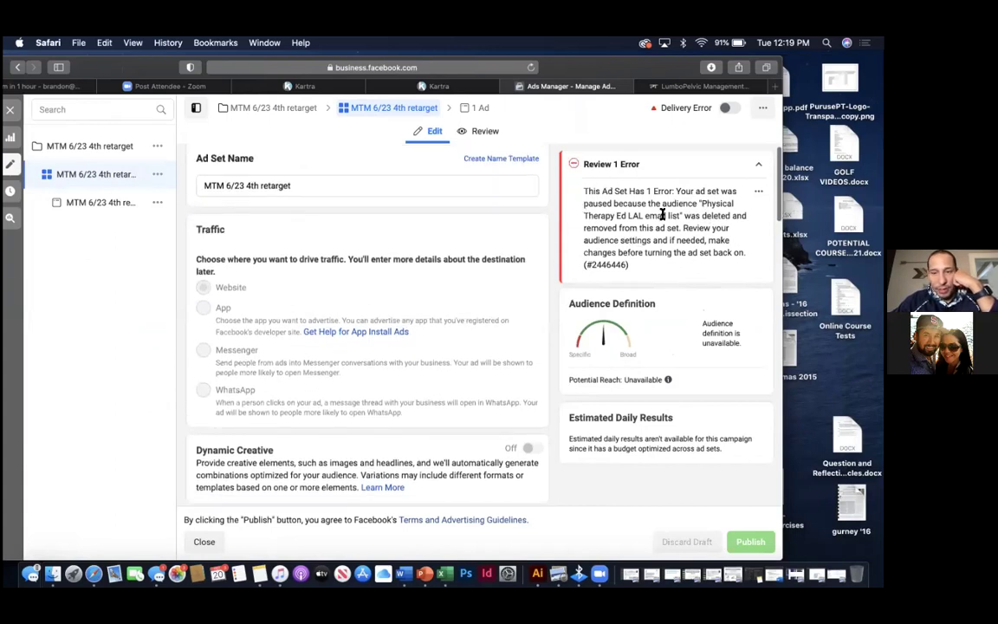
{"action": "left_click_drag", "start_coordinate": [665, 215], "coordinate": [600, 219]}
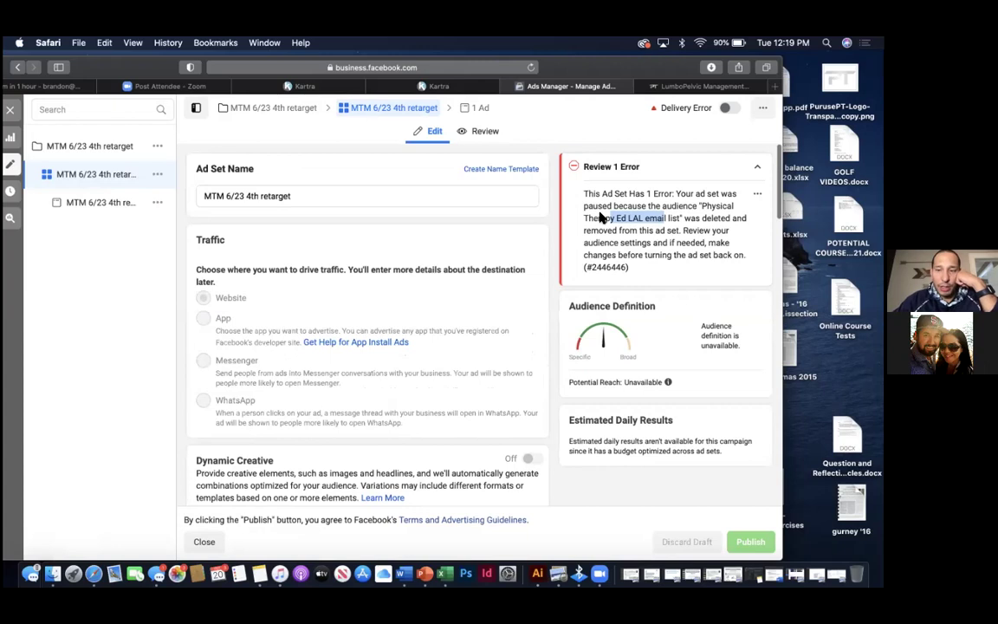
{"action": "scroll", "coordinate": [599, 215], "scroll_direction": "down", "scroll_amount": 3}
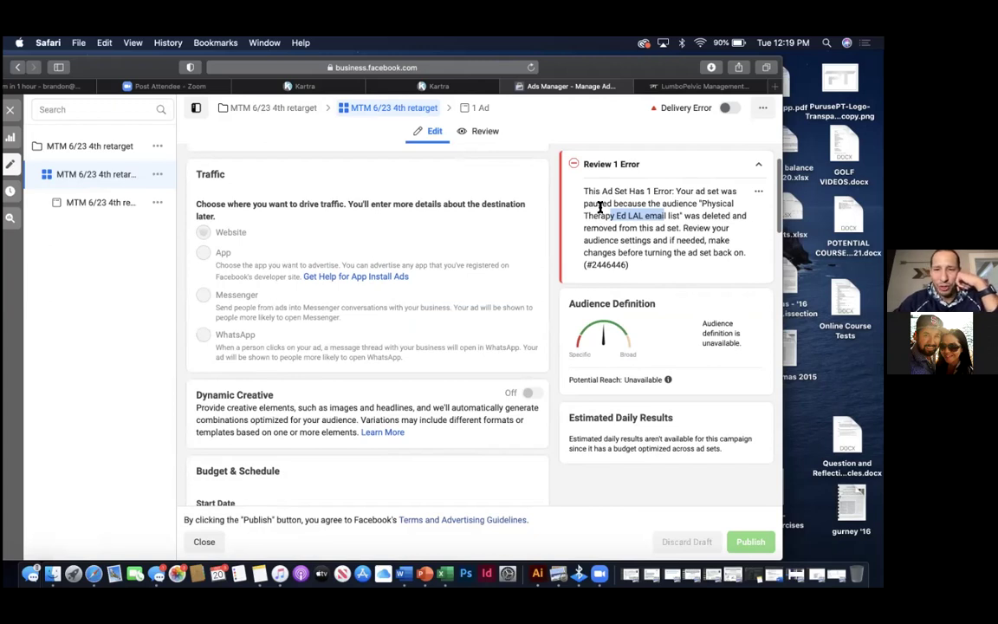
{"action": "scroll", "coordinate": [599, 208], "scroll_direction": "down", "scroll_amount": 10}
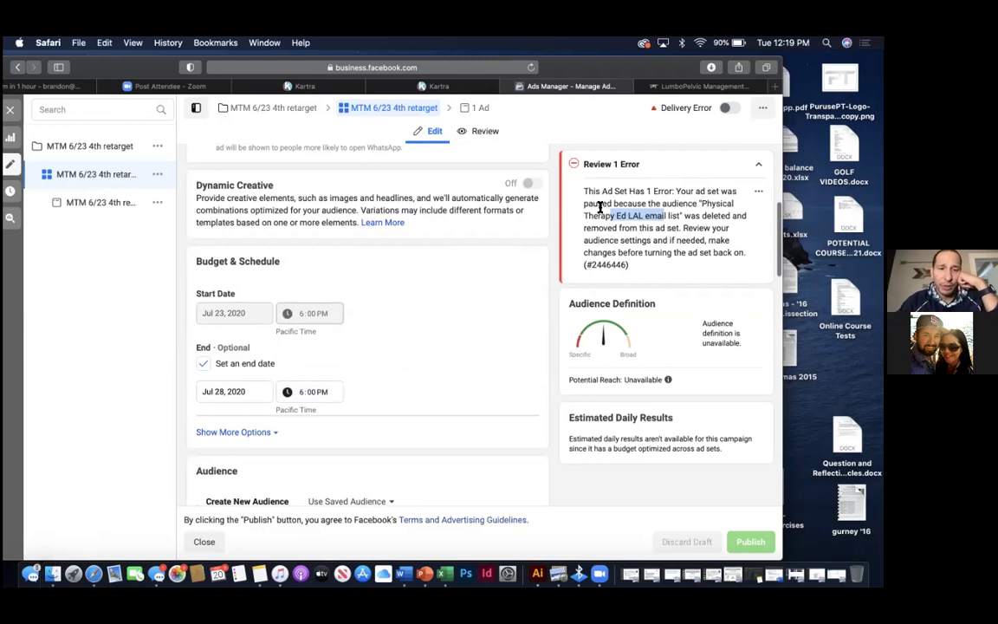
{"action": "scroll", "coordinate": [449, 242], "scroll_direction": "down", "scroll_amount": 3}
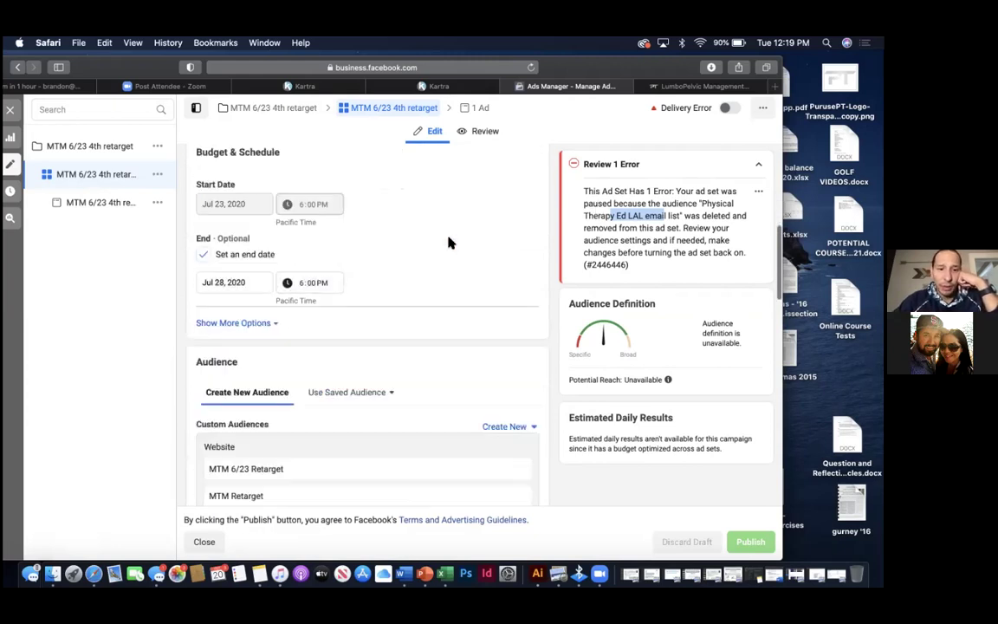
{"action": "scroll", "coordinate": [449, 243], "scroll_direction": "up", "scroll_amount": 10}
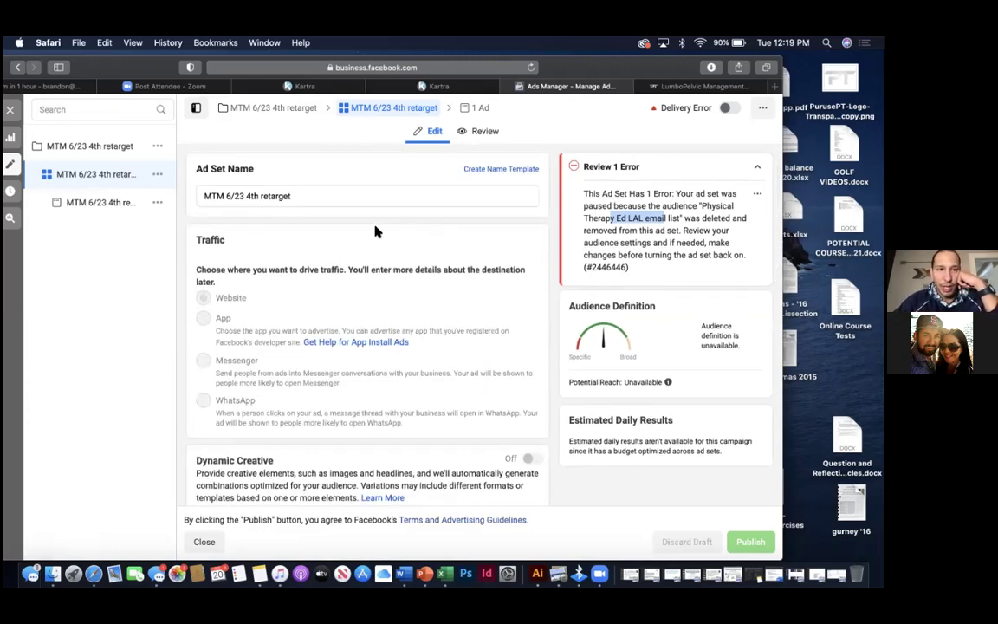
{"action": "left_click", "coordinate": [102, 147]}
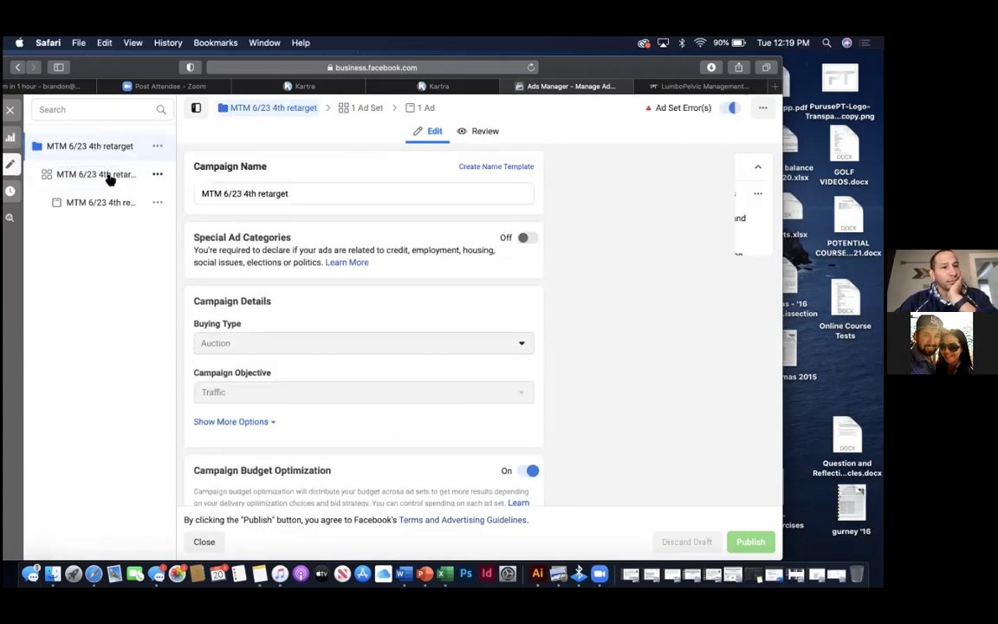
{"action": "left_click", "coordinate": [109, 178]}
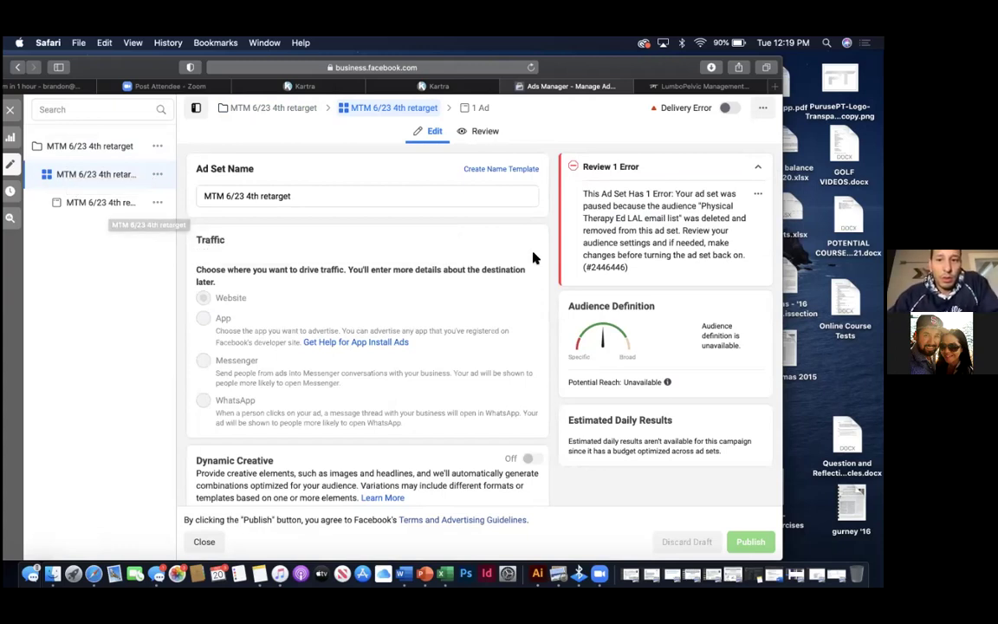
Go to the Audiences page and look through the main account's custom audiences and their sizes.
{"action": "left_click_drag", "start_coordinate": [124, 68], "coordinate": [145, 68]}
{"action": "left_click_drag", "start_coordinate": [123, 72], "coordinate": [169, 67]}
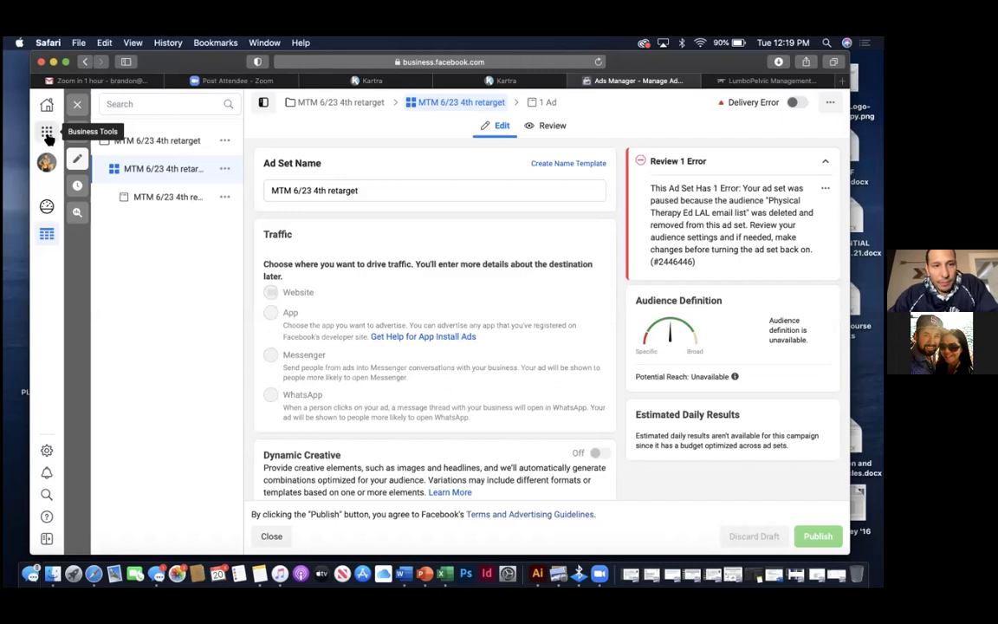
{"action": "left_click", "coordinate": [48, 136]}
{"action": "left_click", "coordinate": [111, 240]}
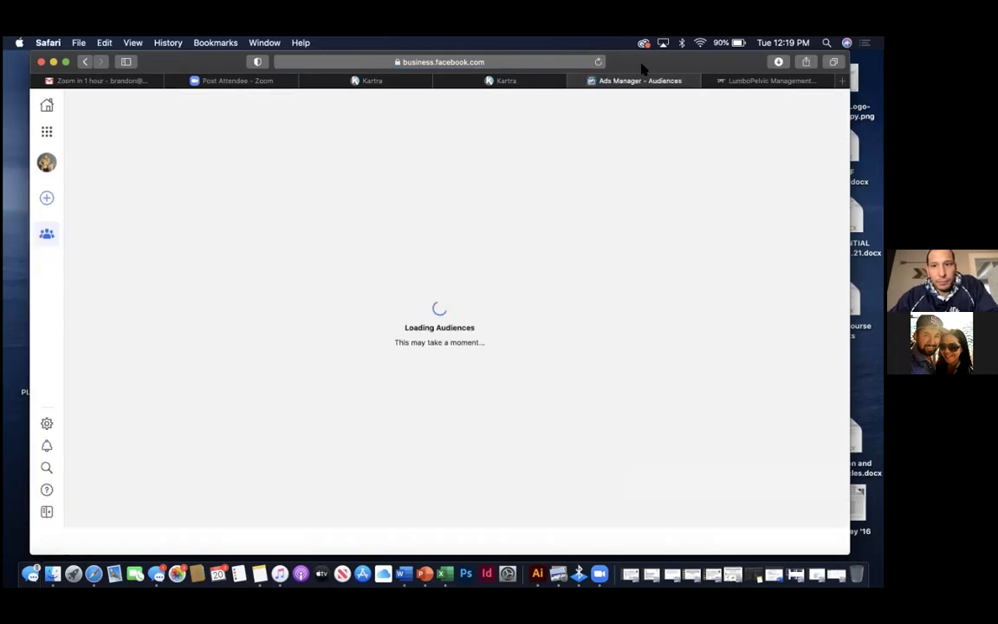
{"action": "left_click_drag", "start_coordinate": [643, 68], "coordinate": [626, 73]}
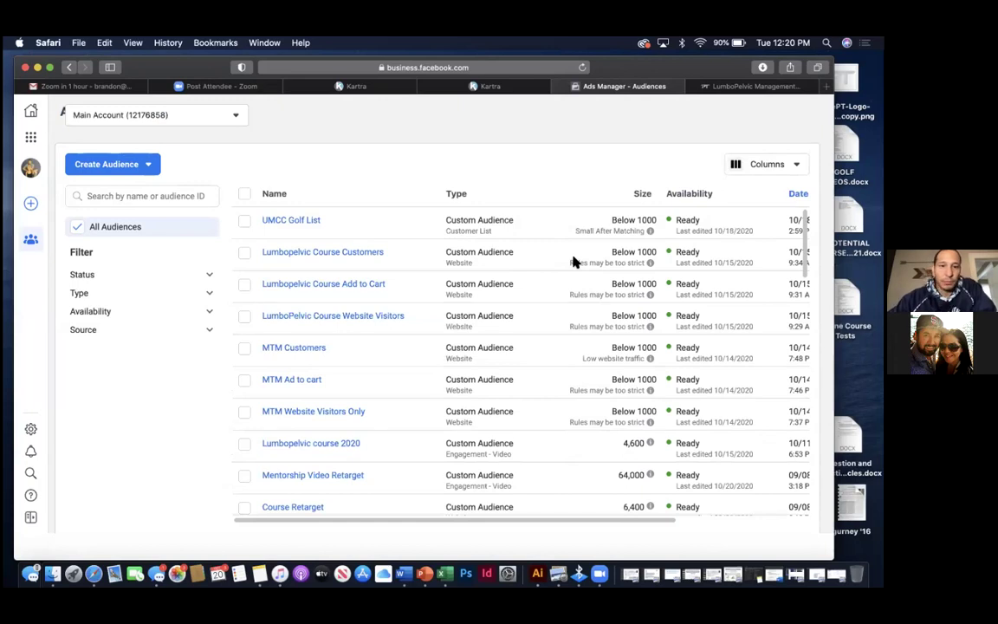
{"action": "scroll", "coordinate": [569, 367], "scroll_direction": "down", "scroll_amount": 2}
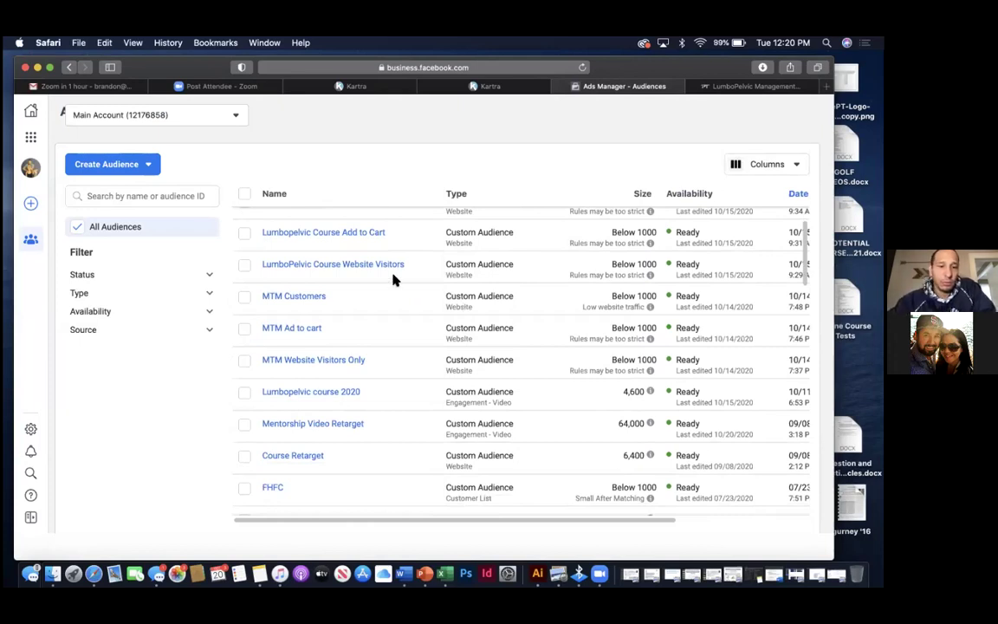
{"action": "scroll", "coordinate": [394, 279], "scroll_direction": "down", "scroll_amount": 1}
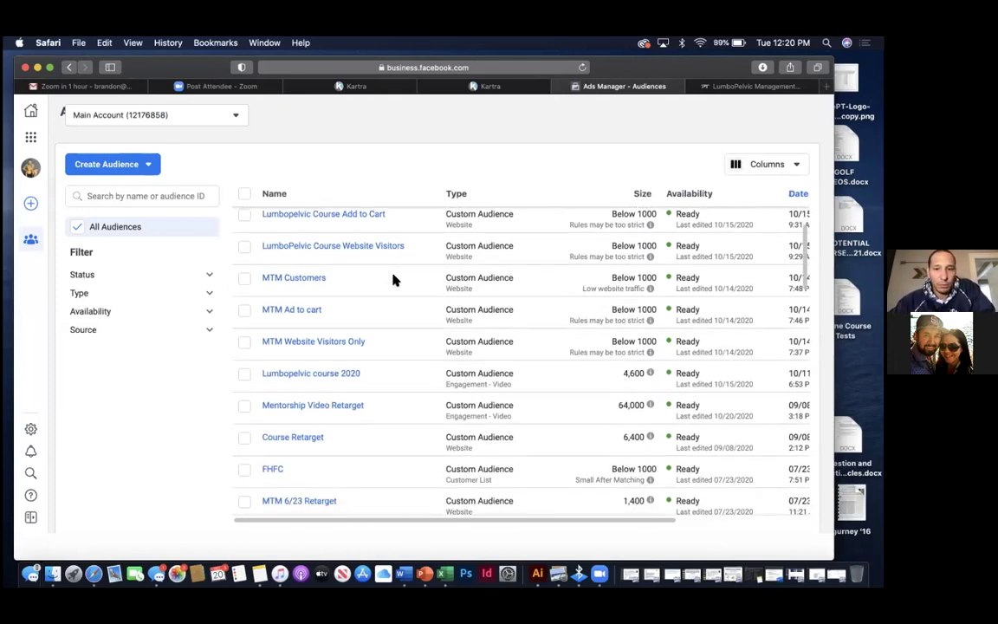
{"action": "scroll", "coordinate": [393, 279], "scroll_direction": "up", "scroll_amount": 3}
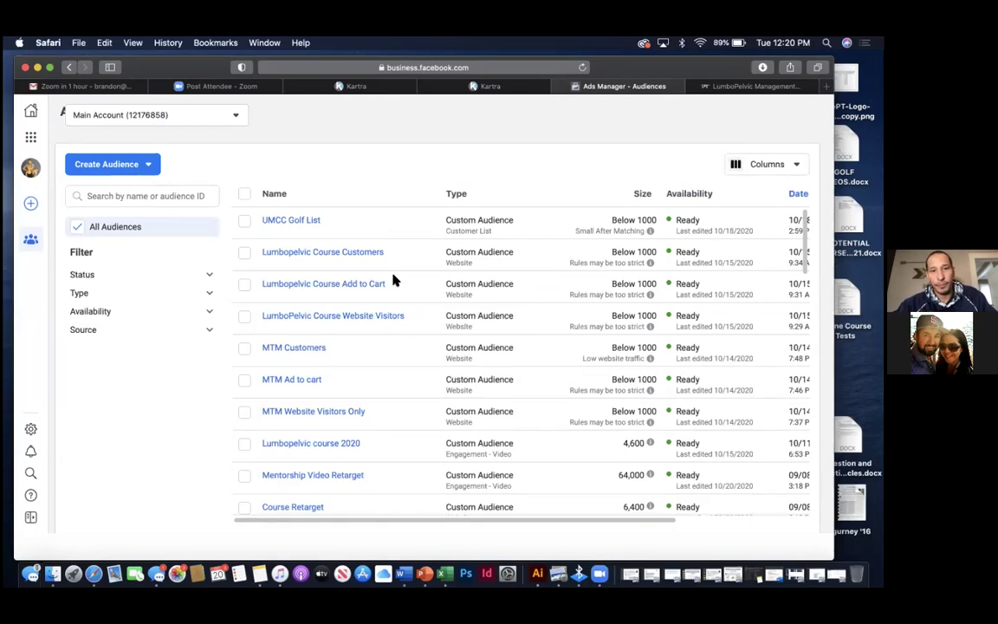
{"action": "scroll", "coordinate": [393, 279], "scroll_direction": "down", "scroll_amount": 1}
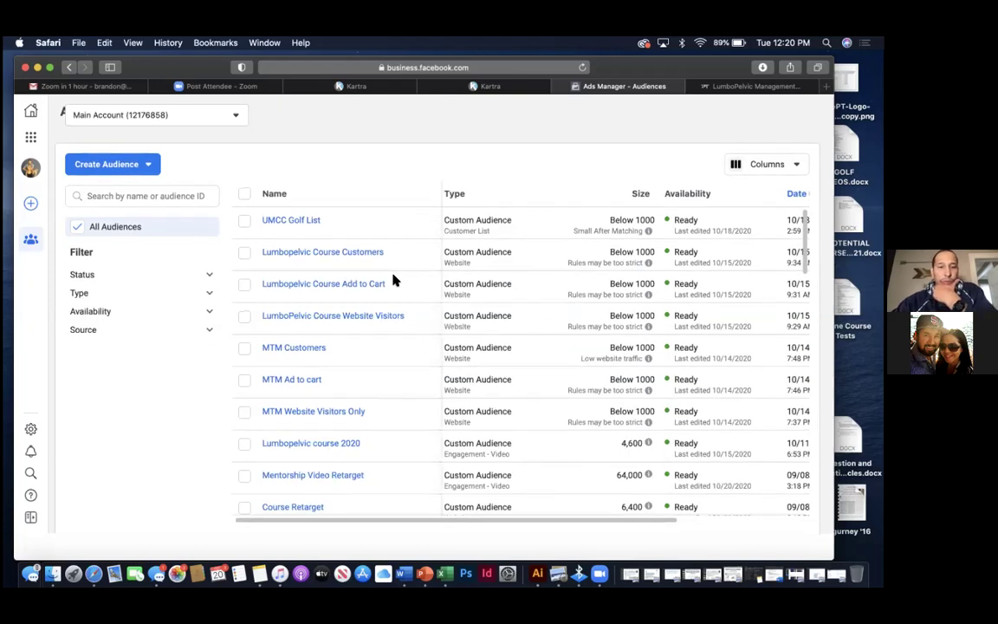
{"action": "scroll", "coordinate": [393, 279], "scroll_direction": "up", "scroll_amount": 1}
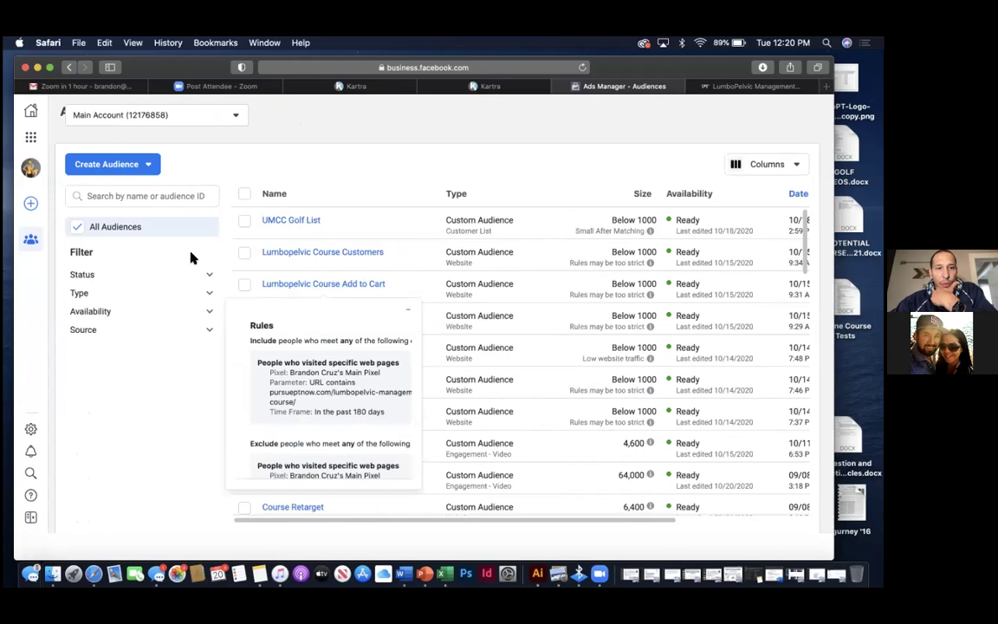
{"action": "left_click", "coordinate": [139, 174]}
{"action": "mouse_move", "coordinate": [144, 223]}
{"action": "left_click", "coordinate": [143, 222]}
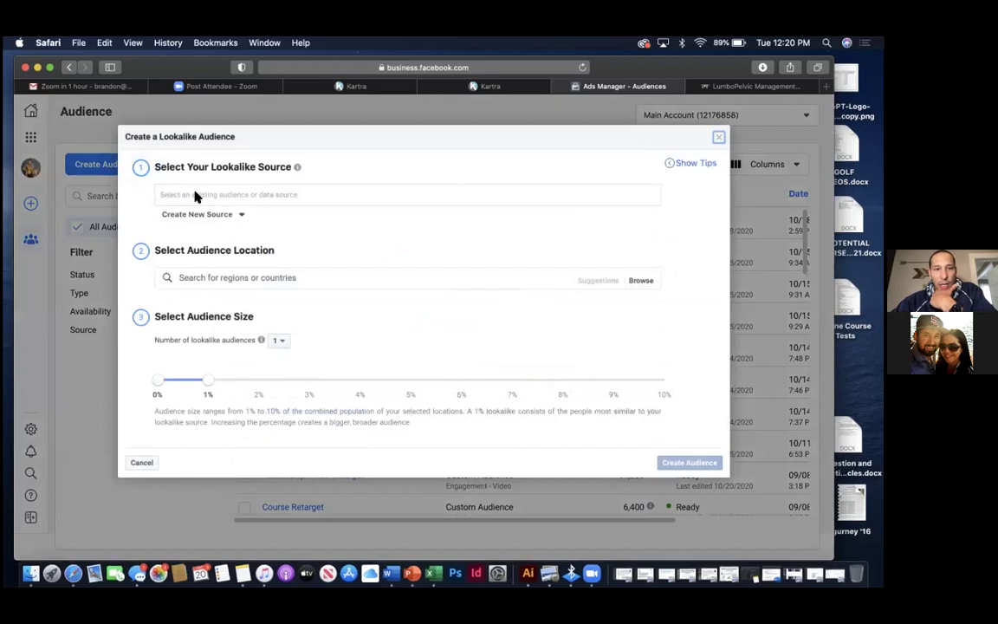
{"action": "left_click", "coordinate": [220, 194]}
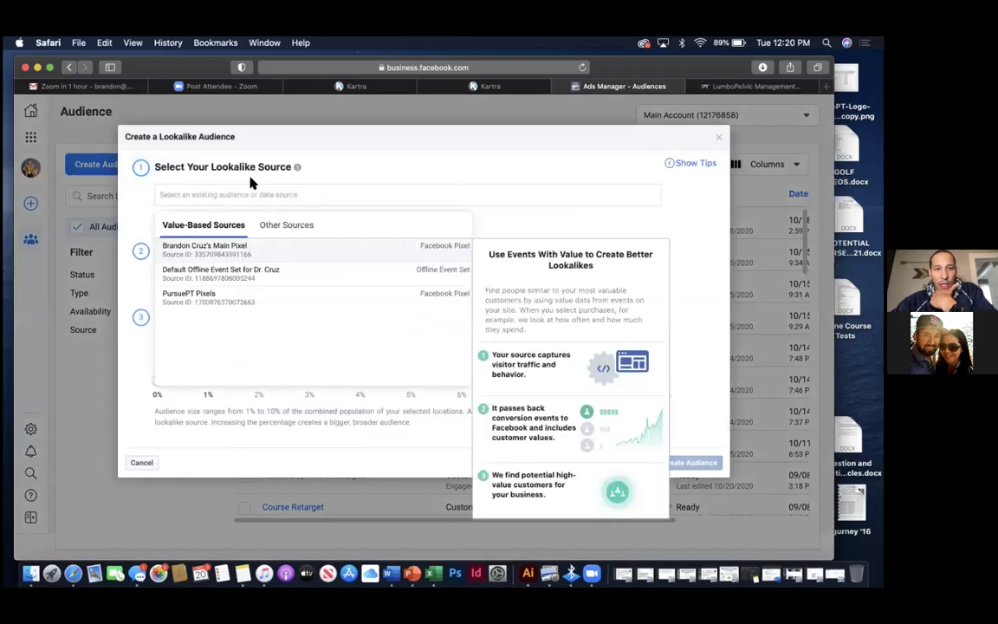
{"action": "left_click", "coordinate": [718, 137]}
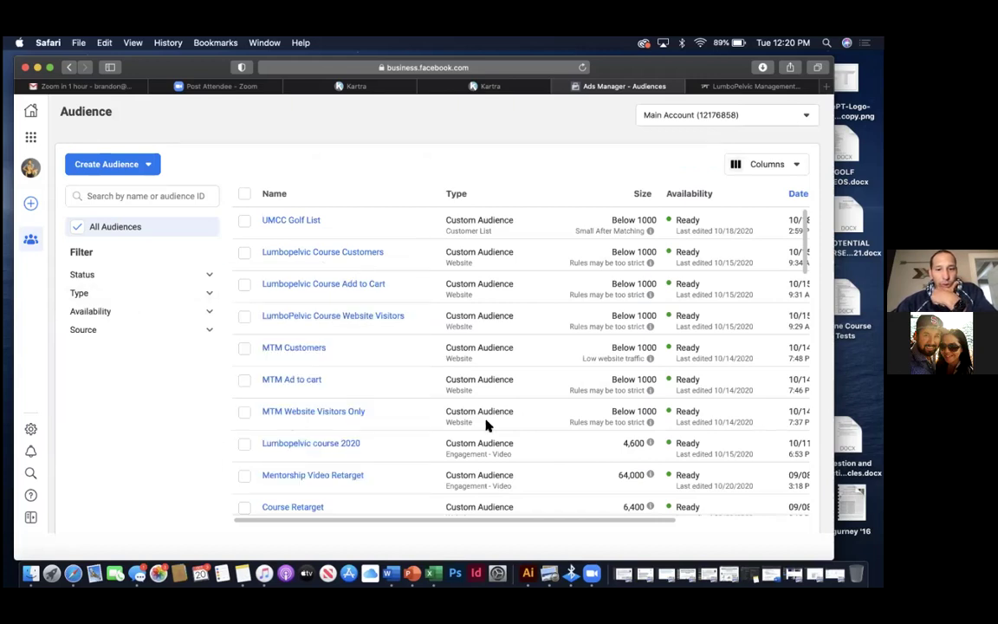
Select the Mentorship Video Retarget audience in the audience list.
{"action": "left_click", "coordinate": [246, 477]}
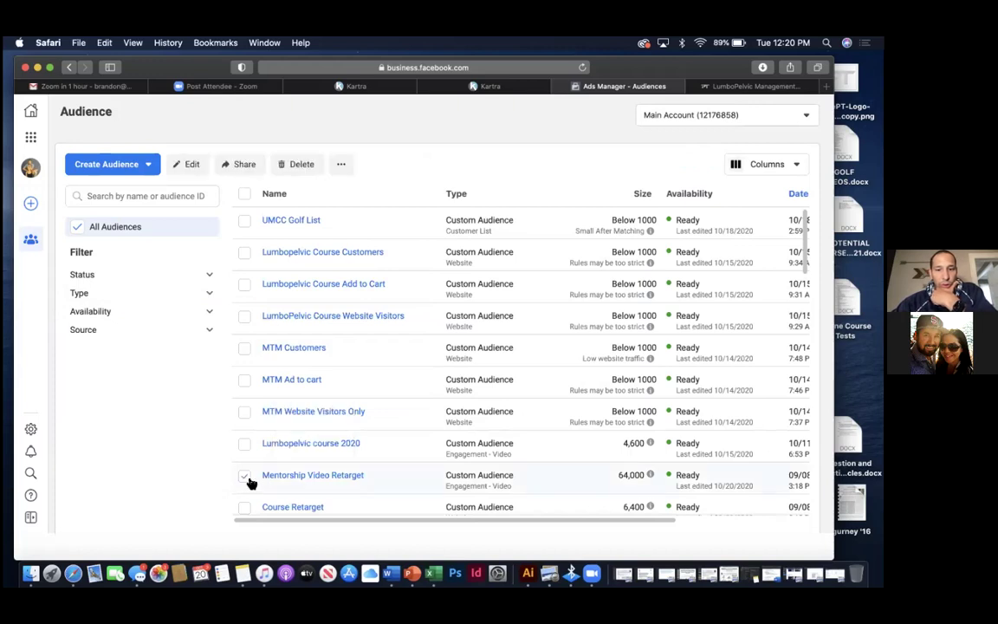
{"action": "scroll", "coordinate": [252, 483], "scroll_direction": "down", "scroll_amount": 5}
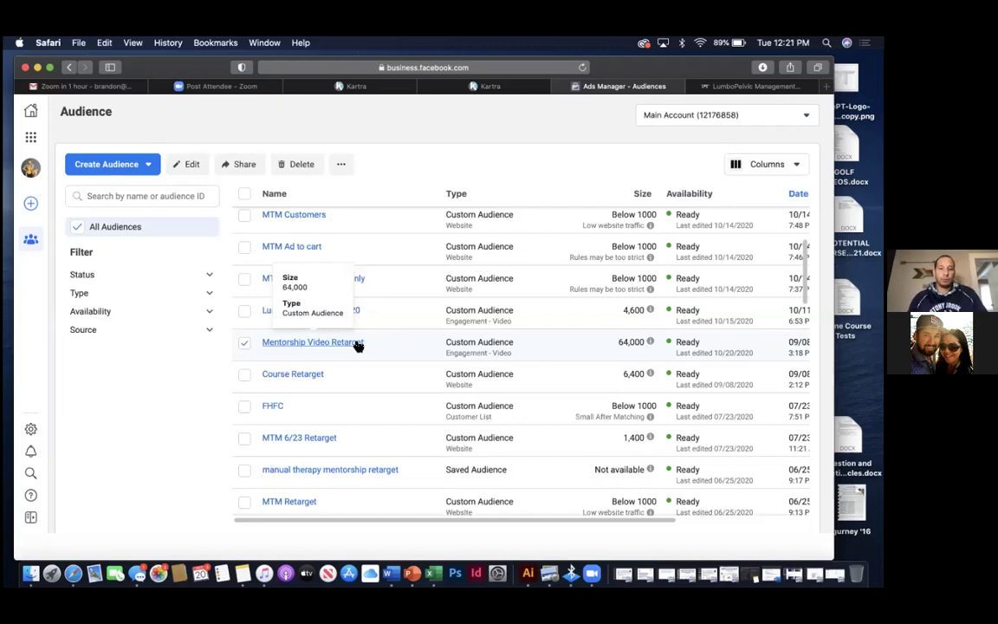
Go to pursueptnow.com, open the Virtual Mentorship and Membership page under Virtual Learning and check its full web address.
{"action": "left_click", "coordinate": [719, 87]}
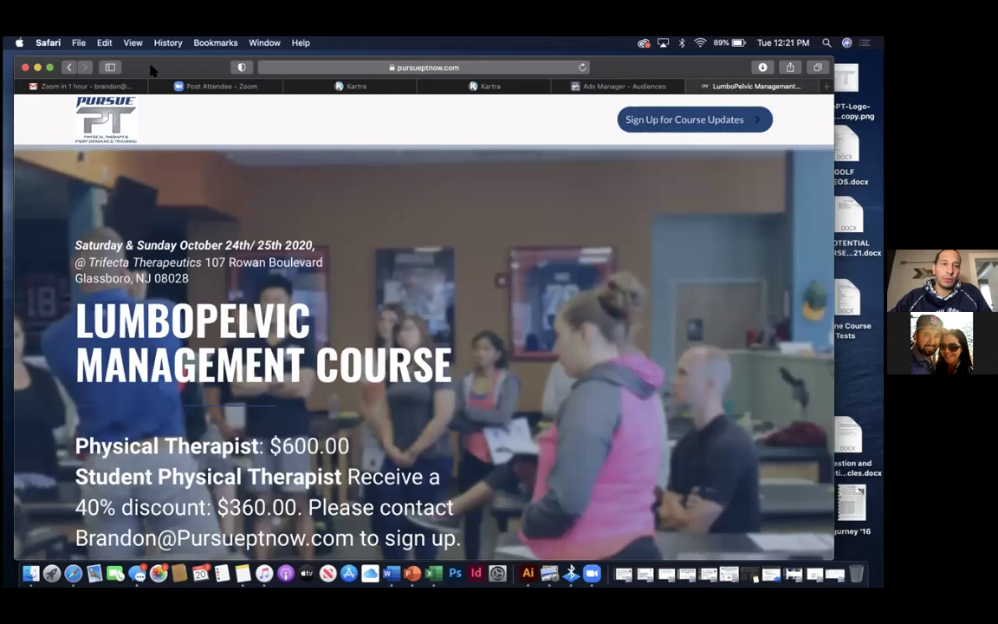
{"action": "left_click_drag", "start_coordinate": [173, 67], "coordinate": [170, 128]}
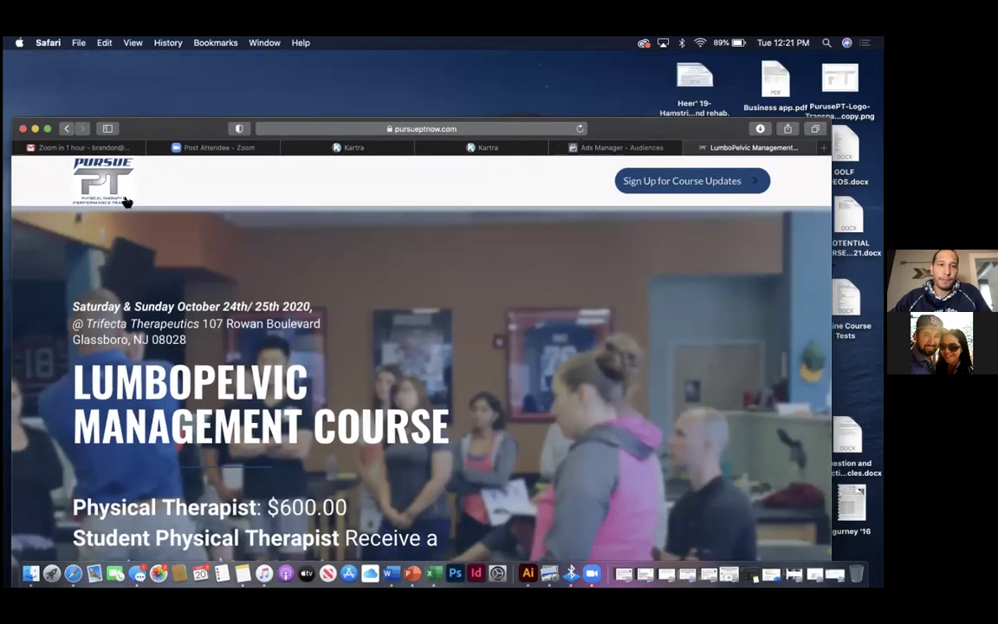
{"action": "left_click", "coordinate": [468, 129]}
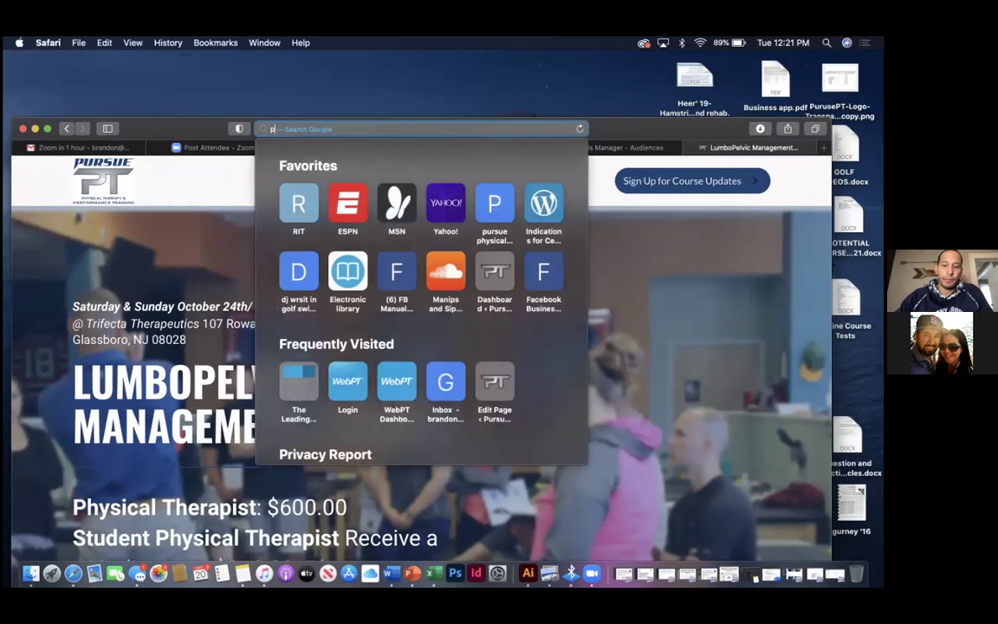
{"action": "type", "text": "pursueptnow.com"}
{"action": "key", "text": "Return"}
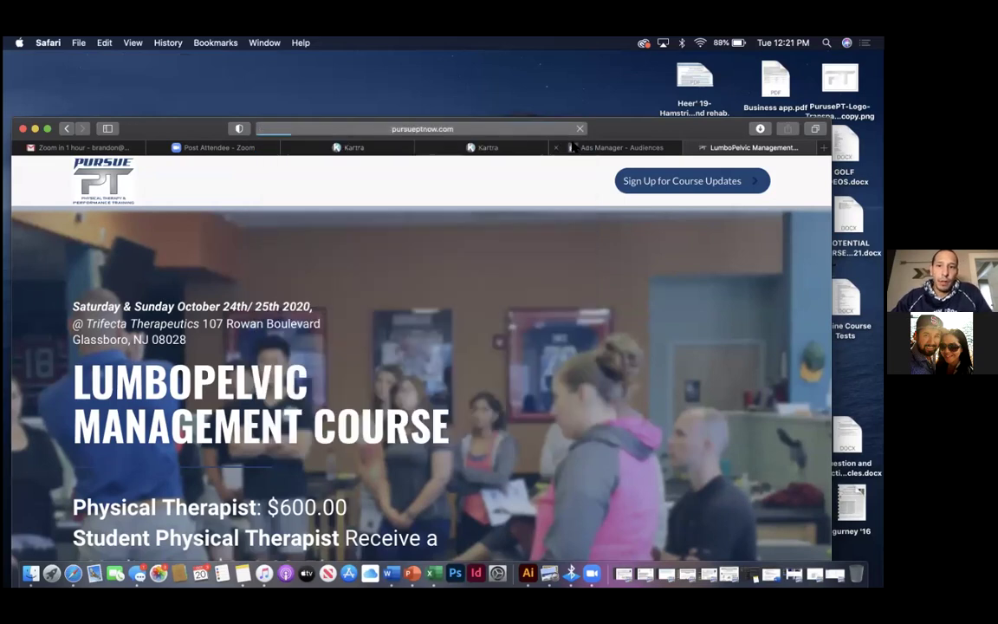
{"action": "left_click_drag", "start_coordinate": [612, 118], "coordinate": [598, 102]}
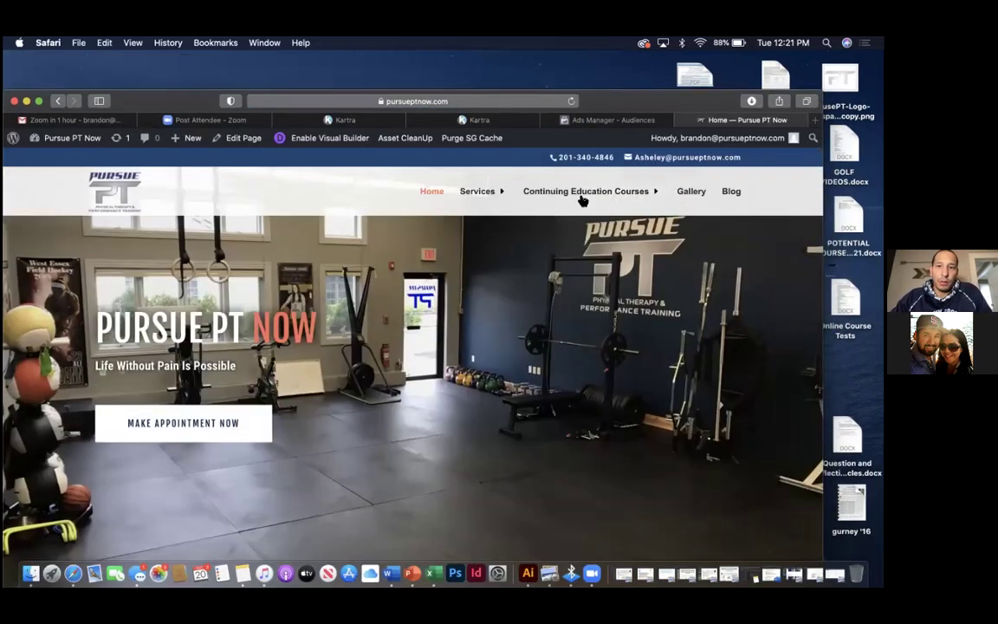
{"action": "mouse_move", "coordinate": [579, 200]}
{"action": "mouse_move", "coordinate": [572, 250]}
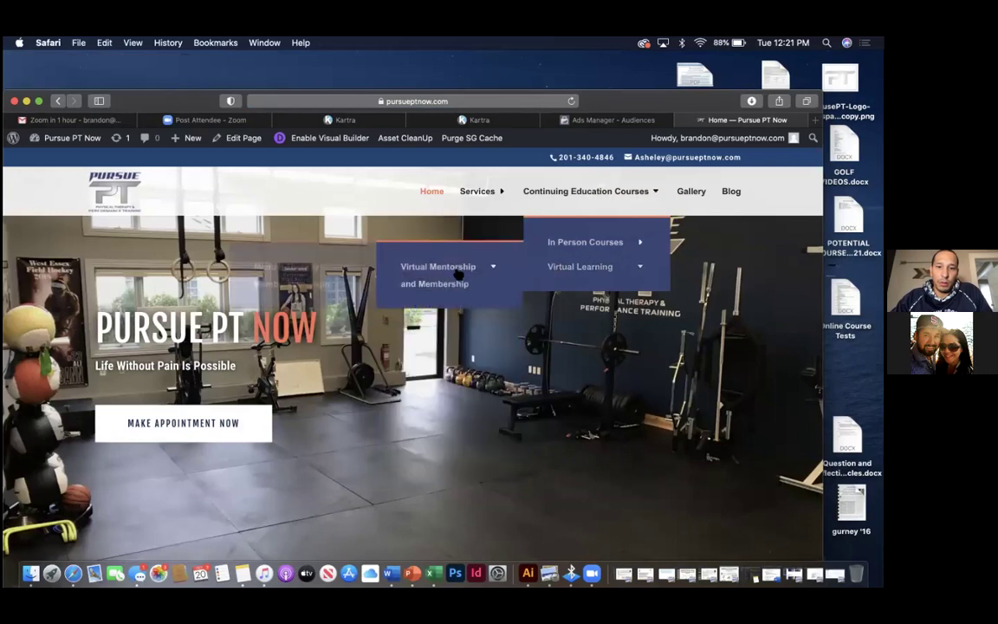
{"action": "left_click", "coordinate": [411, 286]}
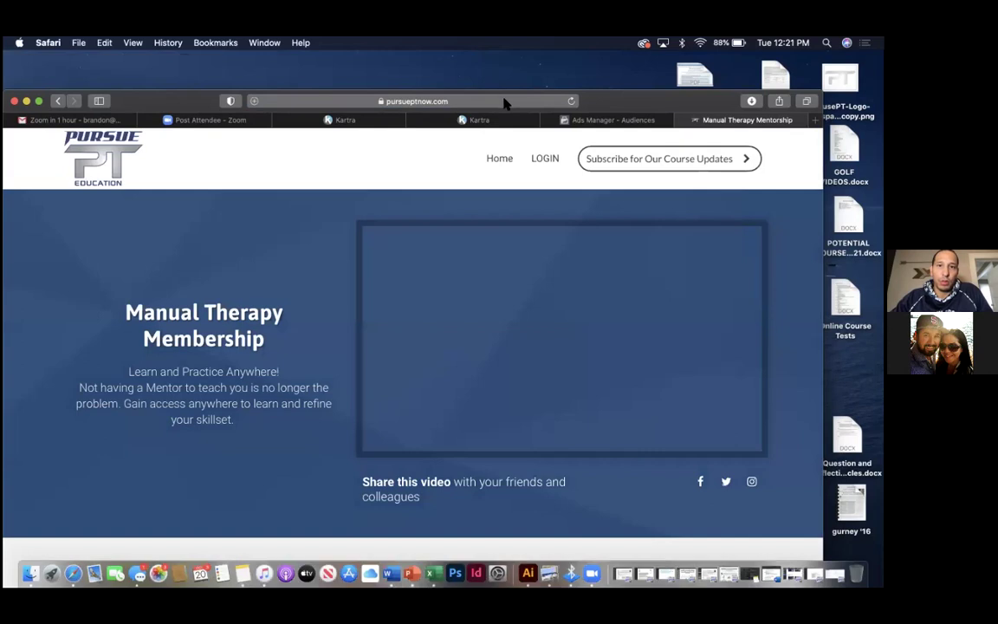
{"action": "left_click", "coordinate": [503, 102]}
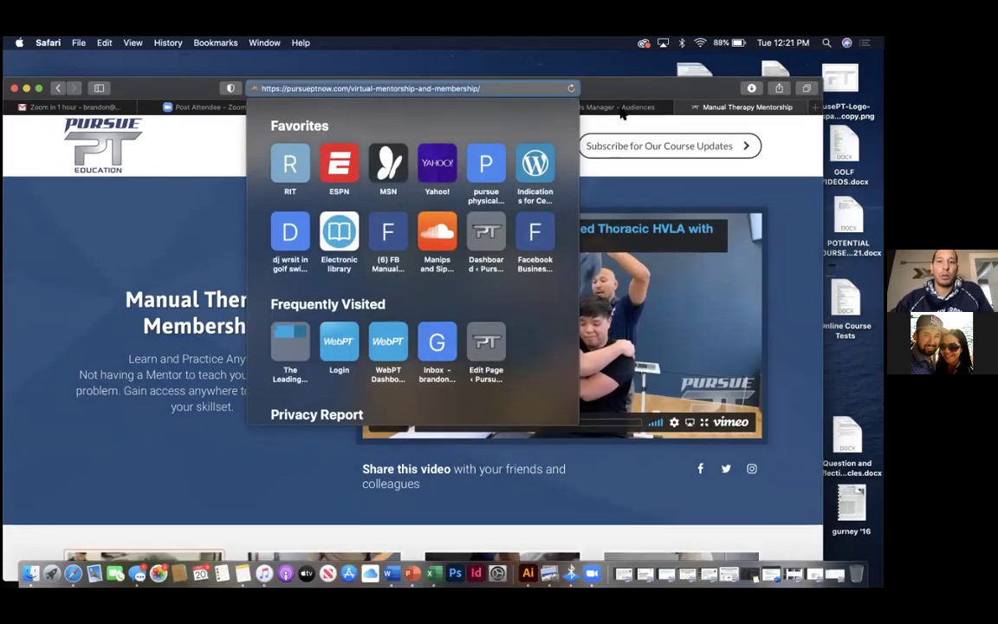
{"action": "key", "text": "Escape"}
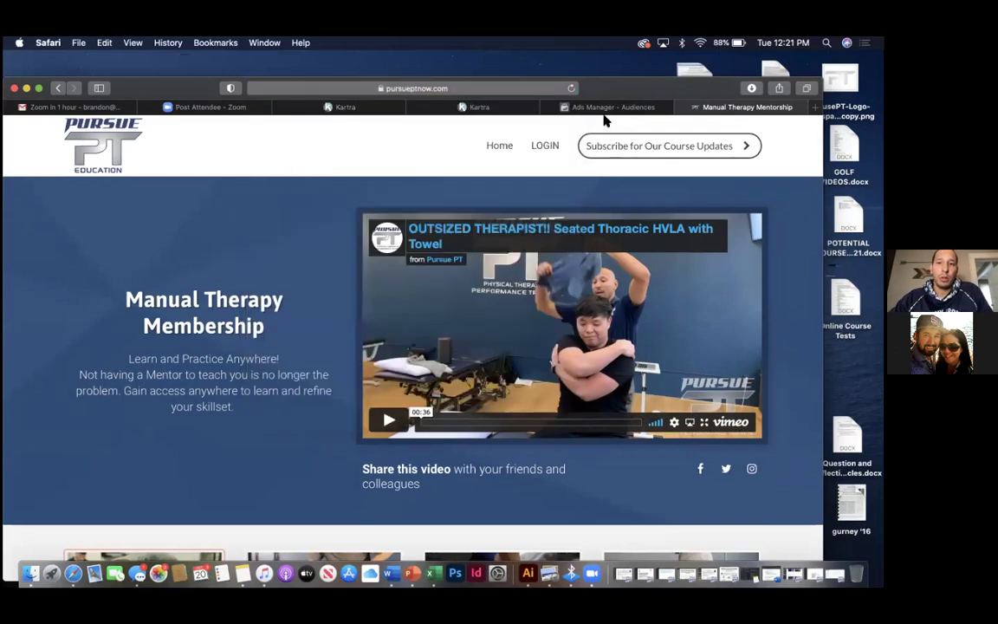
Return to the Audiences page, check the Mentorship Video Retarget audience's size and open the choices for creating an audience.
{"action": "left_click", "coordinate": [345, 106]}
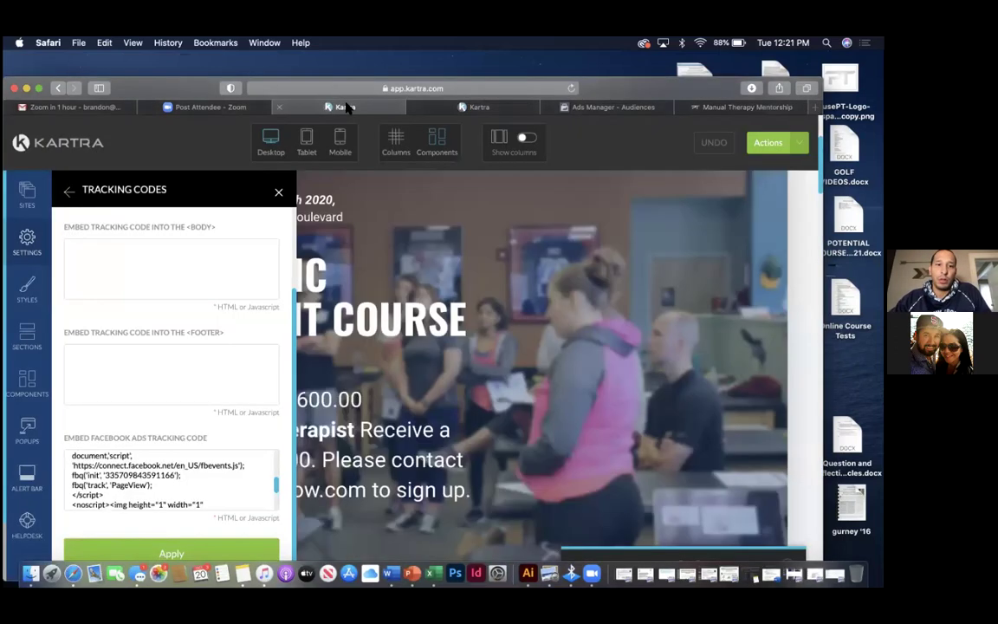
{"action": "left_click", "coordinate": [593, 105]}
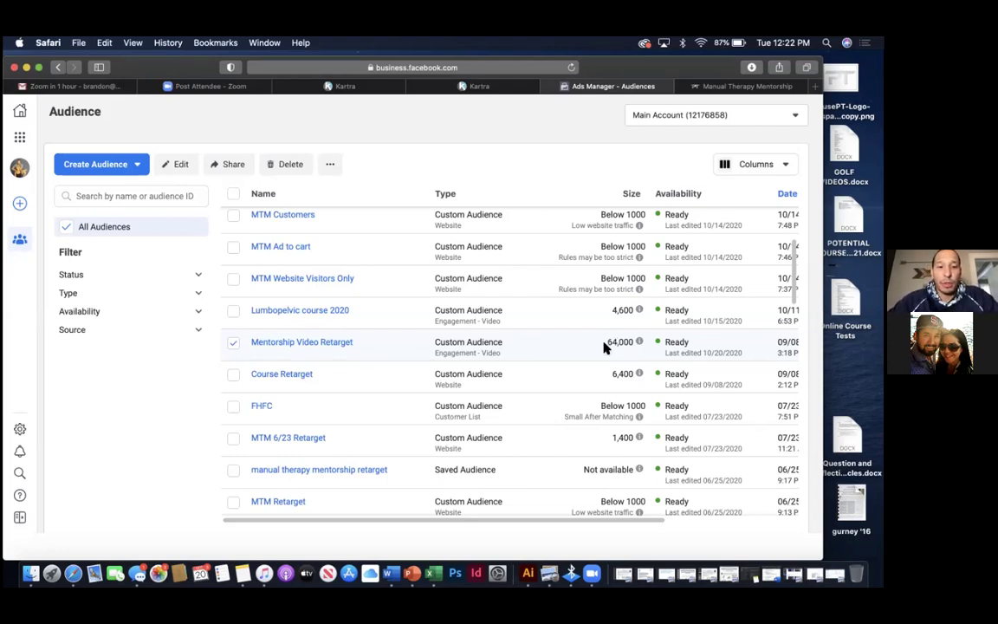
{"action": "mouse_move", "coordinate": [607, 343]}
{"action": "left_mouse_down"}
{"action": "mouse_move", "coordinate": [619, 345]}
{"action": "mouse_move", "coordinate": [610, 346]}
{"action": "left_mouse_up"}
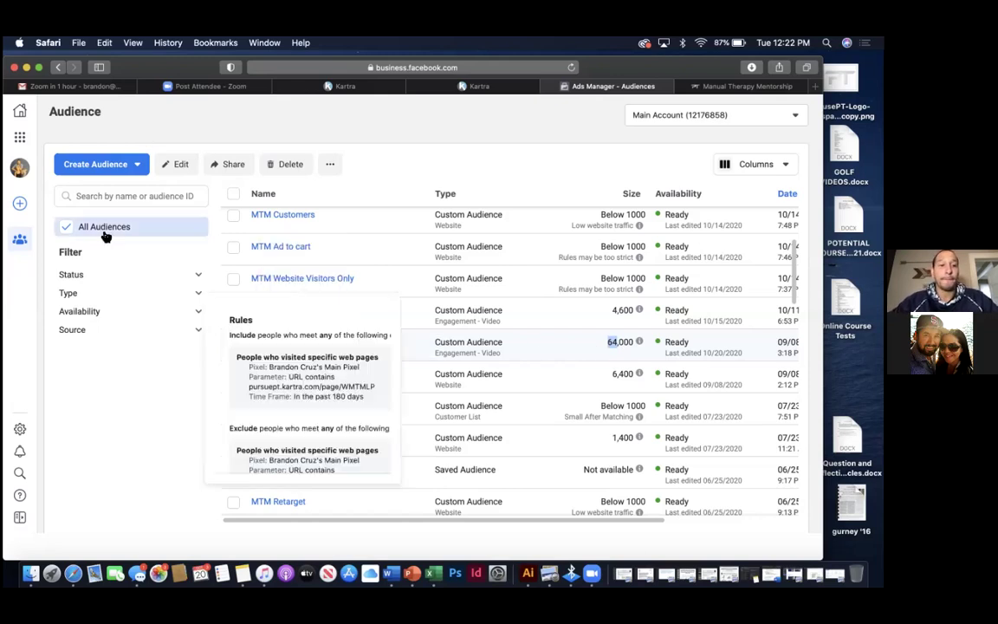
{"action": "left_click", "coordinate": [91, 168]}
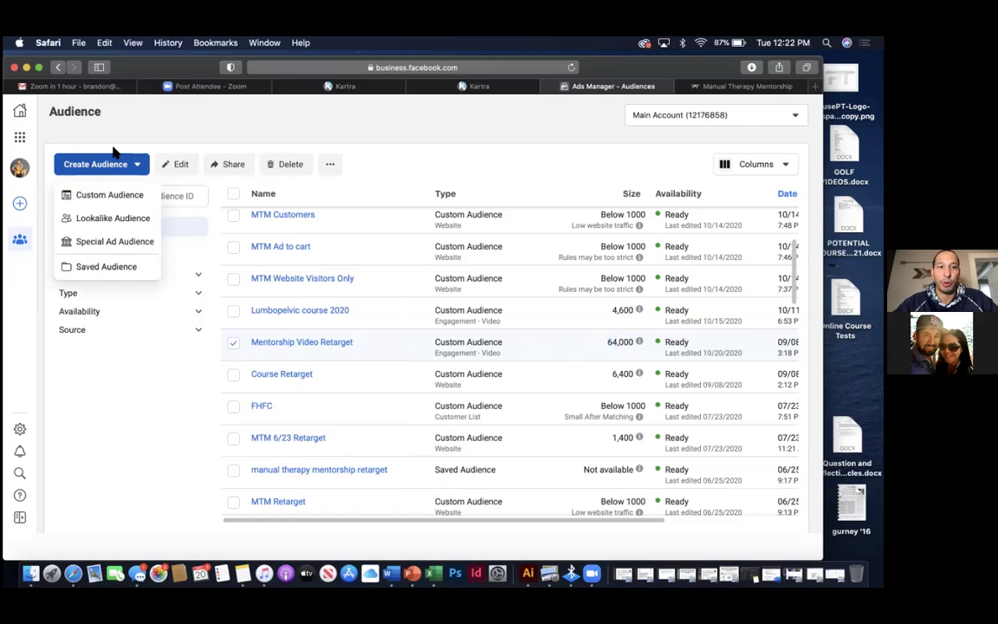
Check the Manual Therapy Membership page and the Facebook ads tracking code of the course page in Kartra.
{"action": "left_click", "coordinate": [702, 86]}
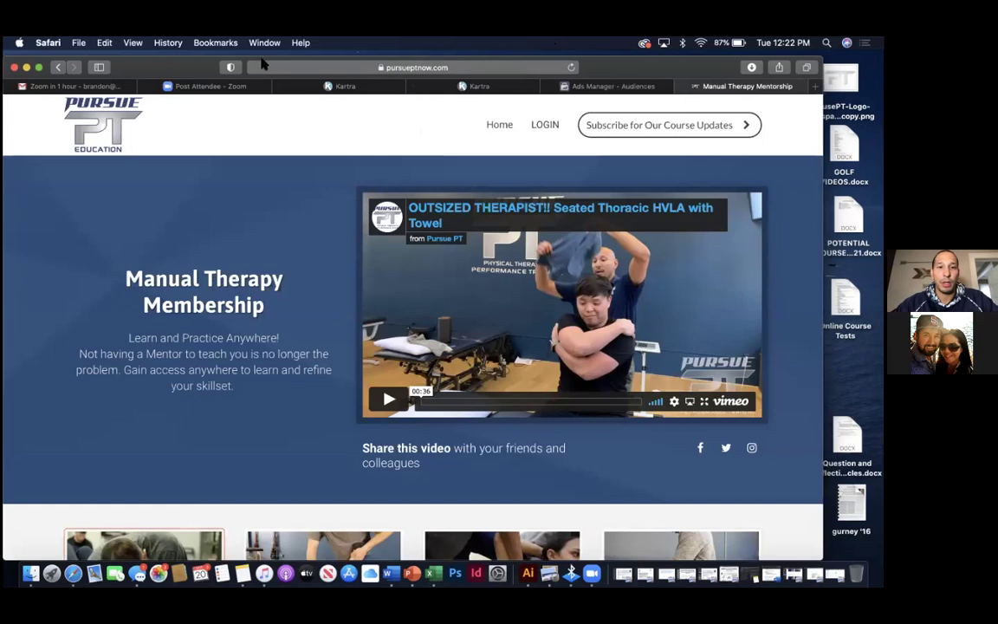
{"action": "left_click", "coordinate": [477, 86]}
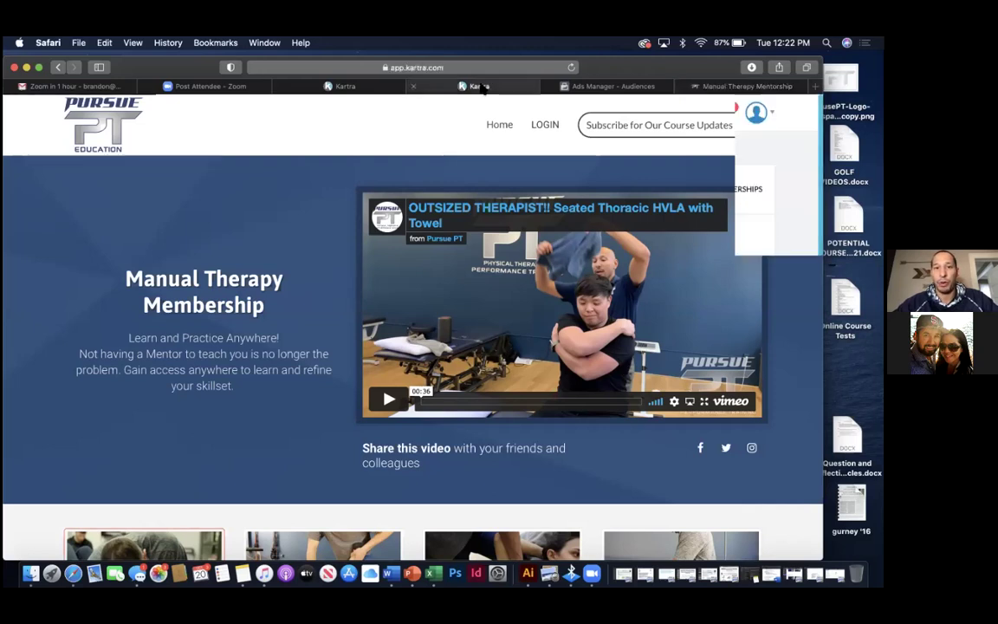
{"action": "left_click", "coordinate": [346, 86]}
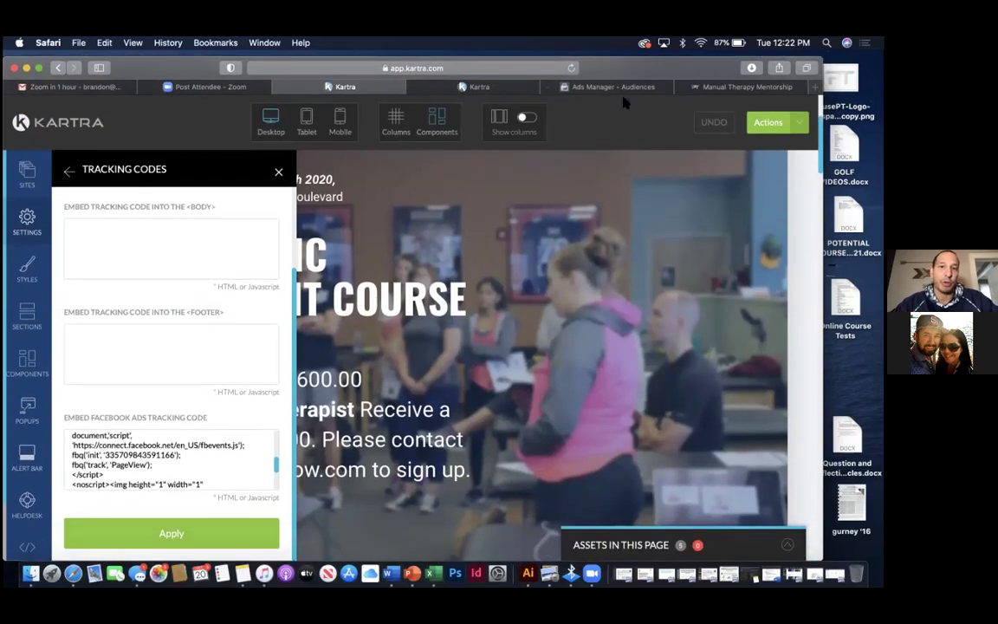
Look through the main account's audience list again, from UMCC Golf List down to manual therapy mentorship retarget.
{"action": "left_click", "coordinate": [613, 88]}
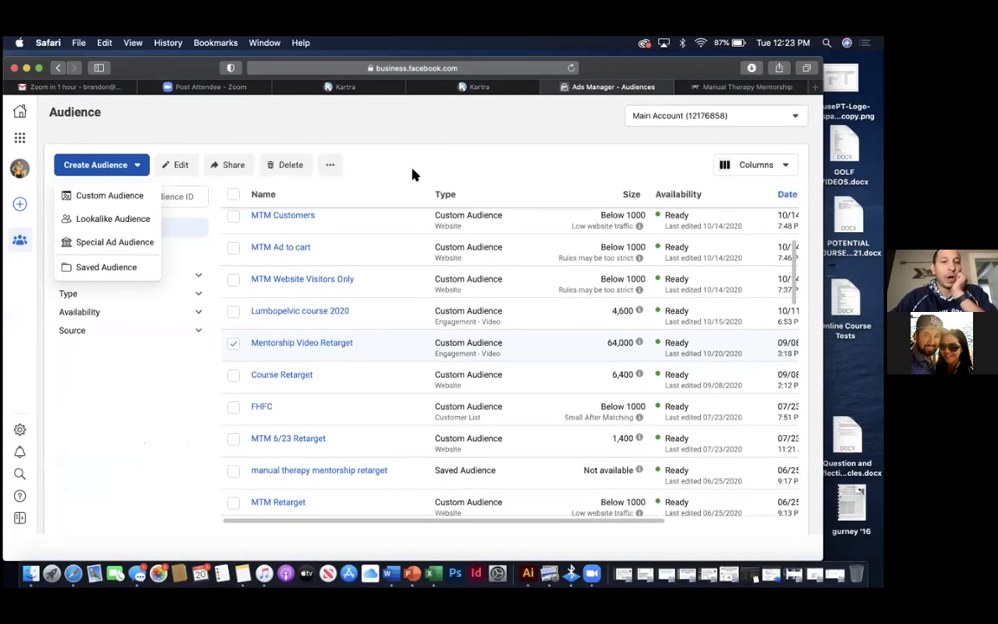
{"action": "scroll", "coordinate": [401, 269], "scroll_direction": "up", "scroll_amount": 4}
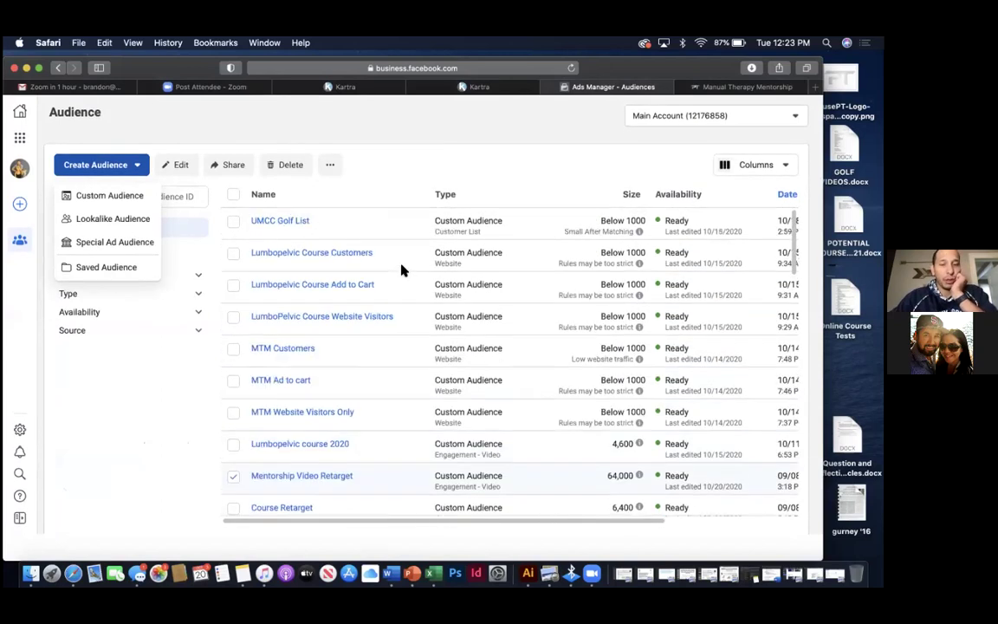
{"action": "scroll", "coordinate": [401, 270], "scroll_direction": "down", "scroll_amount": 3}
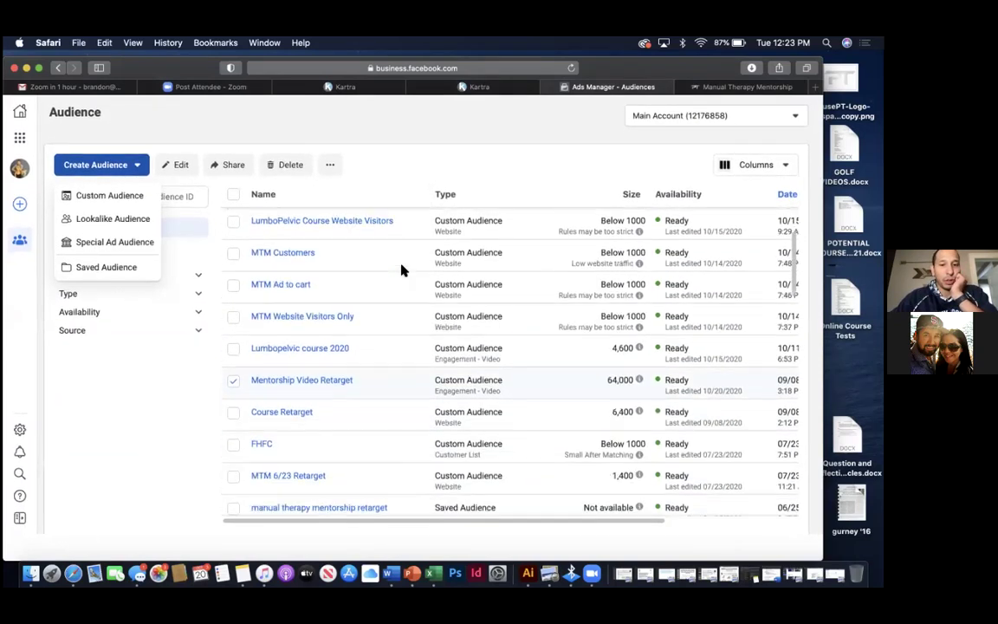
{"action": "scroll", "coordinate": [401, 270], "scroll_direction": "down", "scroll_amount": 1}
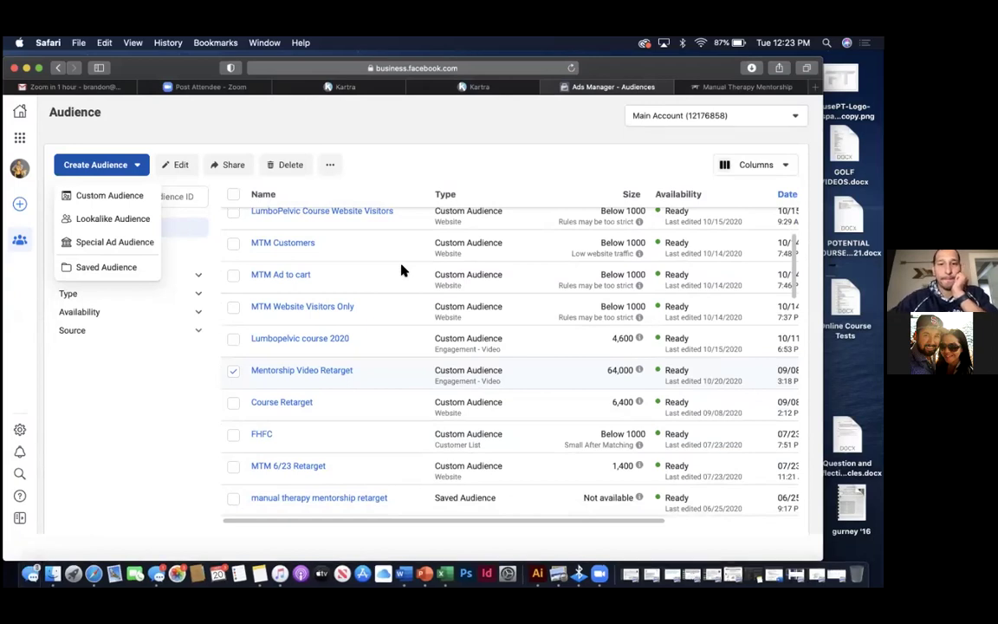
{"action": "left_click_drag", "start_coordinate": [676, 76], "coordinate": [656, 114]}
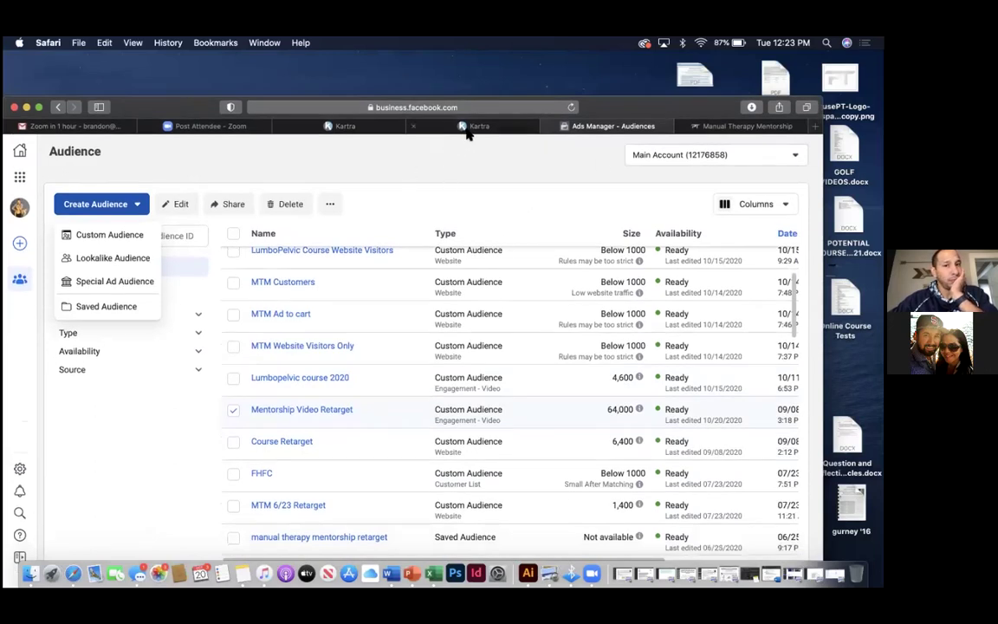
Switch to the Kartra dashboard and open the contact lists under My Communications.
{"action": "mouse_move", "coordinate": [472, 129]}
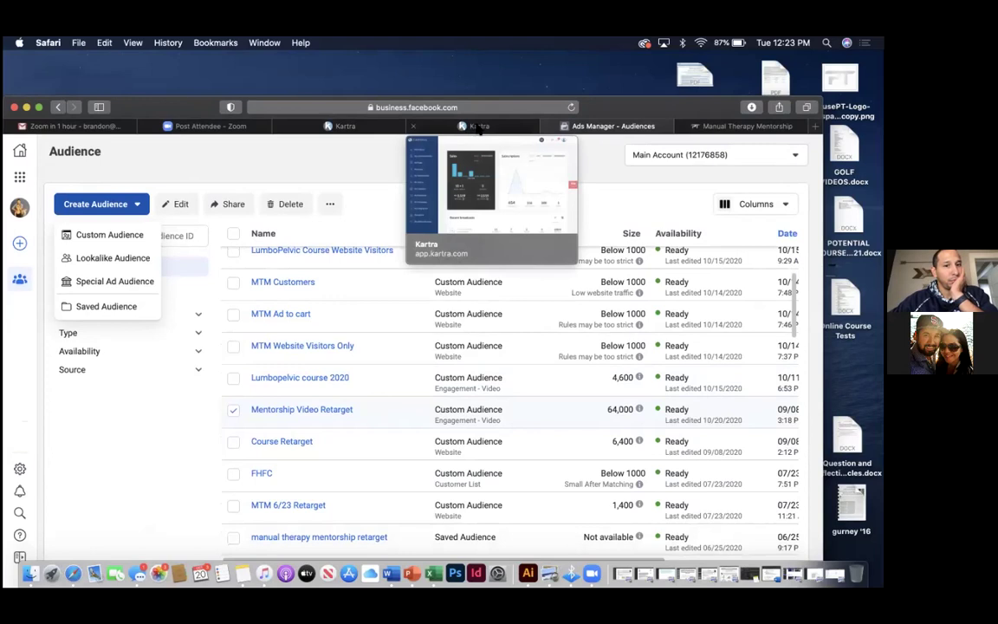
{"action": "left_click", "coordinate": [479, 127]}
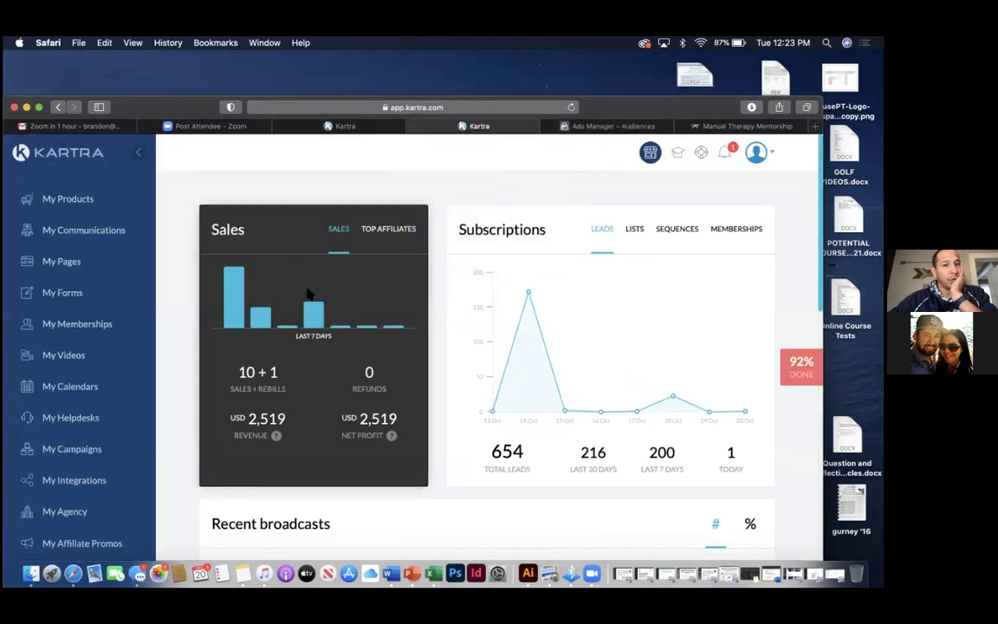
{"action": "scroll", "coordinate": [91, 236], "scroll_direction": "up", "scroll_amount": 1}
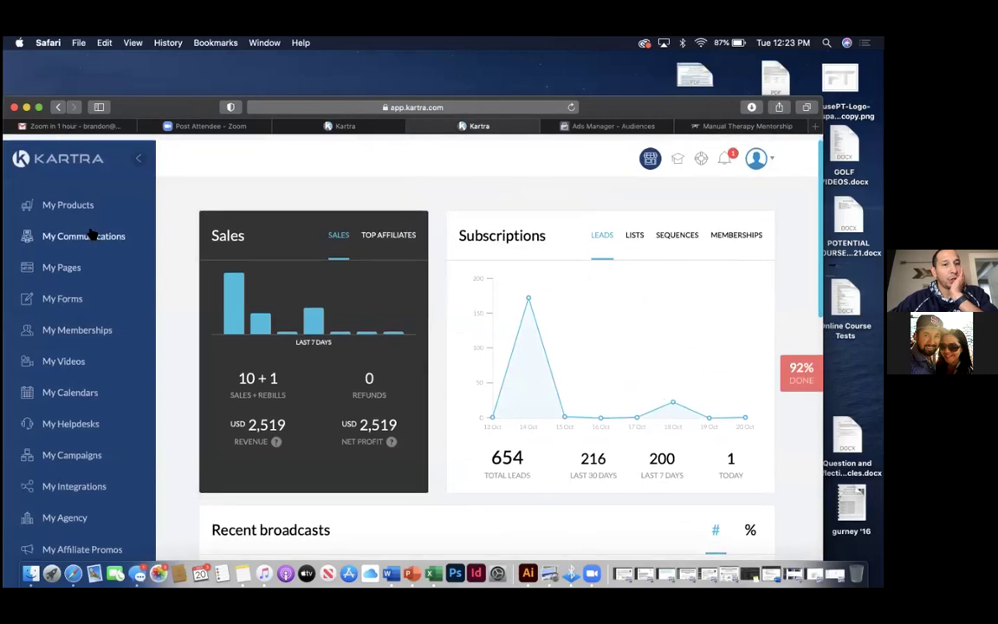
{"action": "left_click", "coordinate": [69, 262]}
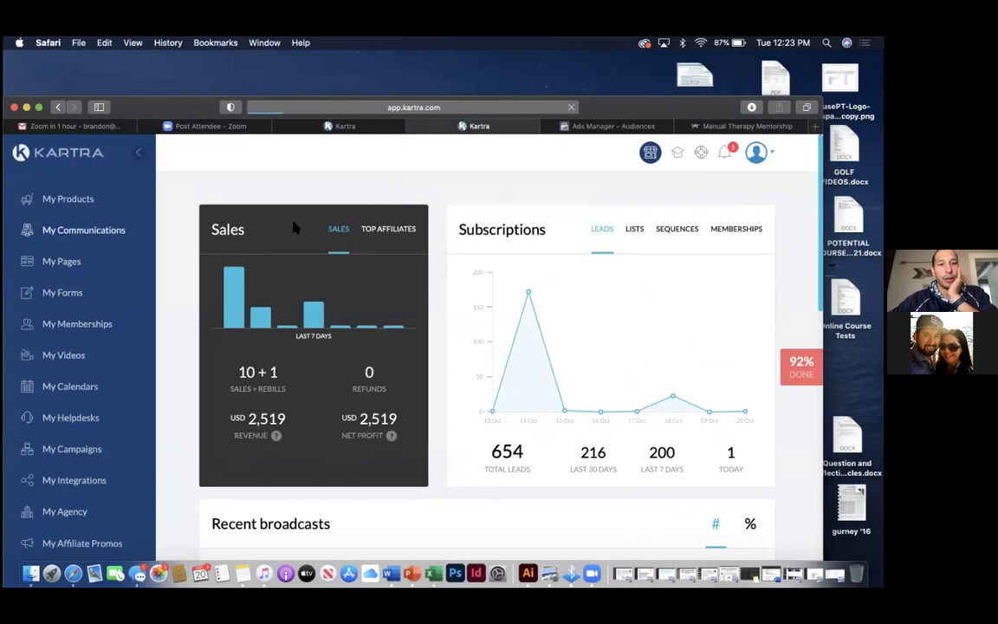
{"action": "mouse_move", "coordinate": [357, 152]}
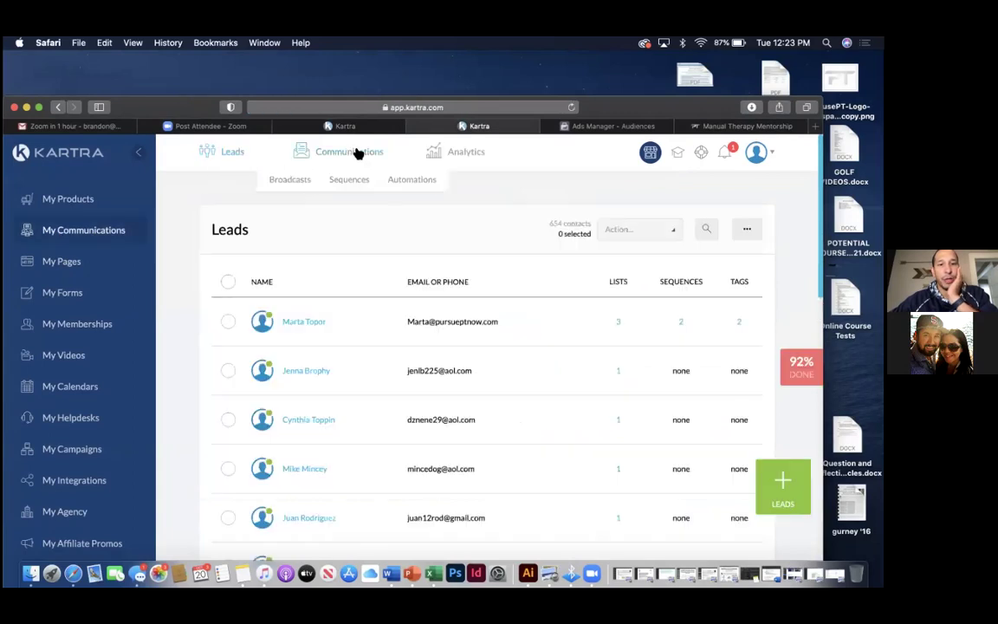
{"action": "mouse_move", "coordinate": [253, 147]}
{"action": "left_click", "coordinate": [258, 179]}
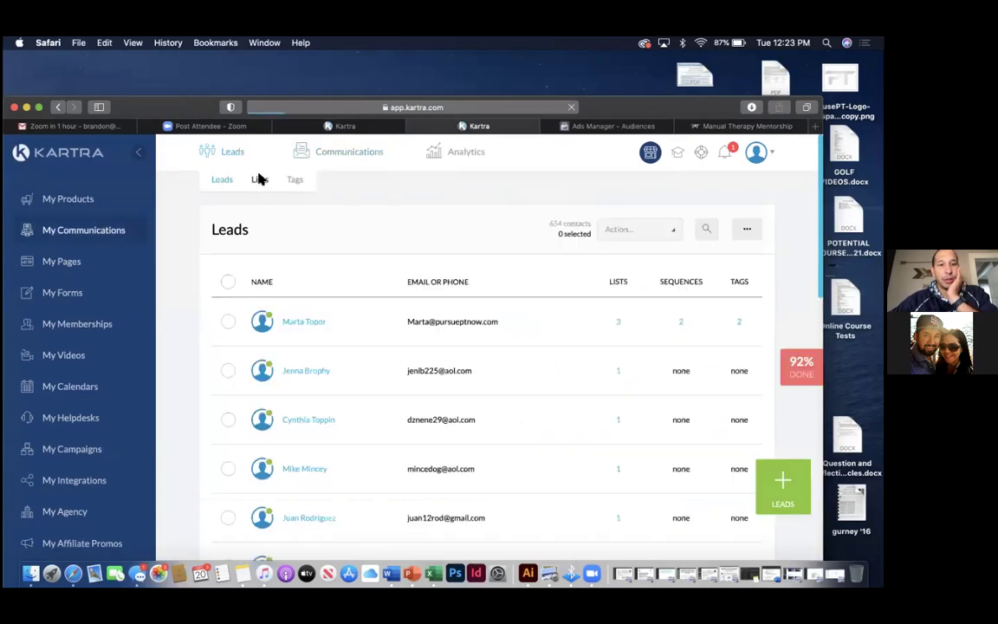
Load all remaining contact lists and look through them to find the PT Course List.
{"action": "scroll", "coordinate": [410, 256], "scroll_direction": "down", "scroll_amount": 5}
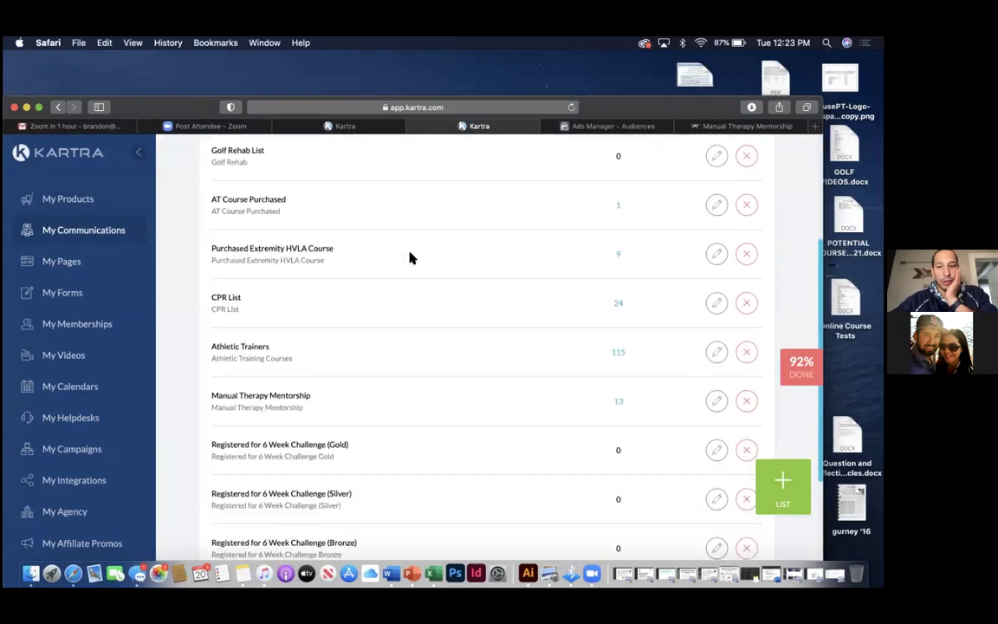
{"action": "scroll", "coordinate": [412, 257], "scroll_direction": "down", "scroll_amount": 3}
{"action": "scroll", "coordinate": [363, 256], "scroll_direction": "down", "scroll_amount": 3}
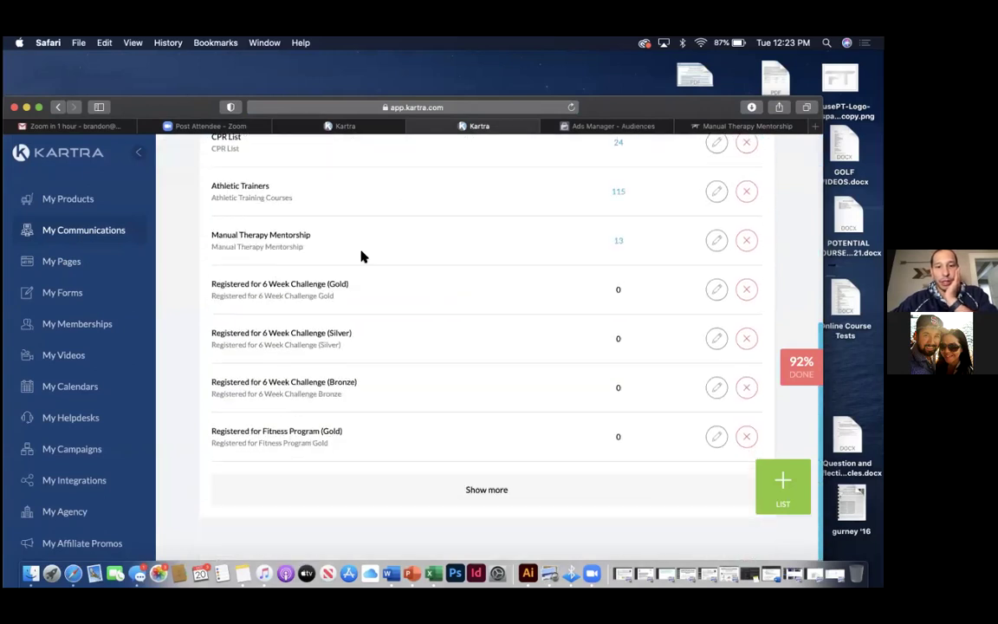
{"action": "left_click", "coordinate": [392, 421]}
{"action": "scroll", "coordinate": [363, 486], "scroll_direction": "down", "scroll_amount": 12}
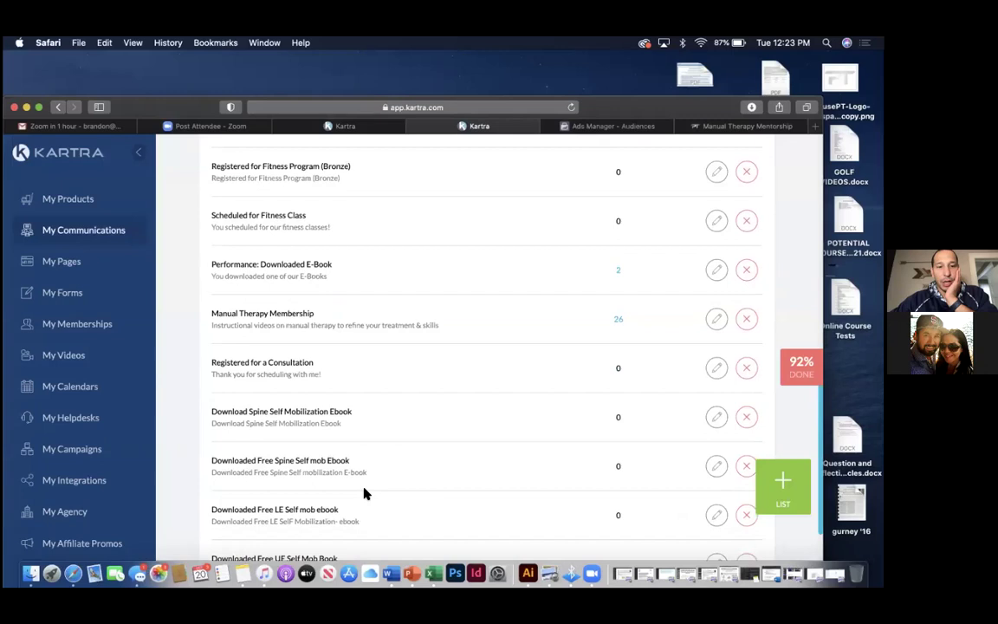
{"action": "left_click", "coordinate": [364, 425]}
{"action": "scroll", "coordinate": [365, 424], "scroll_direction": "down", "scroll_amount": 10}
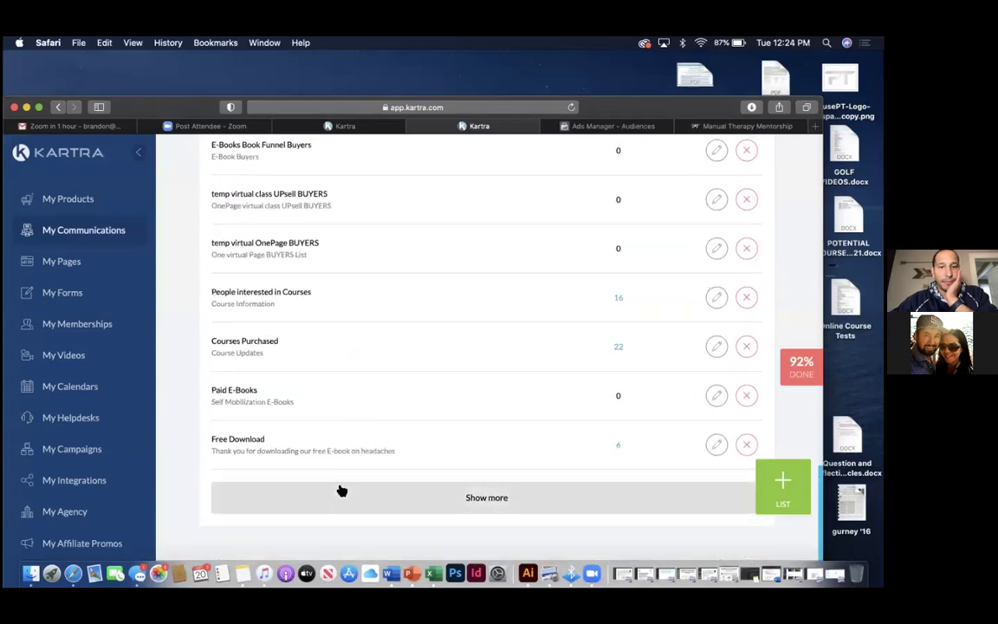
{"action": "left_click", "coordinate": [341, 490]}
{"action": "scroll", "coordinate": [339, 378], "scroll_direction": "down", "scroll_amount": 3}
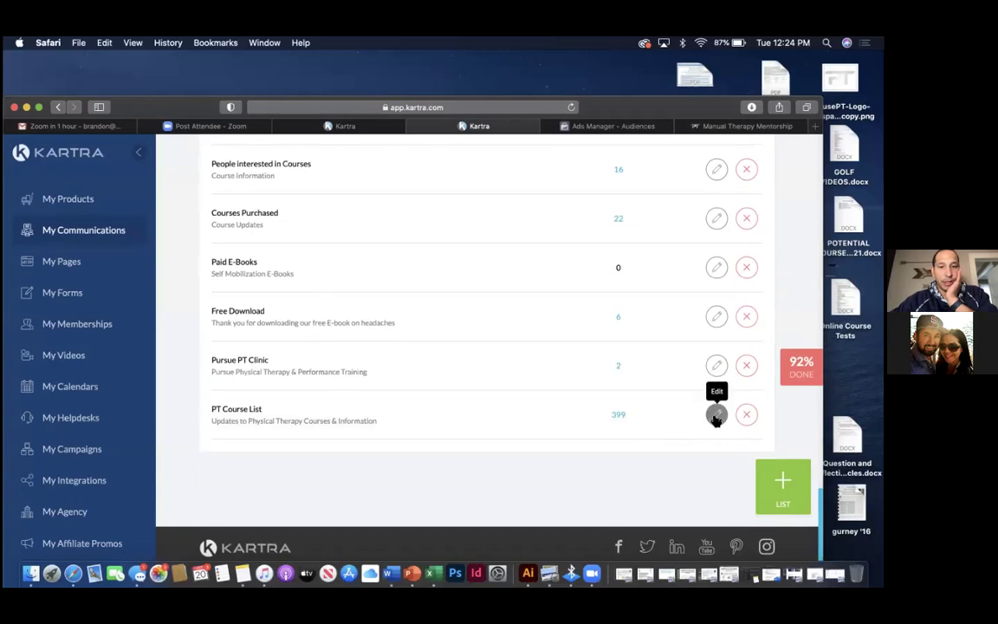
Briefly view the PT Course List's edit settings and open the leads it contains.
{"action": "left_click", "coordinate": [716, 416]}
{"action": "left_click", "coordinate": [616, 182]}
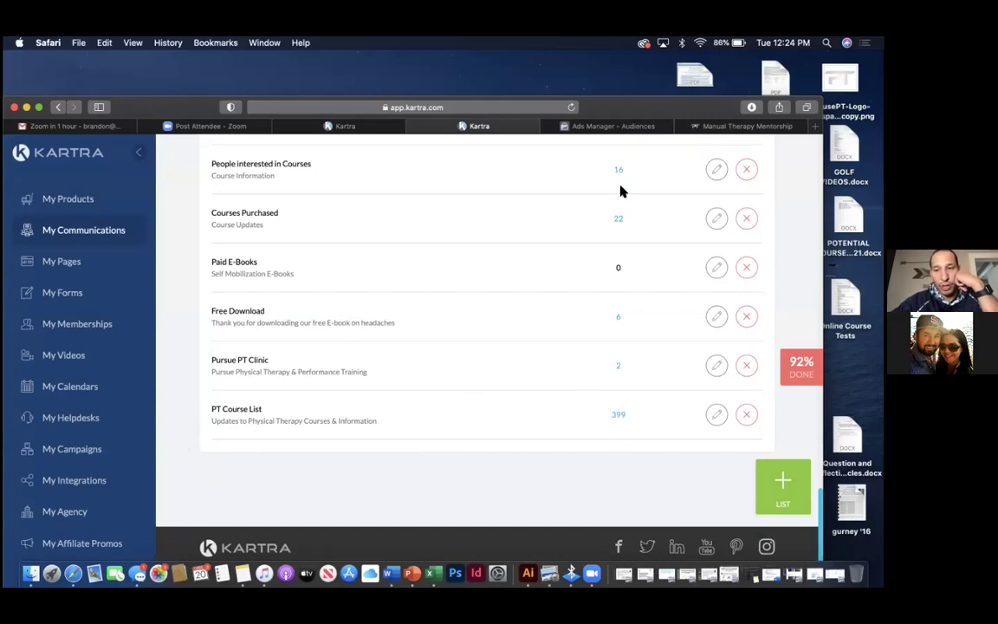
{"action": "left_click_drag", "start_coordinate": [651, 105], "coordinate": [644, 77]}
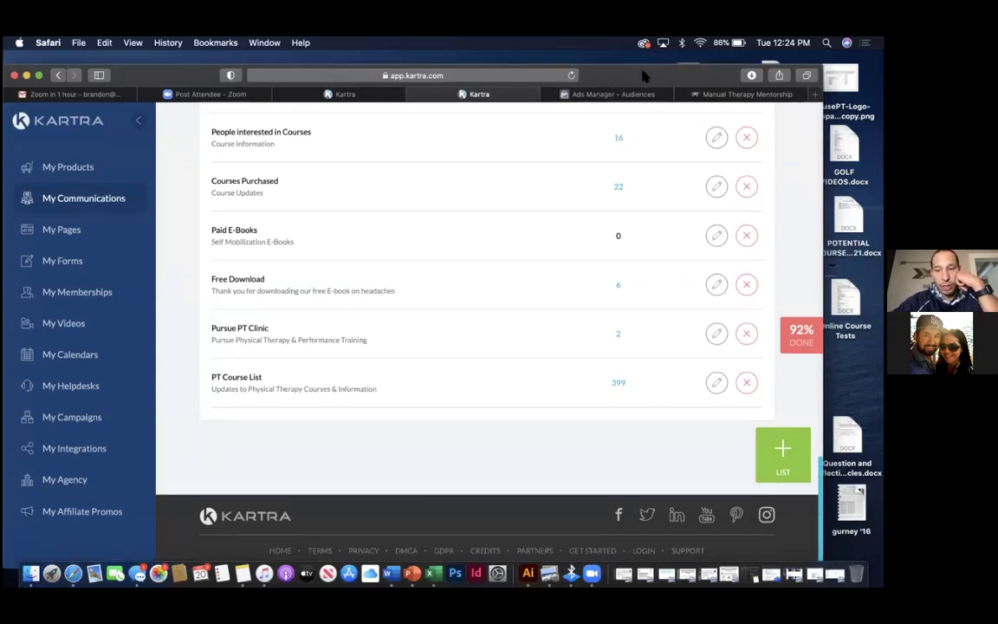
{"action": "left_click", "coordinate": [618, 384]}
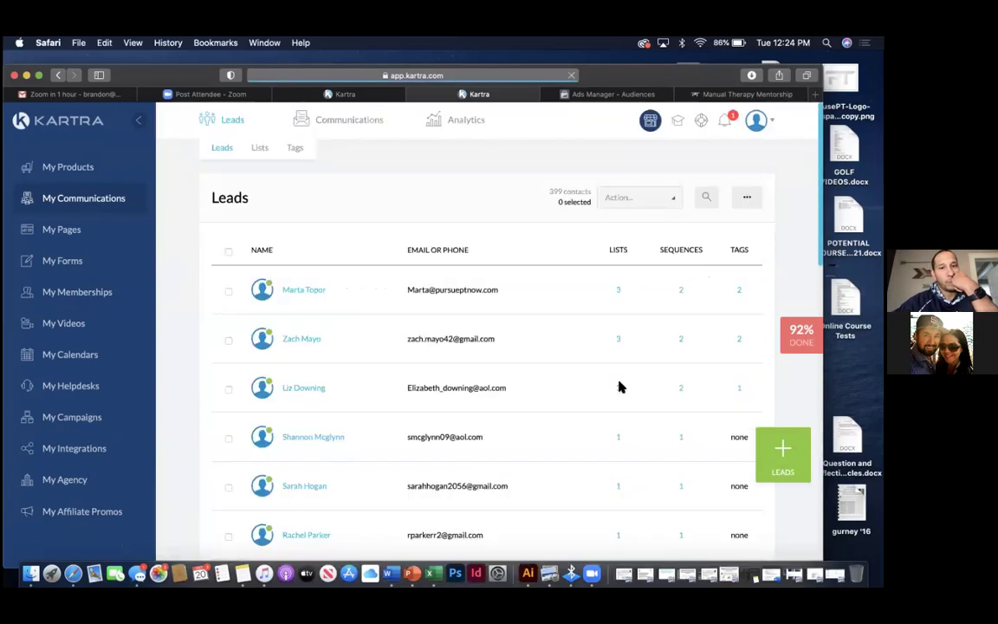
Look through the PT Course List's leads and the options available for them.
{"action": "left_click_drag", "start_coordinate": [627, 72], "coordinate": [544, 62]}
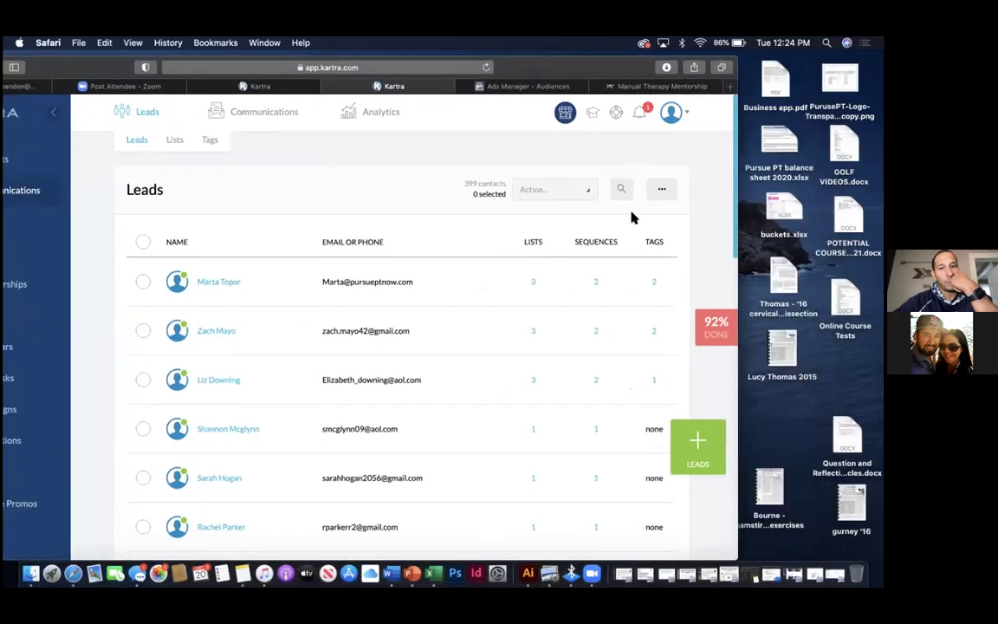
{"action": "left_click", "coordinate": [663, 193]}
{"action": "left_click", "coordinate": [664, 197]}
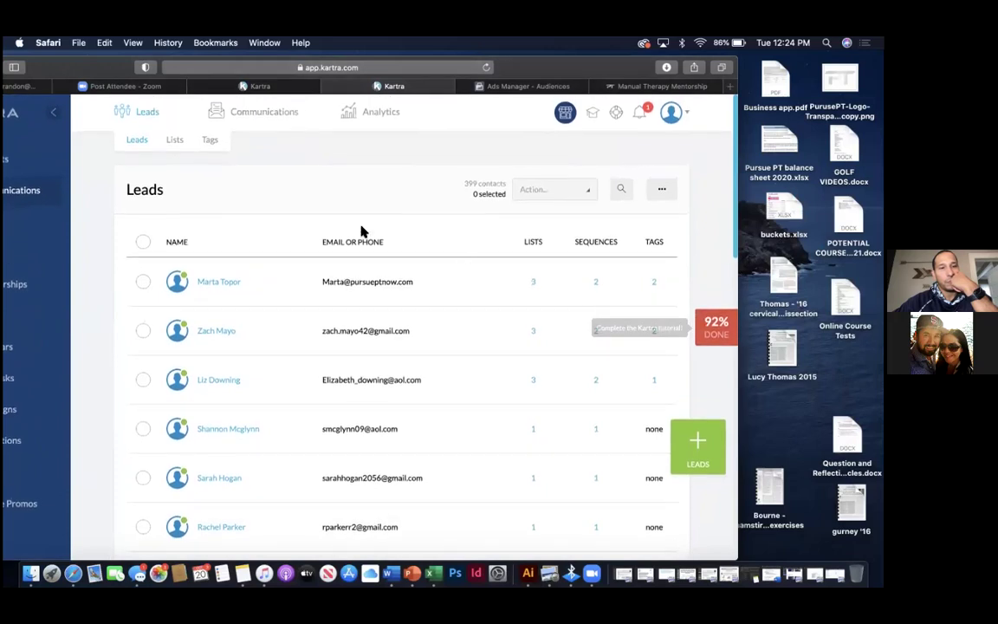
{"action": "mouse_move", "coordinate": [321, 120]}
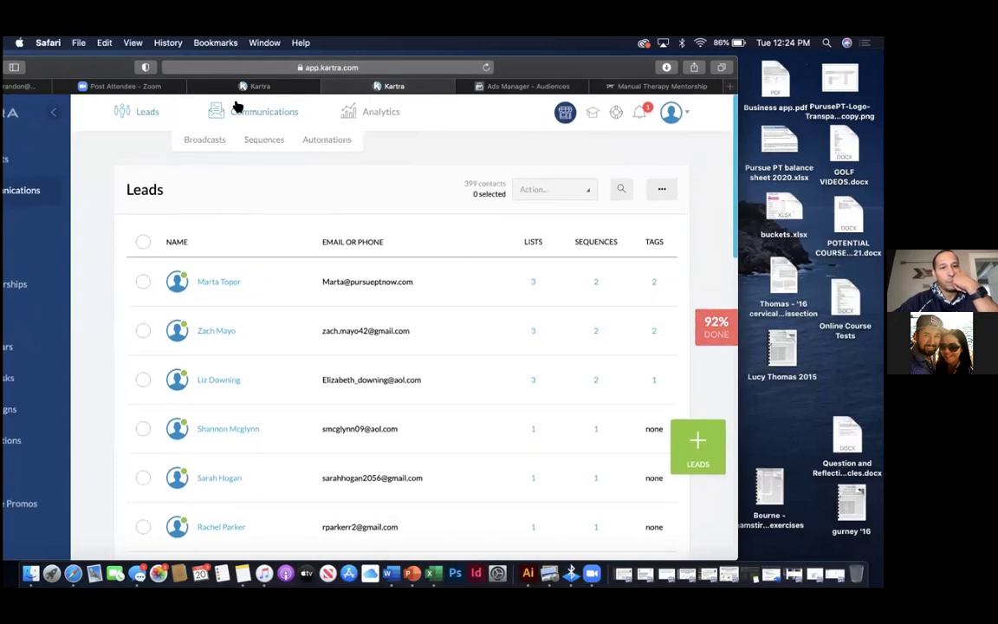
{"action": "scroll", "coordinate": [302, 266], "scroll_direction": "down", "scroll_amount": 3}
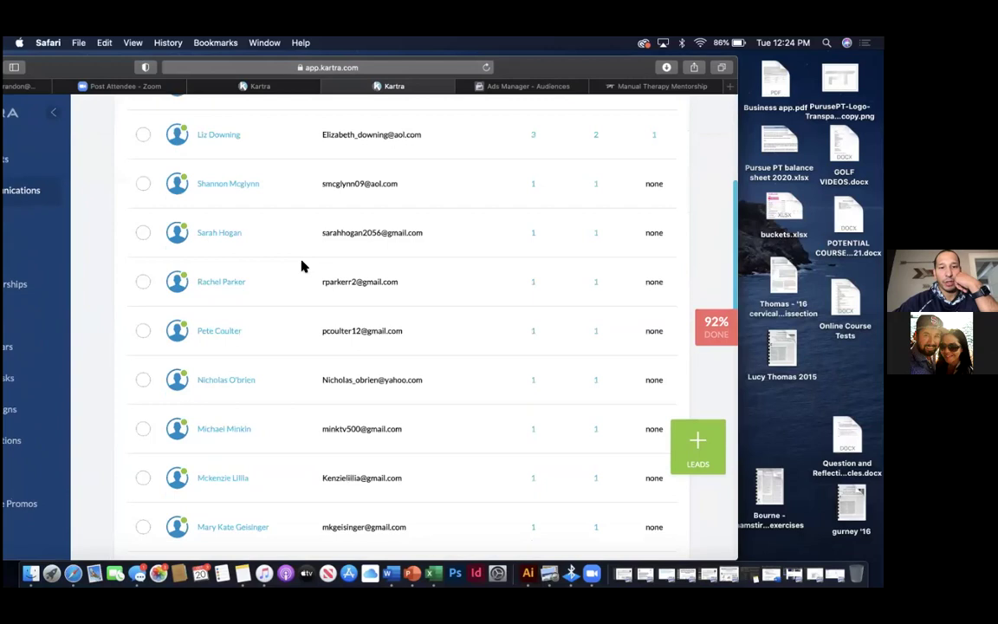
{"action": "scroll", "coordinate": [302, 266], "scroll_direction": "down", "scroll_amount": 5}
{"action": "scroll", "coordinate": [301, 266], "scroll_direction": "up", "scroll_amount": 10}
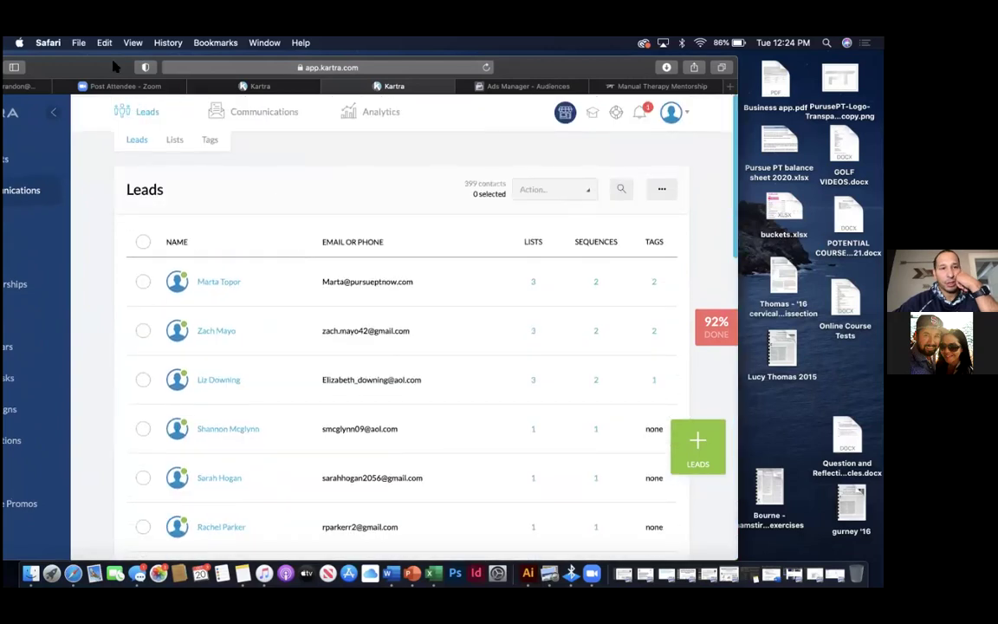
{"action": "left_click_drag", "start_coordinate": [117, 69], "coordinate": [137, 67]}
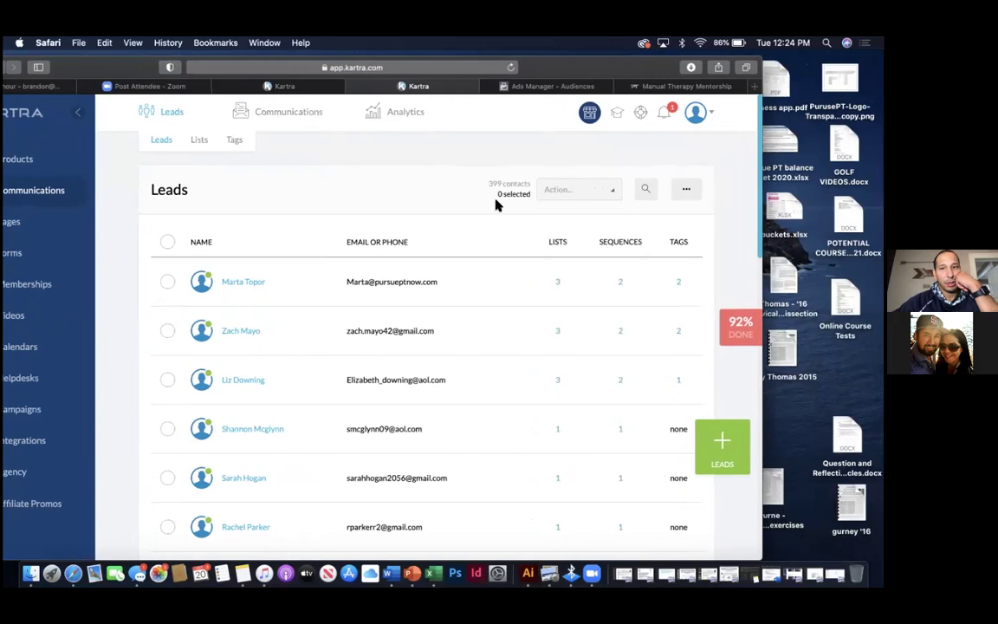
Look through the lists offered by the Subscribed to list filter for the leads.
{"action": "left_click", "coordinate": [691, 193]}
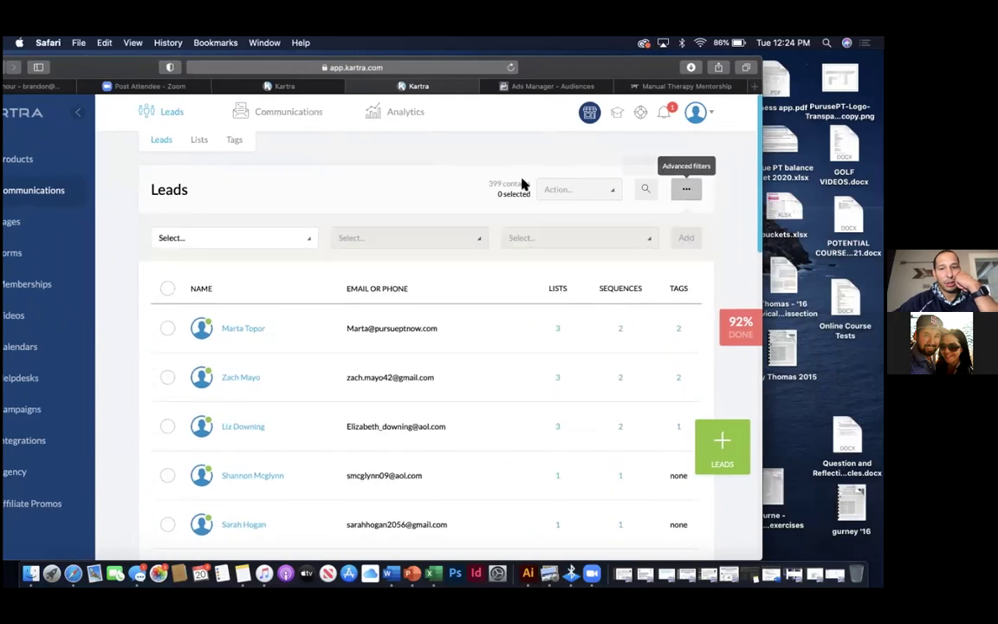
{"action": "left_click", "coordinate": [283, 237]}
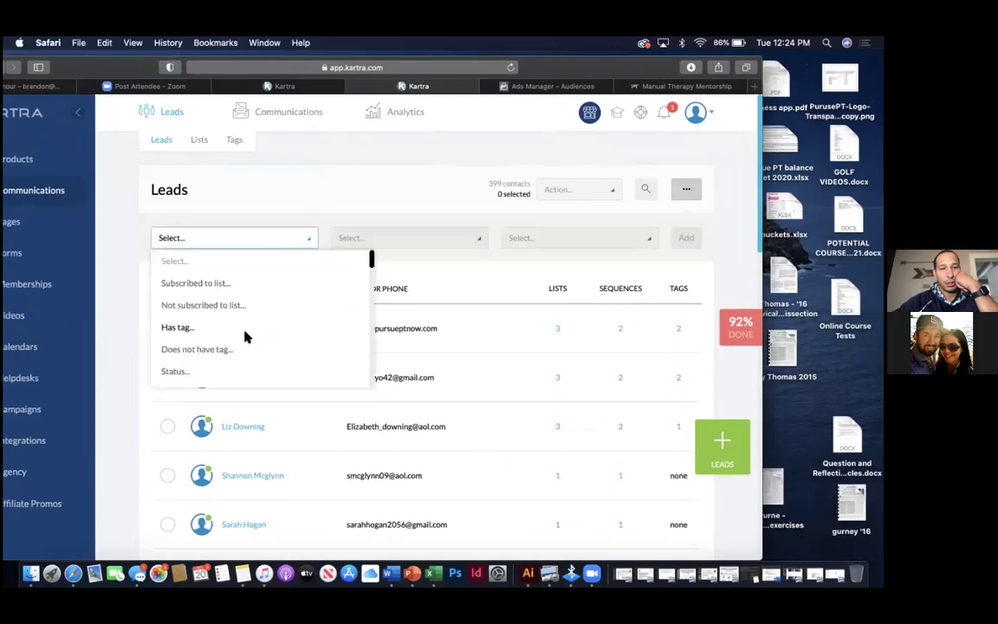
{"action": "left_click", "coordinate": [218, 283]}
{"action": "left_click", "coordinate": [377, 247]}
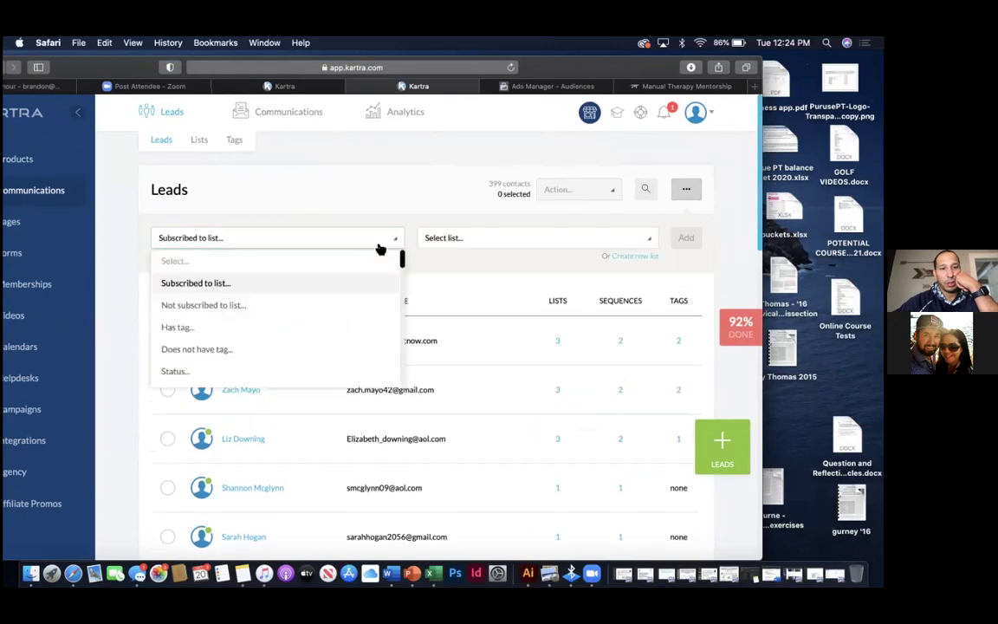
{"action": "left_click", "coordinate": [433, 240]}
{"action": "scroll", "coordinate": [441, 305], "scroll_direction": "down", "scroll_amount": 5}
{"action": "scroll", "coordinate": [441, 309], "scroll_direction": "down", "scroll_amount": 10}
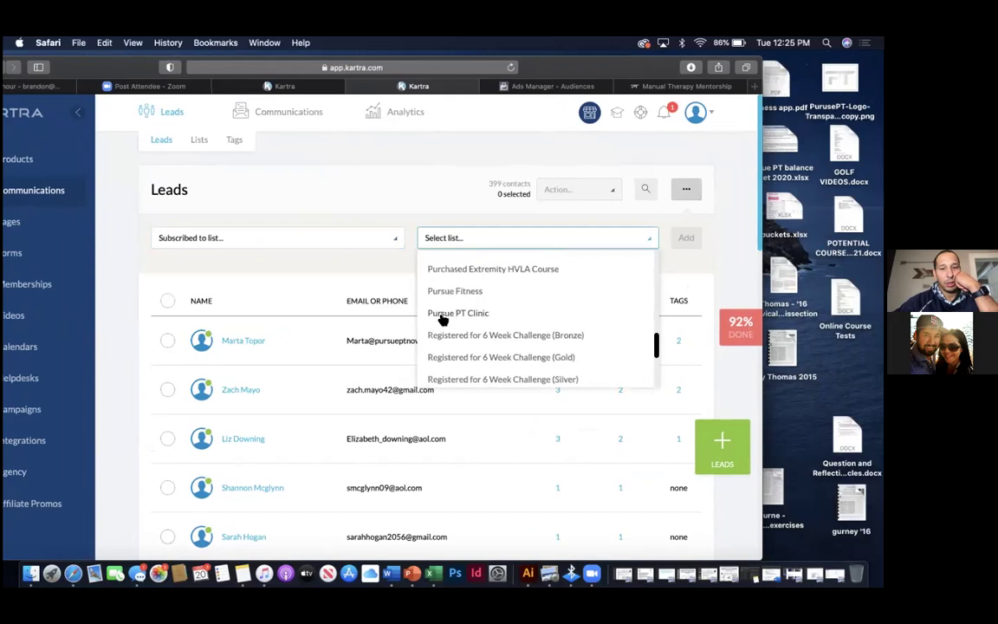
{"action": "scroll", "coordinate": [441, 316], "scroll_direction": "down", "scroll_amount": 5}
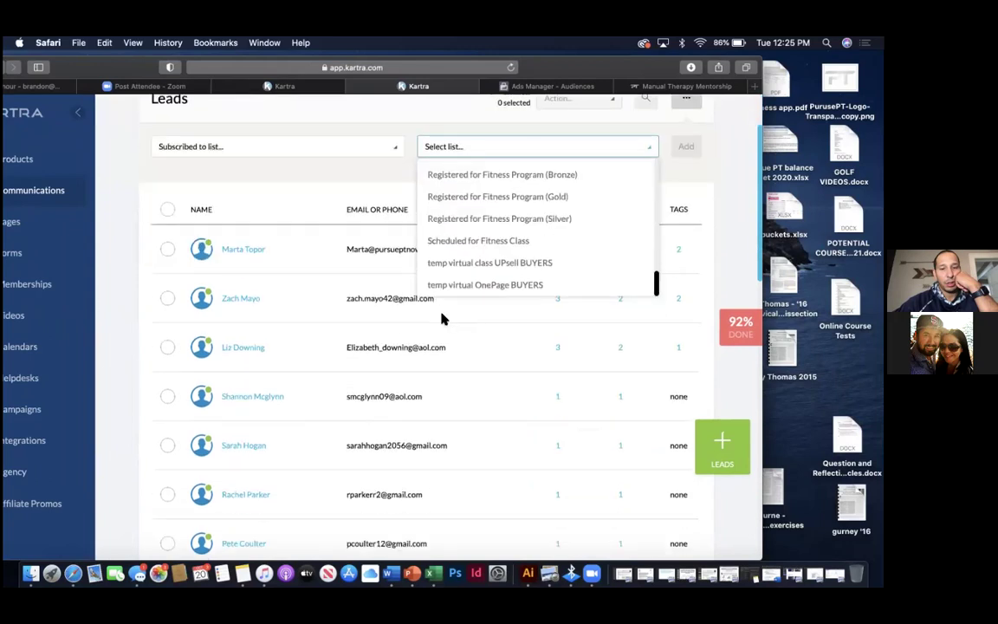
{"action": "left_click", "coordinate": [372, 187]}
Select all leads in the PT Course List and hide the advanced filters.
{"action": "left_click", "coordinate": [168, 209]}
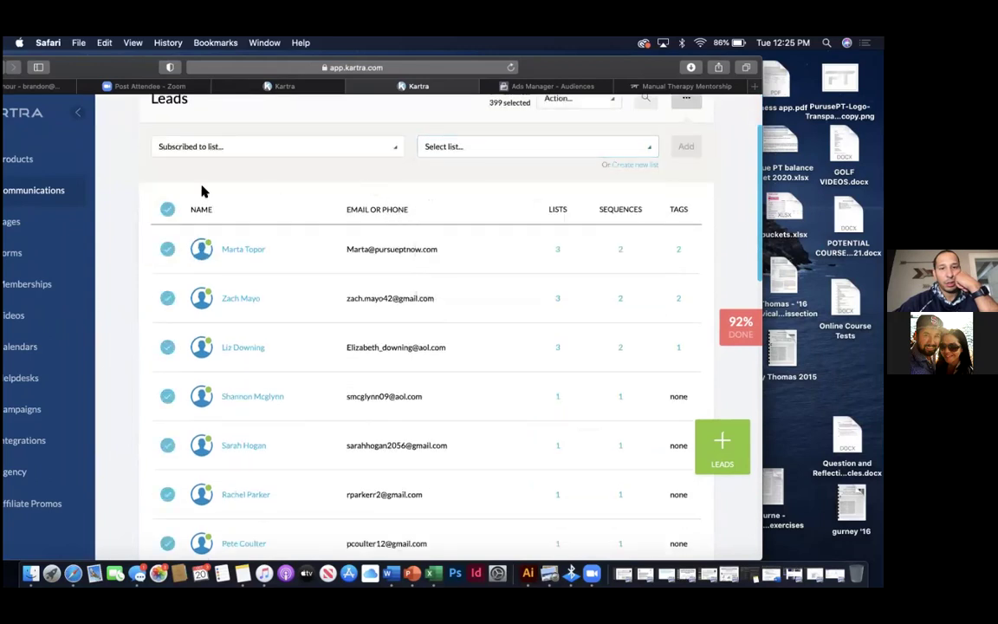
{"action": "scroll", "coordinate": [234, 186], "scroll_direction": "up", "scroll_amount": 3}
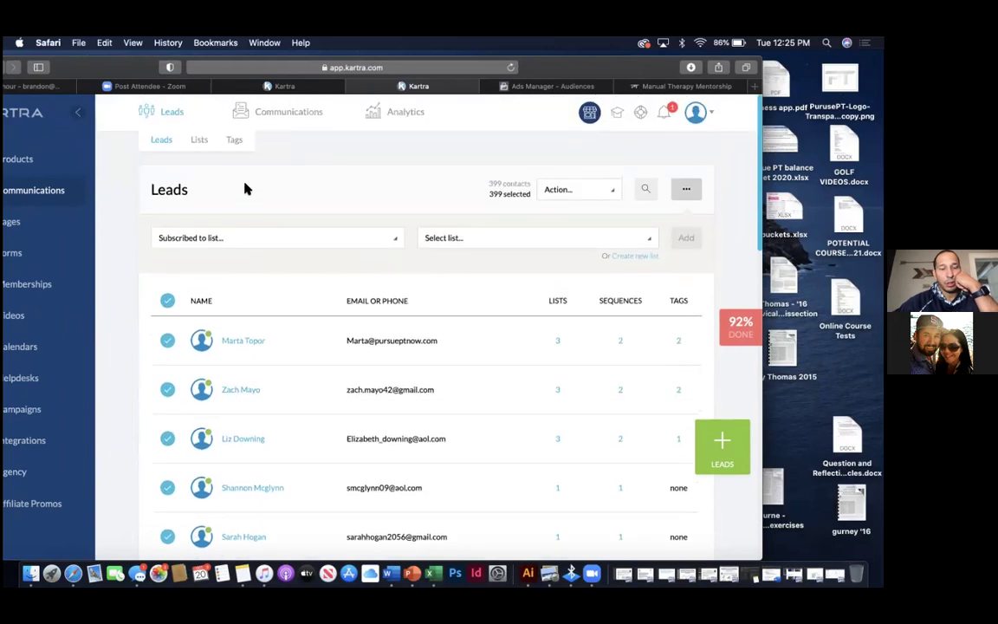
{"action": "left_click", "coordinate": [682, 196]}
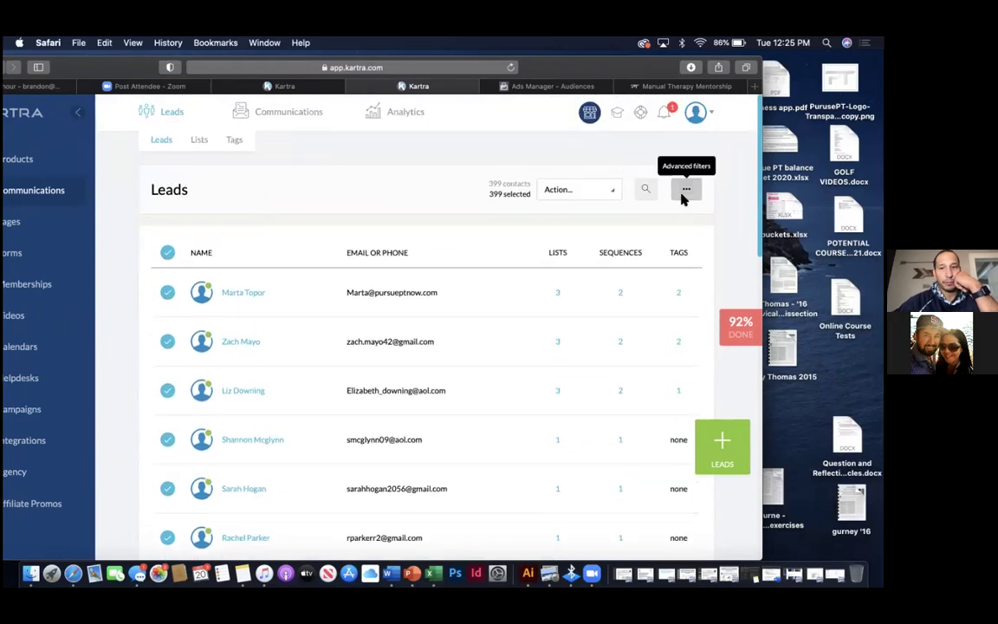
{"action": "left_click", "coordinate": [686, 192]}
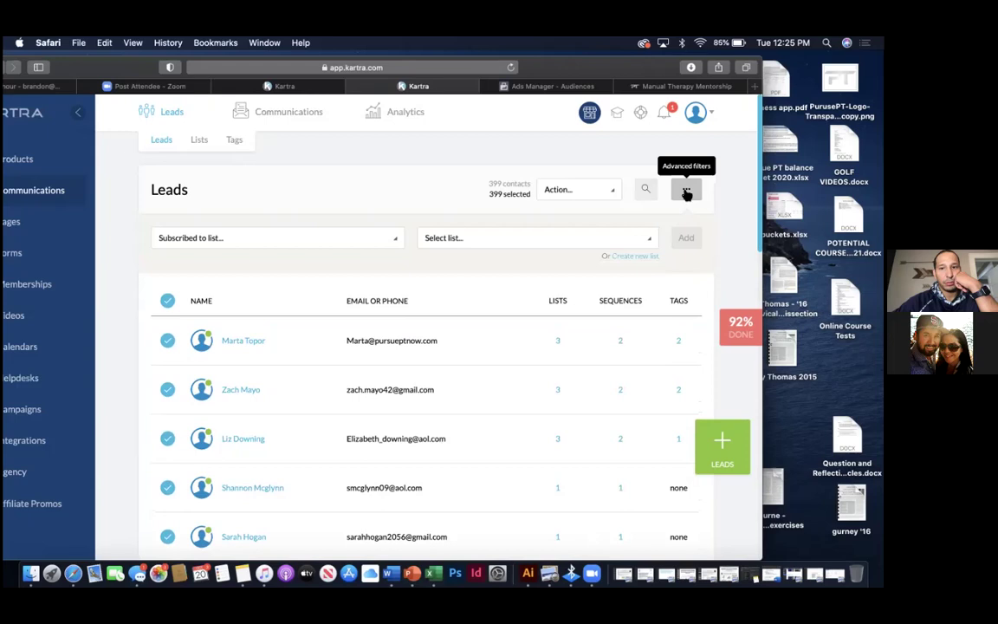
{"action": "left_click", "coordinate": [686, 193]}
{"action": "scroll", "coordinate": [517, 321], "scroll_direction": "down", "scroll_amount": 1}
{"action": "scroll", "coordinate": [517, 321], "scroll_direction": "up", "scroll_amount": 1}
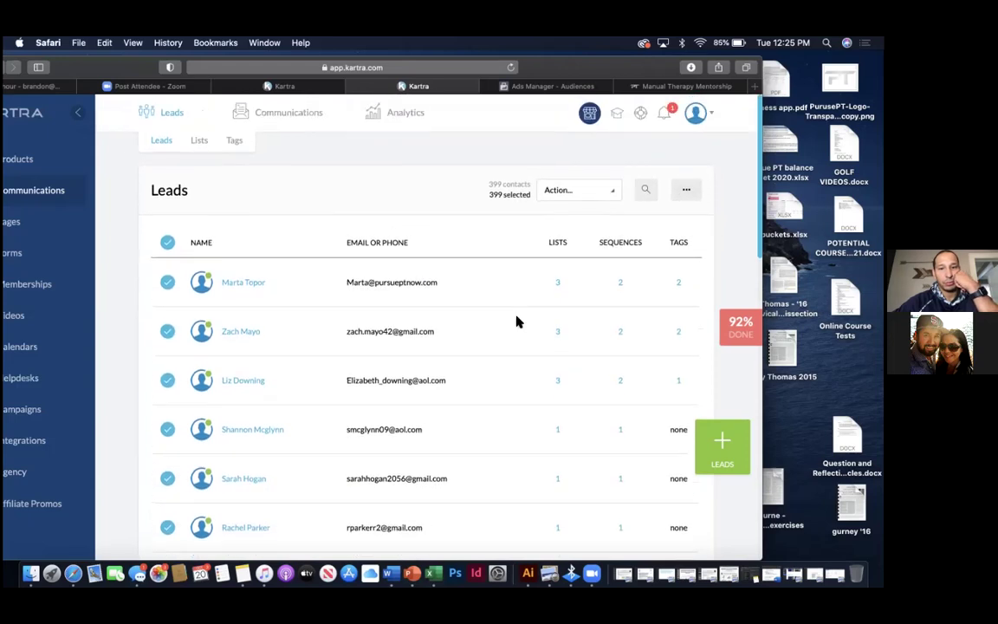
Export the selected leads and allow downloads from app.kartra.com.
{"action": "left_click", "coordinate": [615, 196]}
{"action": "scroll", "coordinate": [570, 268], "scroll_direction": "down", "scroll_amount": 4}
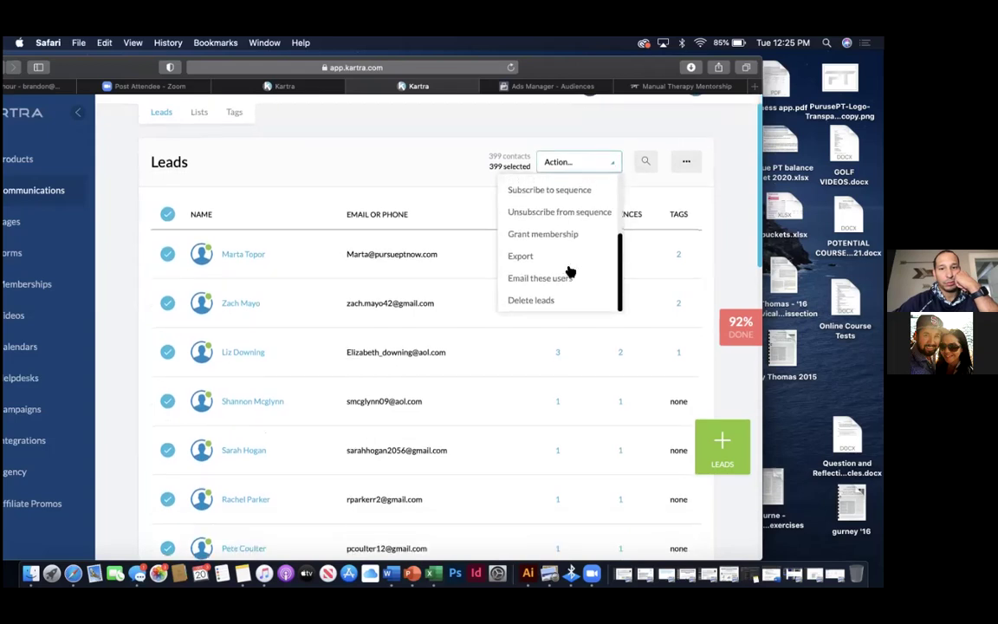
{"action": "left_click", "coordinate": [517, 258]}
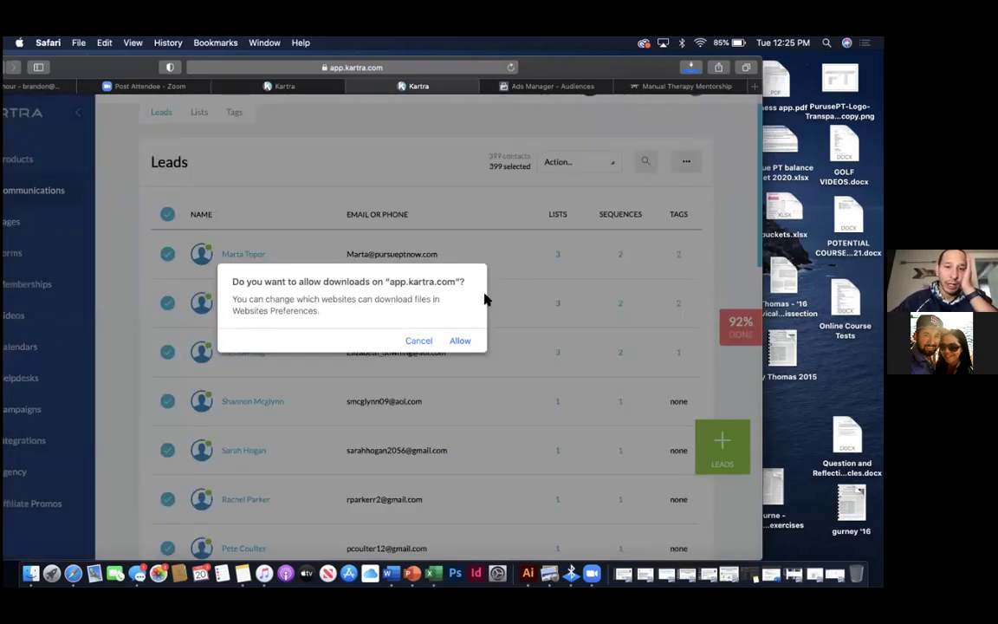
{"action": "left_click", "coordinate": [459, 342]}
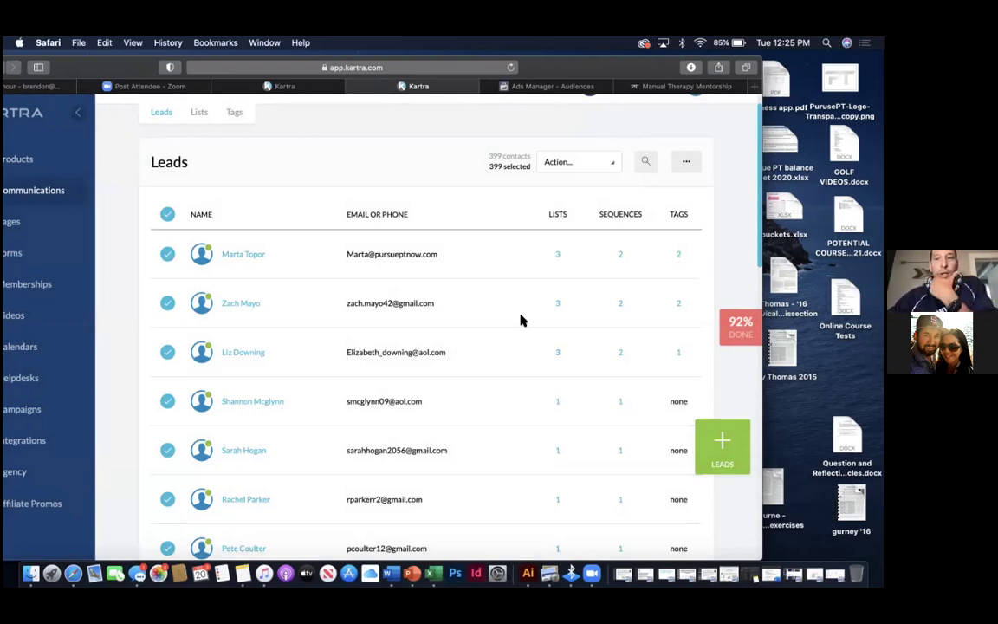
Open the downloaded Kartra contacts CSV in Excel and widen the email column.
{"action": "left_click_drag", "start_coordinate": [552, 65], "coordinate": [478, 221]}
{"action": "left_click_drag", "start_coordinate": [548, 208], "coordinate": [547, 84]}
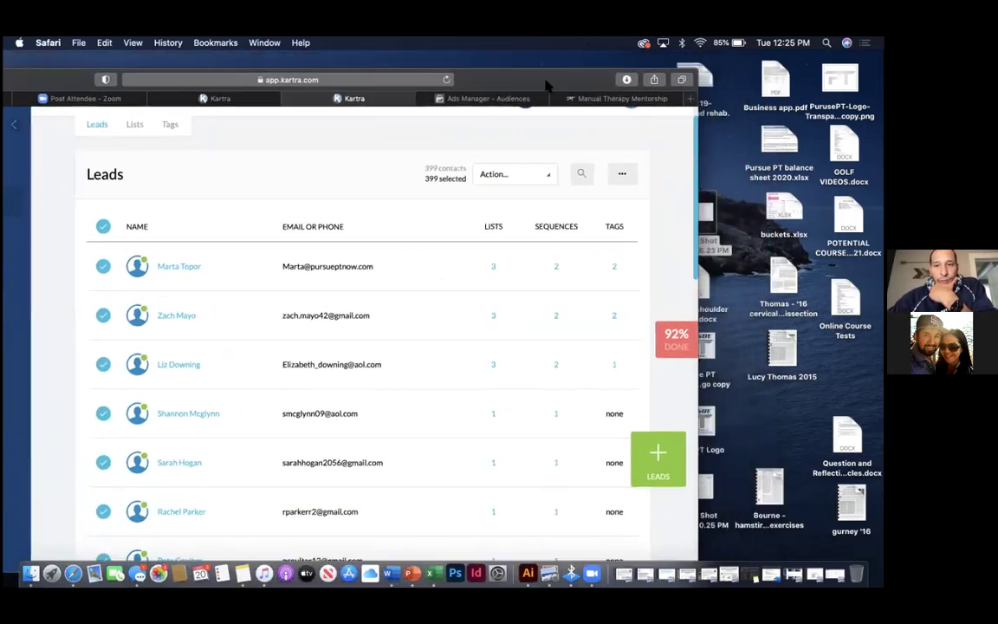
{"action": "double_click", "coordinate": [620, 128]}
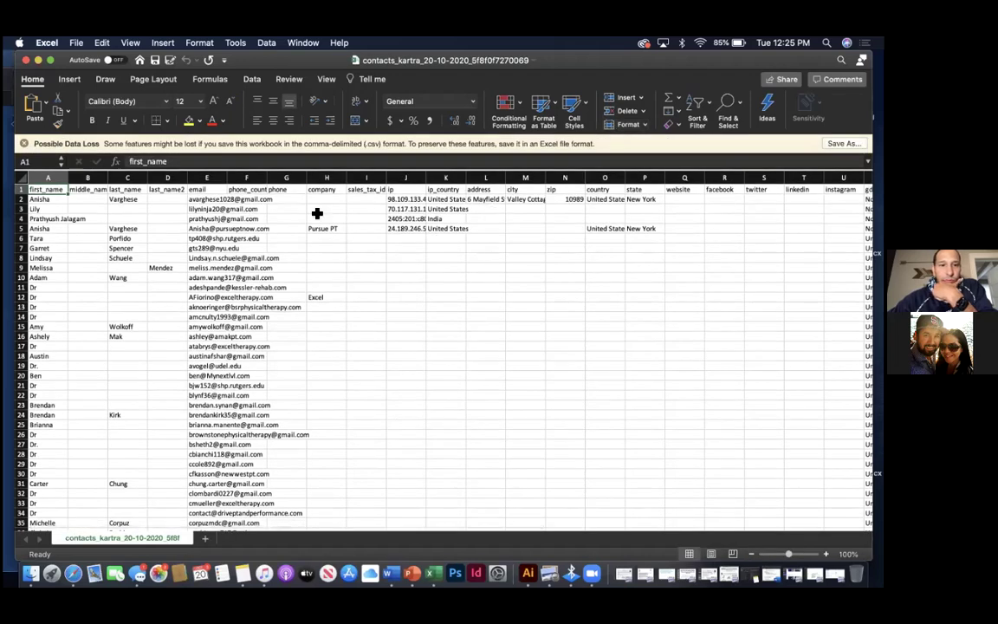
{"action": "left_click", "coordinate": [202, 188]}
{"action": "left_click_drag", "start_coordinate": [226, 177], "coordinate": [404, 178]}
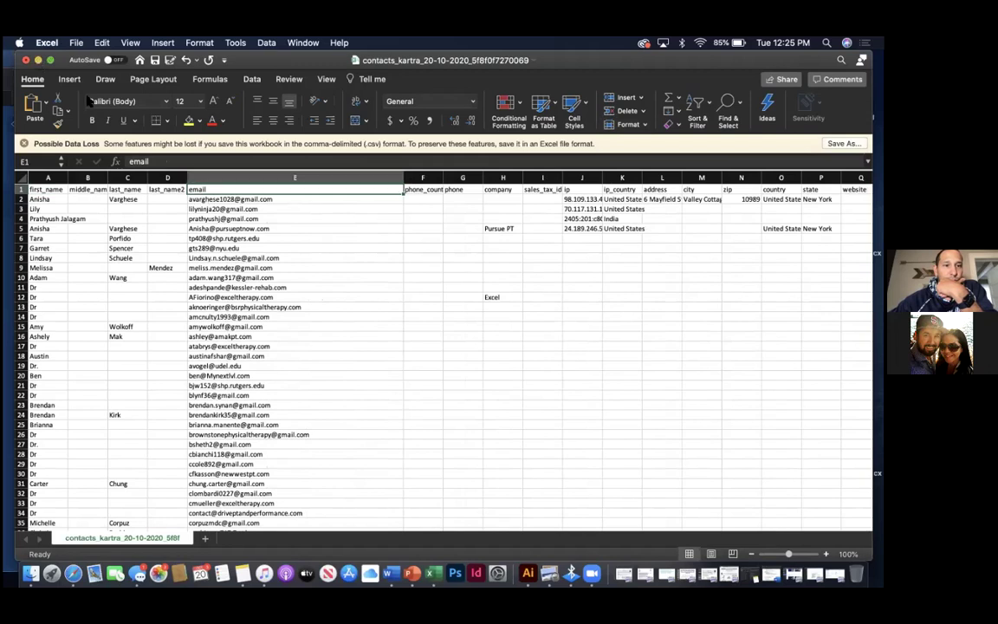
Switch to the Ads Manager audiences in Safari, start a custom audience from a customer list, and continue past the list preparation page.
{"action": "left_click_drag", "start_coordinate": [251, 57], "coordinate": [311, 176]}
{"action": "left_click_drag", "start_coordinate": [50, 76], "coordinate": [161, 40]}
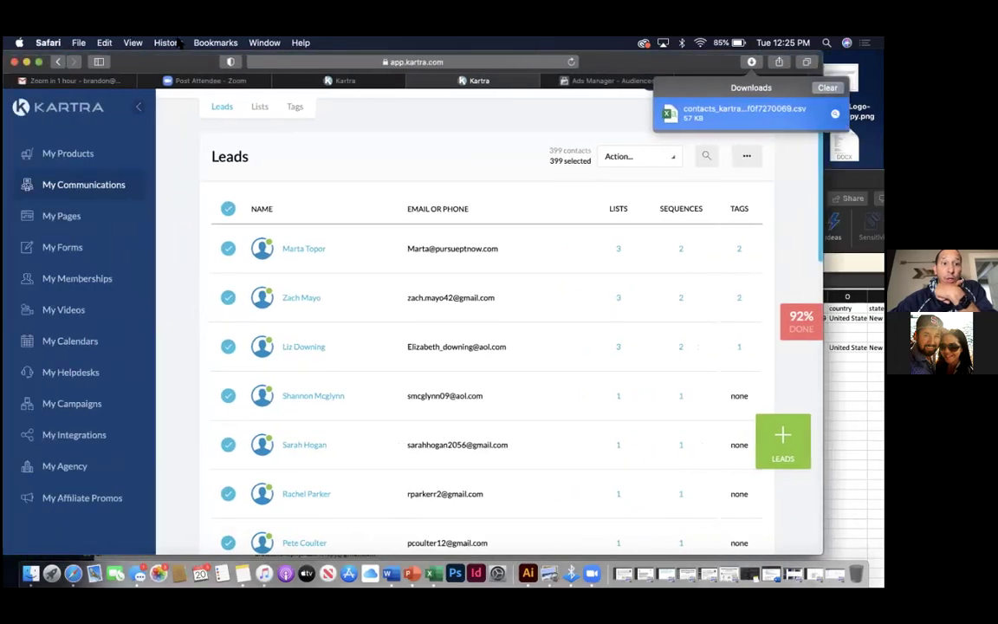
{"action": "left_click", "coordinate": [568, 80]}
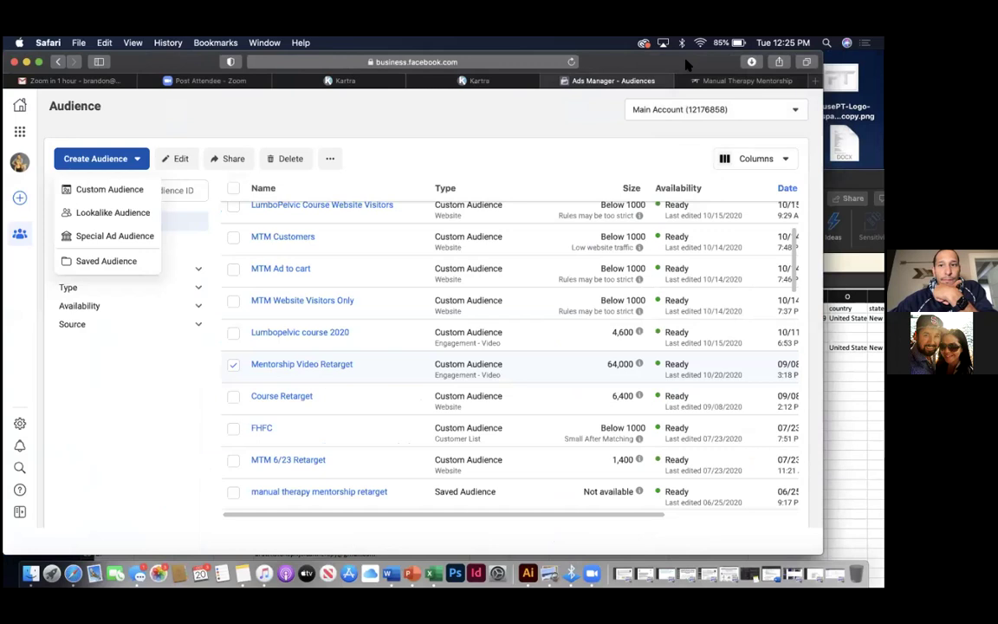
{"action": "left_click_drag", "start_coordinate": [685, 62], "coordinate": [678, 82]}
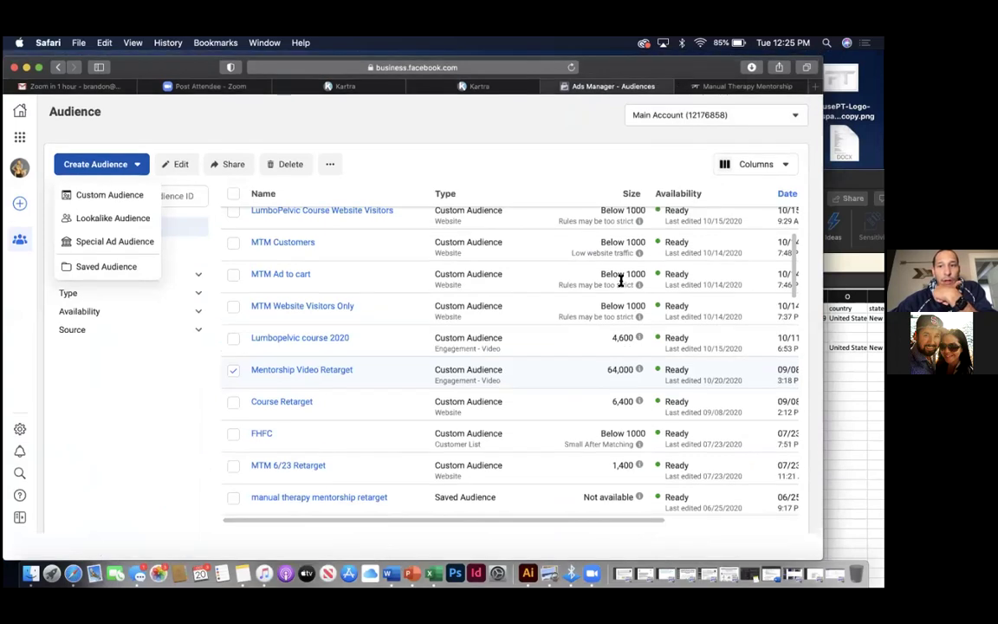
{"action": "mouse_move", "coordinate": [598, 284]}
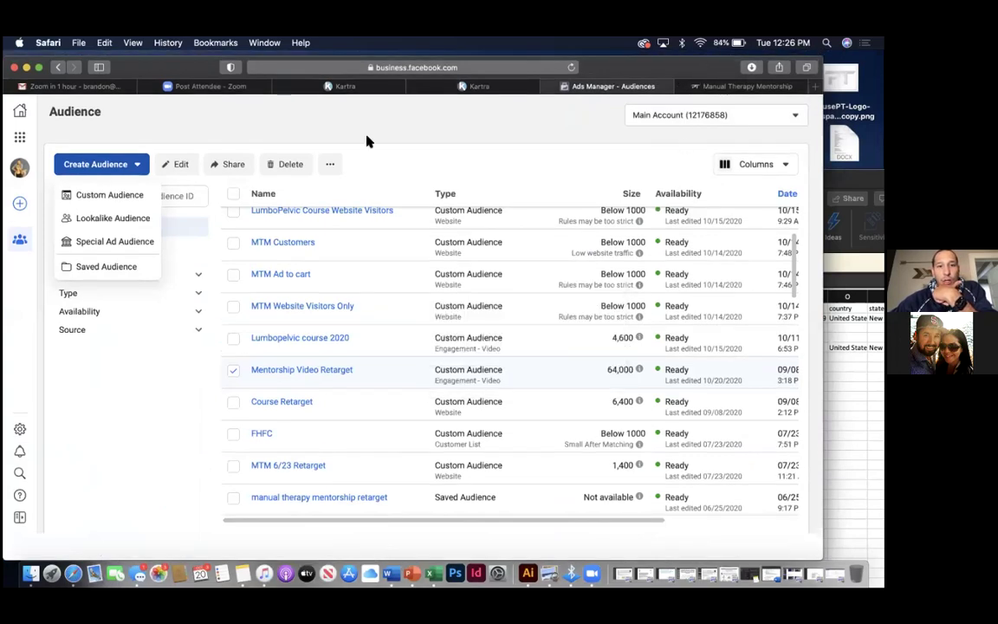
{"action": "left_click", "coordinate": [100, 195]}
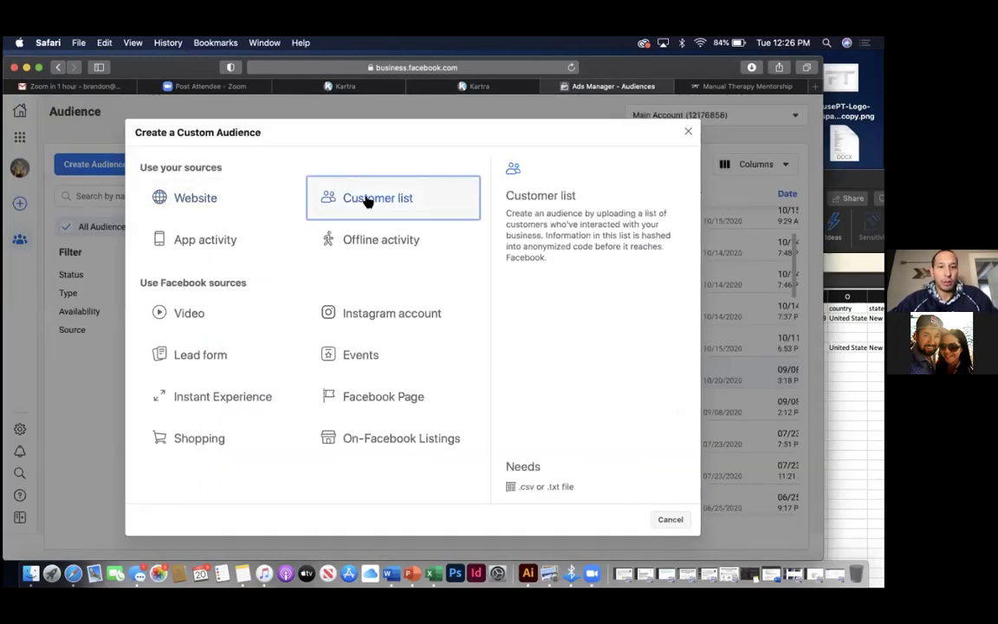
{"action": "left_click", "coordinate": [367, 200]}
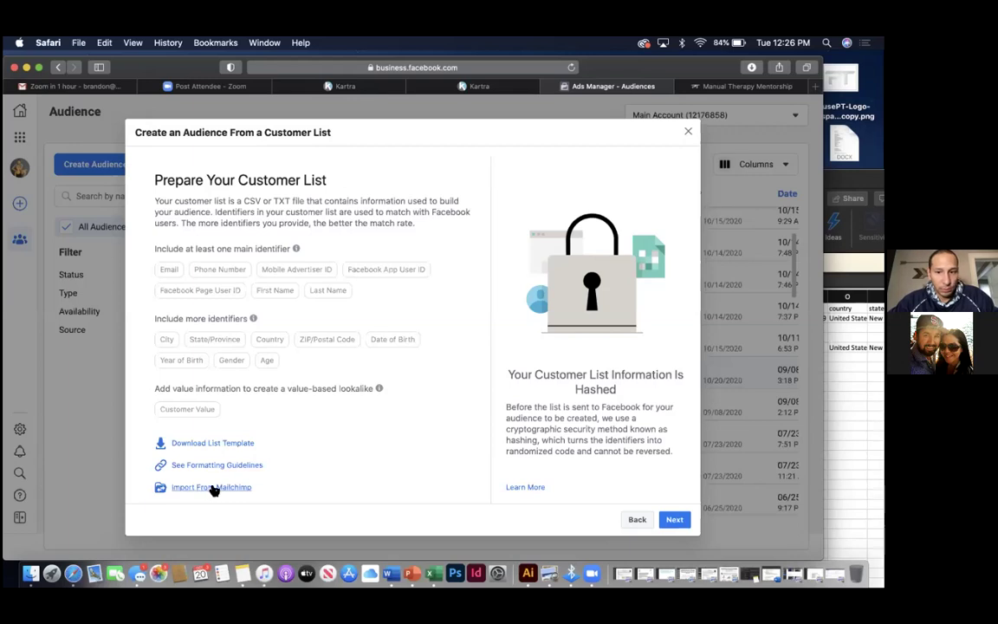
{"action": "left_click", "coordinate": [668, 520]}
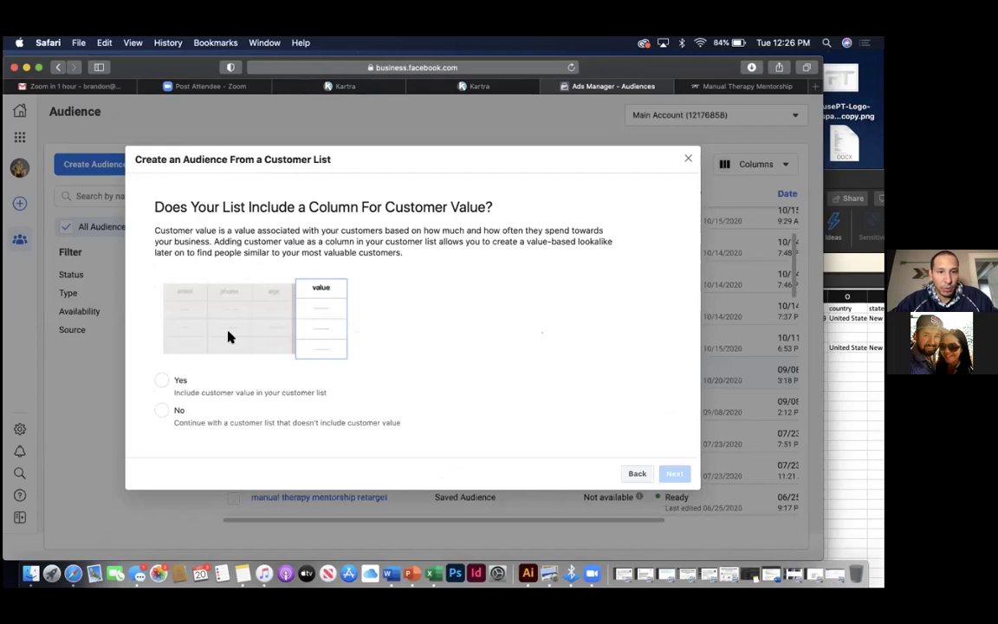
Switch to the contacts spreadsheet in Excel and copy all email addresses below the column header, E2 to E400.
{"action": "left_click_drag", "start_coordinate": [616, 54], "coordinate": [438, 247]}
{"action": "left_click", "coordinate": [609, 178]}
{"action": "double_click", "coordinate": [609, 178]}
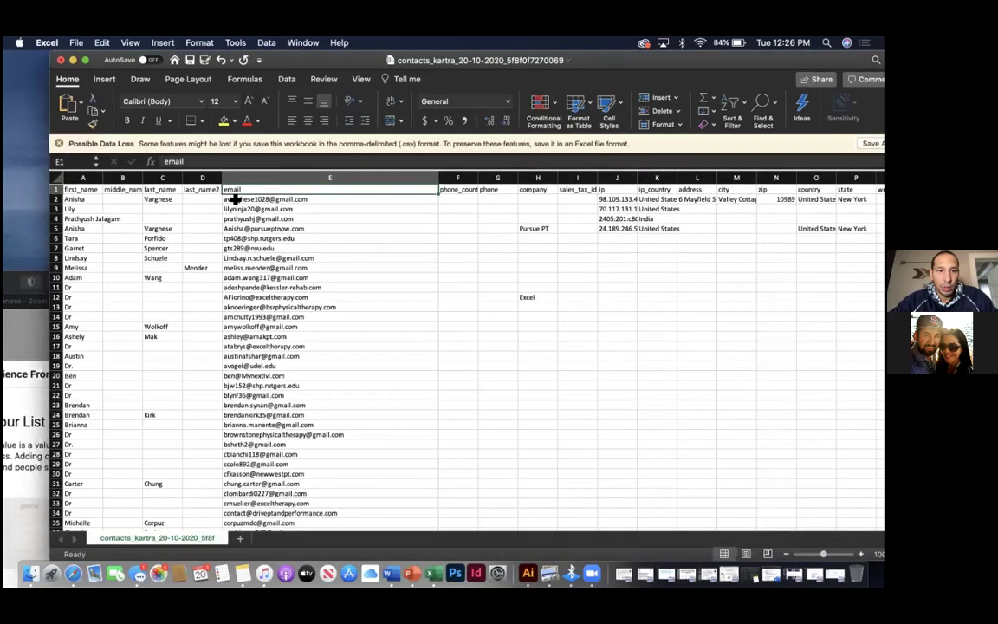
{"action": "left_click", "coordinate": [260, 198]}
{"action": "left_click_drag", "start_coordinate": [260, 198], "coordinate": [252, 487]}
{"action": "key", "text": "super+c"}
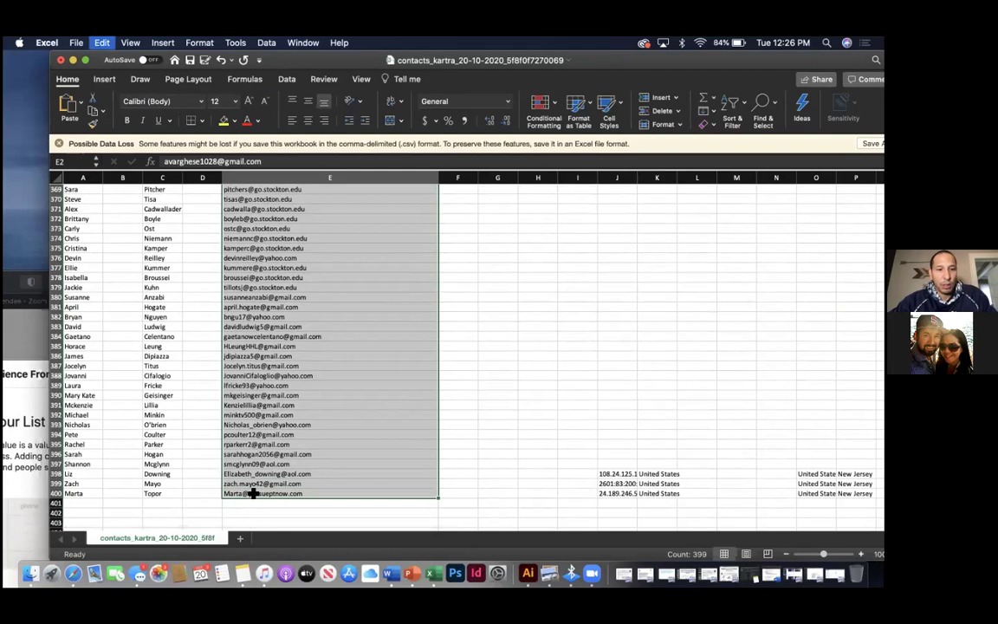
Switch back to Ads Manager, continue without a customer value column, and paste the copied emails as the customer list.
{"action": "left_click_drag", "start_coordinate": [26, 277], "coordinate": [191, 130]}
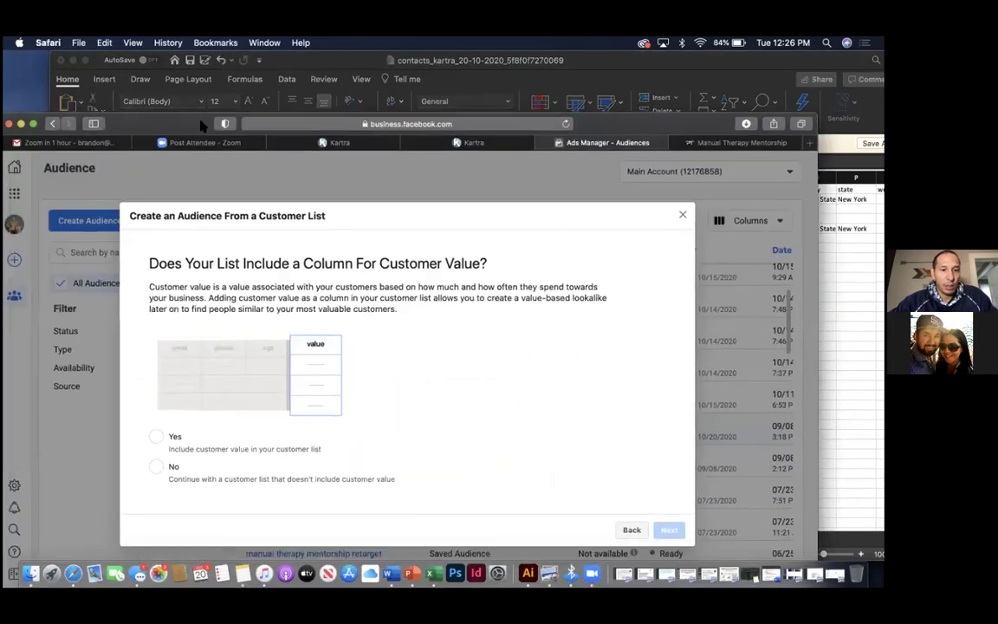
{"action": "left_click", "coordinate": [156, 466]}
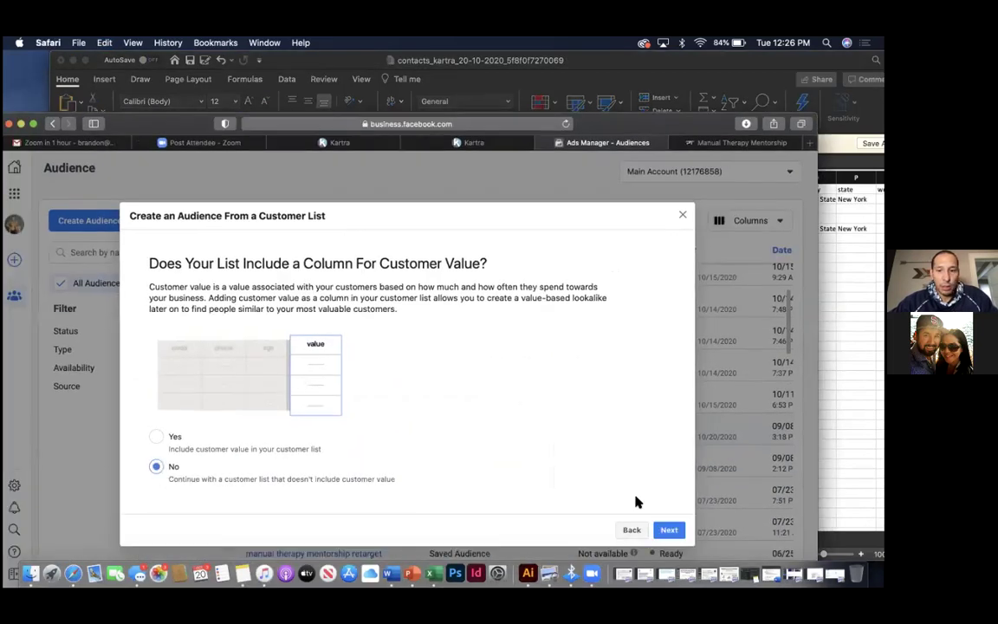
{"action": "left_click", "coordinate": [668, 529]}
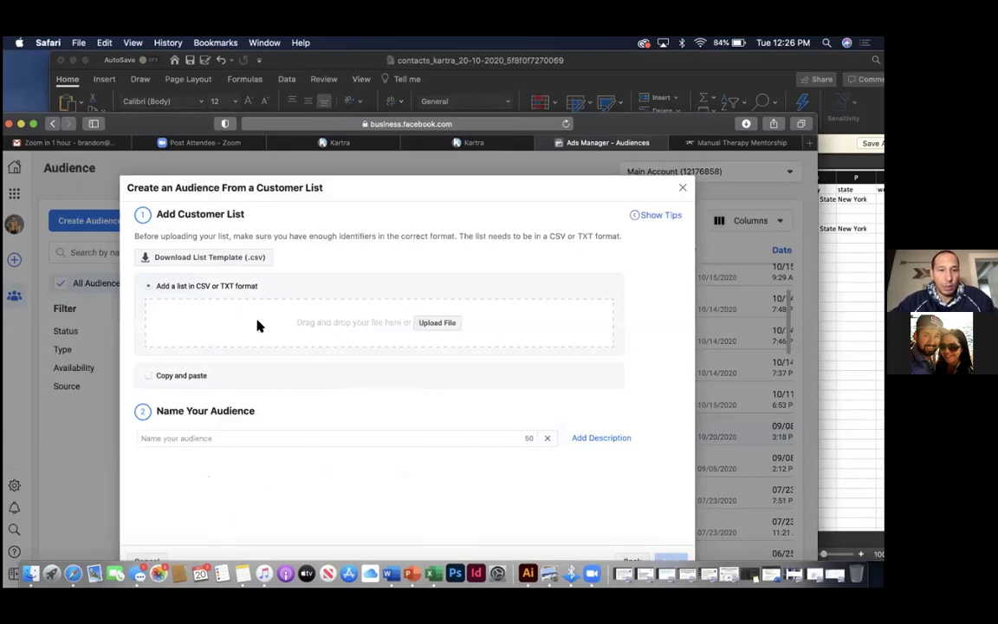
{"action": "left_click", "coordinate": [177, 375]}
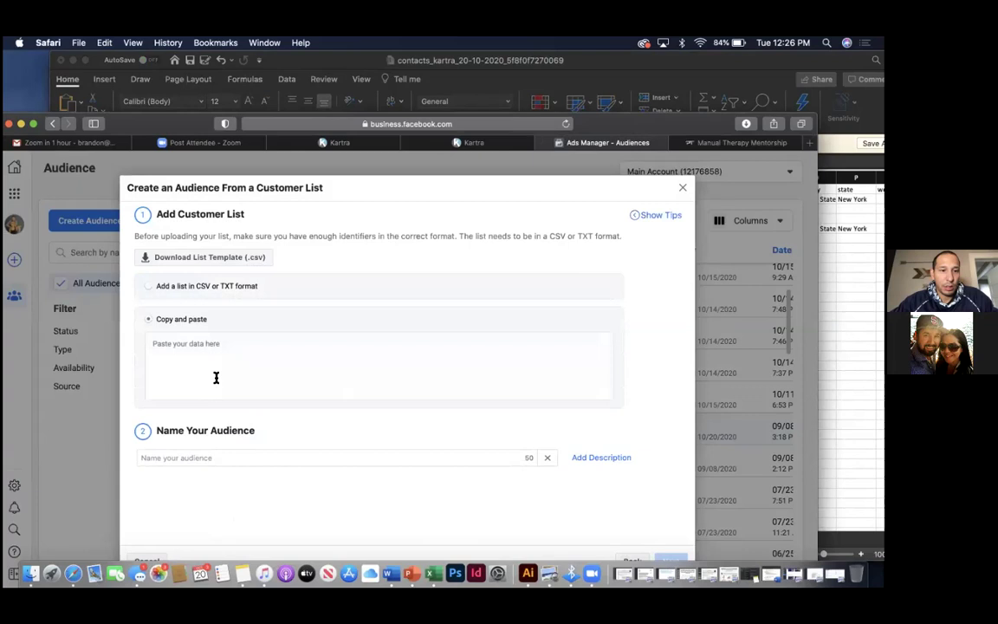
{"action": "key", "text": "super+v"}
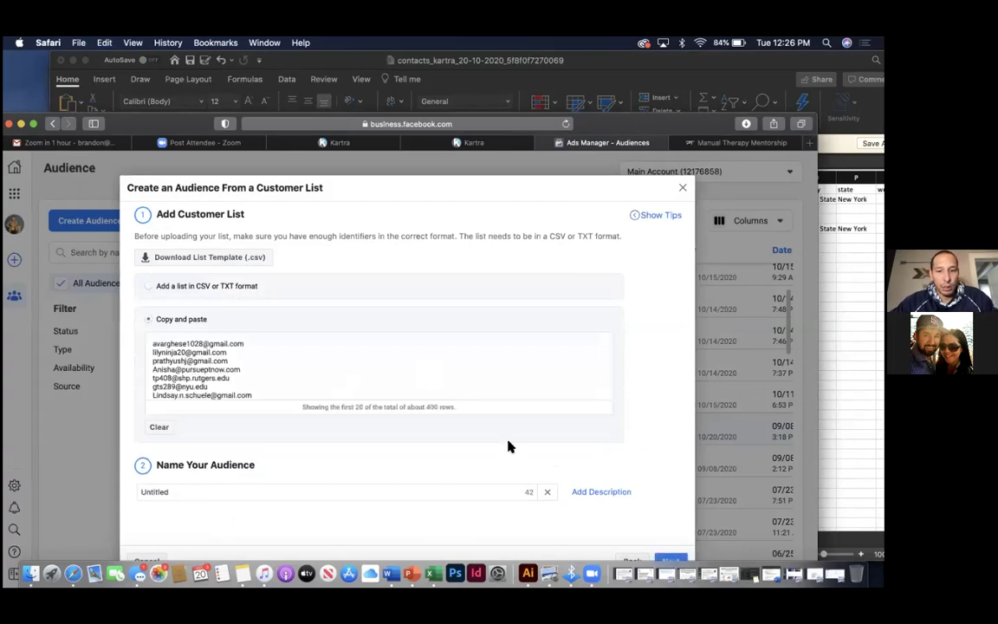
Clear the placeholder name Untitled from the new customer list audience.
{"action": "triple_click", "coordinate": [342, 489]}
{"action": "key", "text": "BackSpace"}
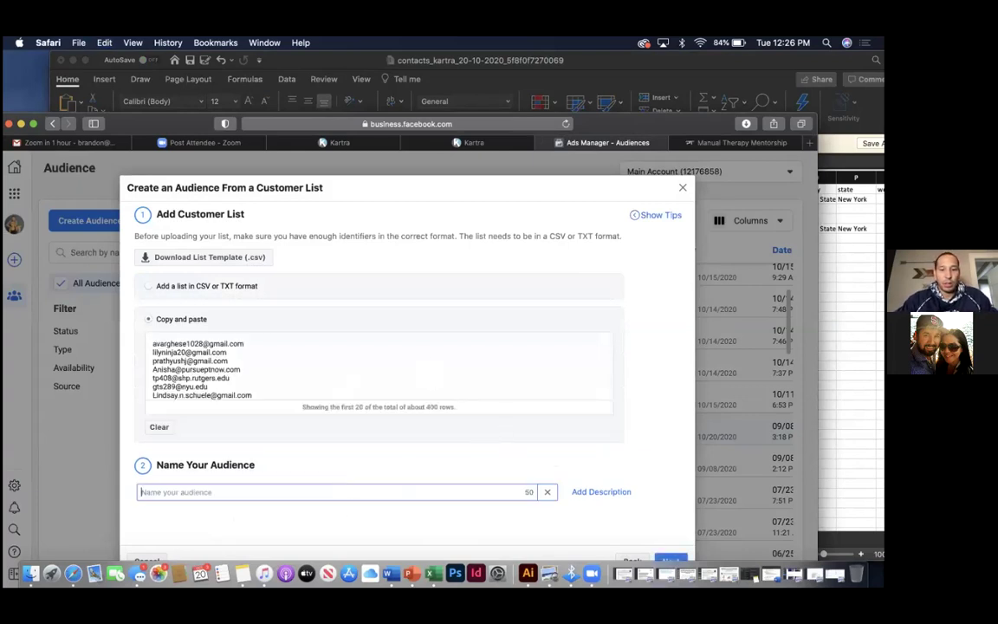
{"action": "type", "text": "P"}
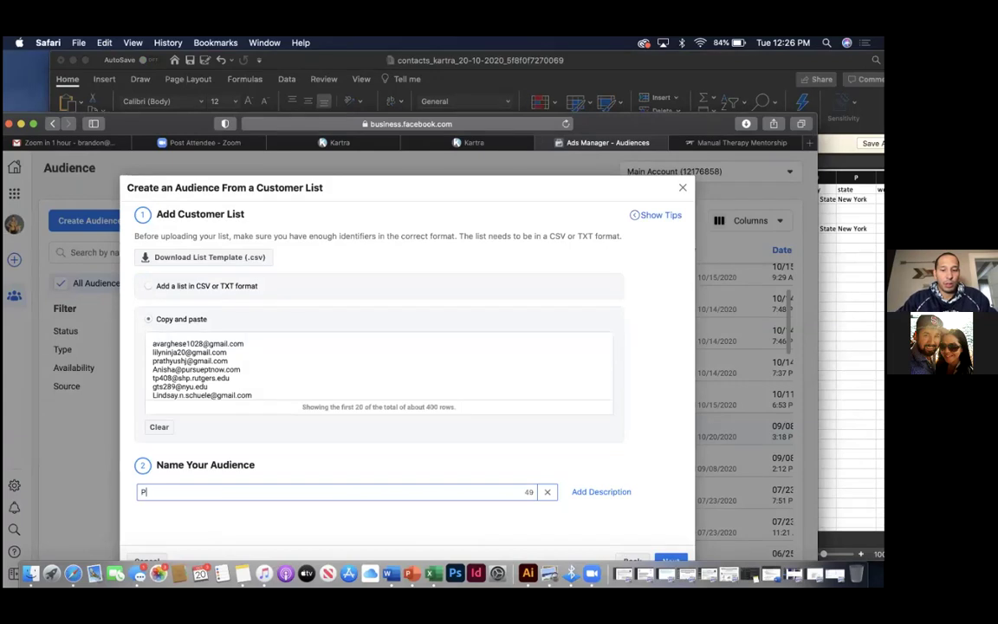
{"action": "type", "text": "T IN"}
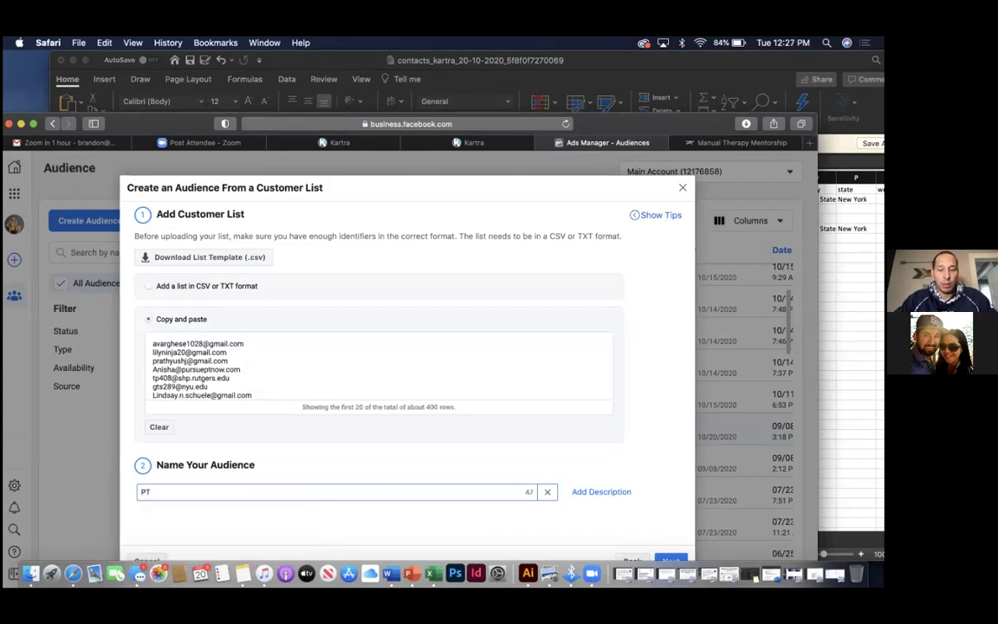
{"action": "key", "text": "BackSpace"}
{"action": "key", "text": "BackSpace"}
{"action": "type", "text": "interstate's"}
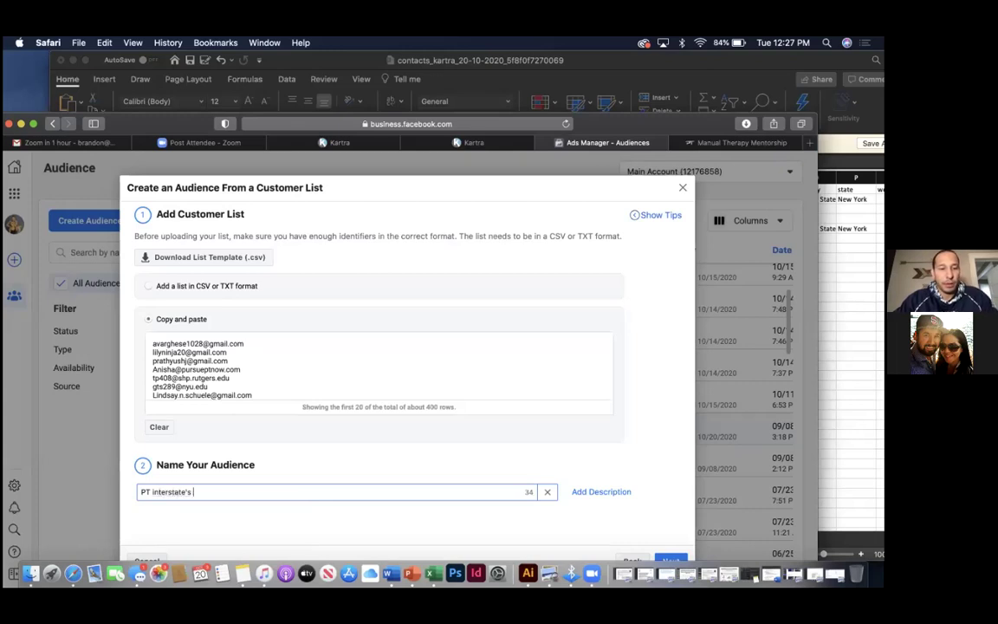
{"action": "key", "text": "BackSpace"}
{"action": "key", "text": "BackSpace"}
{"action": "key", "text": "BackSpace"}
{"action": "key", "text": "BackSpace"}
{"action": "key", "text": "BackSpace"}
{"action": "key", "text": "BackSpace"}
{"action": "key", "text": "BackSpace"}
{"action": "key", "text": "BackSpace"}
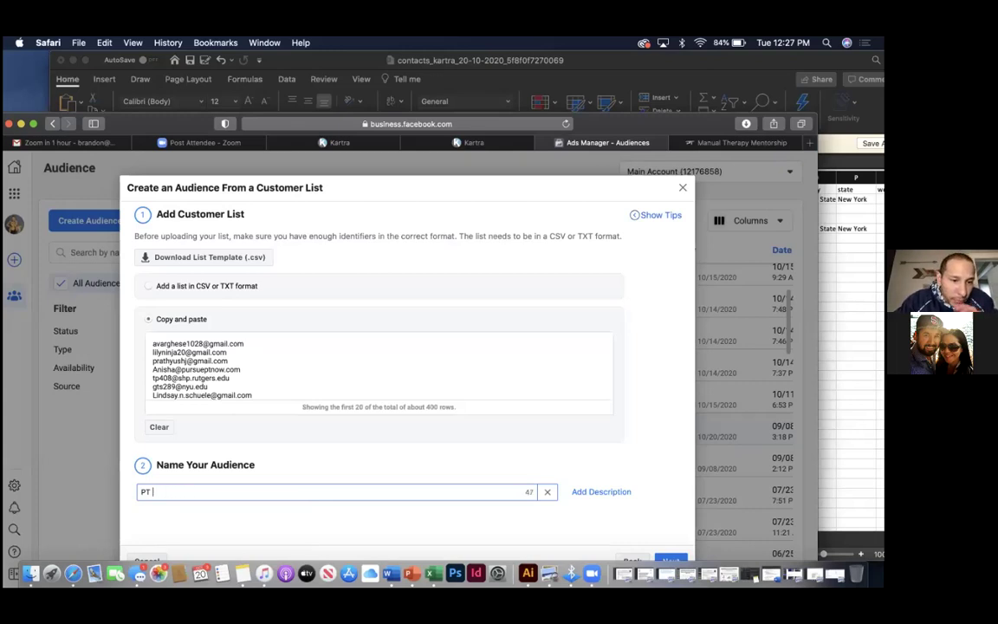
{"action": "type", "text": "CO"}
{"action": "key", "text": "BackSpace"}
{"action": "key", "text": "BackSpace"}
{"action": "key", "text": "BackSpace"}
{"action": "key", "text": "BackSpace"}
{"action": "key", "text": "BackSpace"}
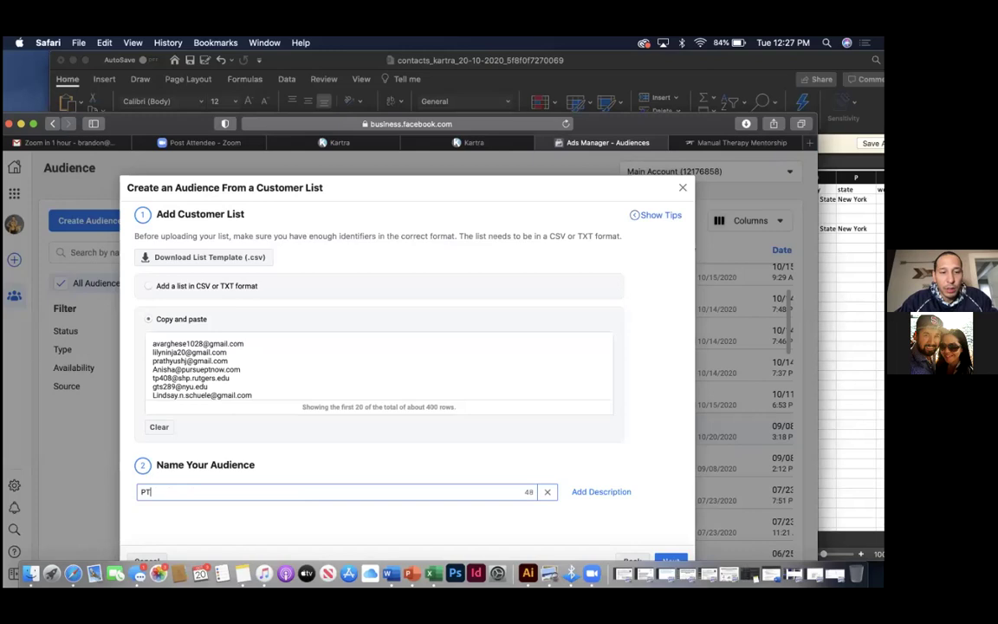
Name the audience "Karta PT List 1" and upload the customer list with its column mapped as Email.
{"action": "type", "text": "Karta "}
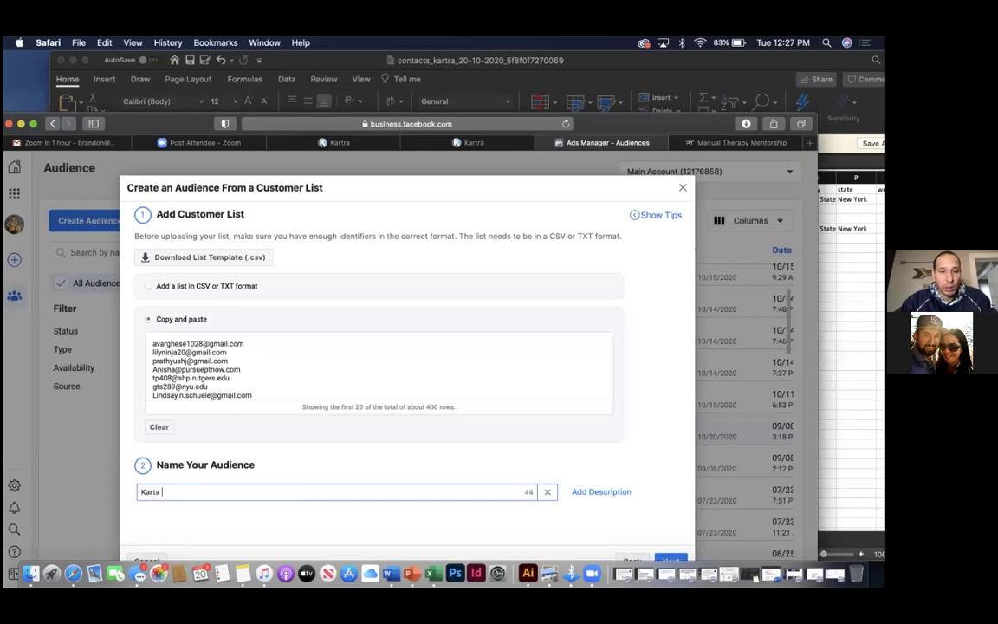
{"action": "type", "text": "PT list 1"}
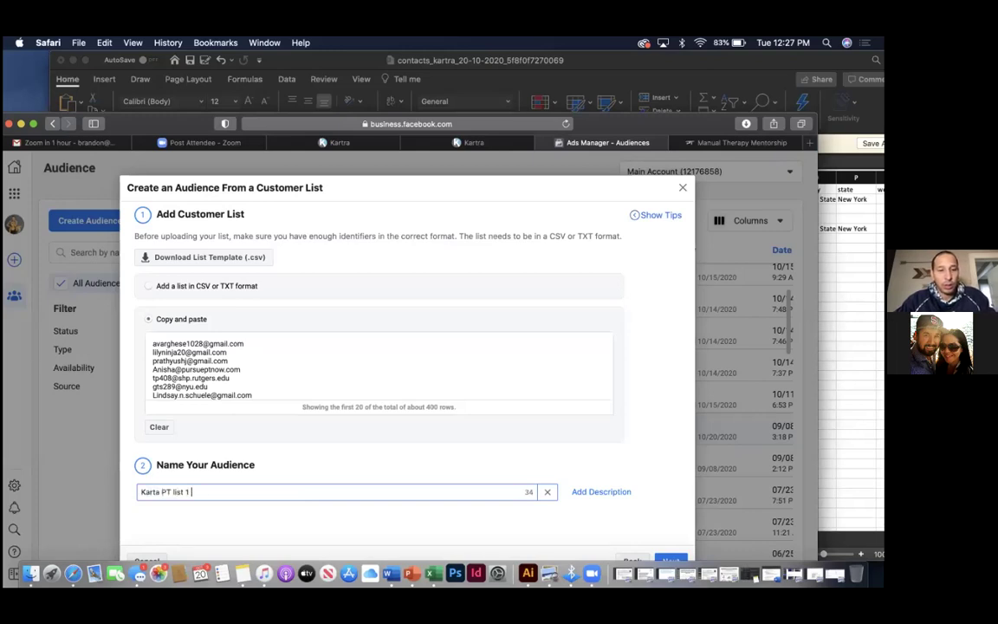
{"action": "left_click_drag", "start_coordinate": [526, 120], "coordinate": [545, 58]}
{"action": "left_click", "coordinate": [191, 430]}
{"action": "key", "text": "BackSpace"}
{"action": "type", "text": "L"}
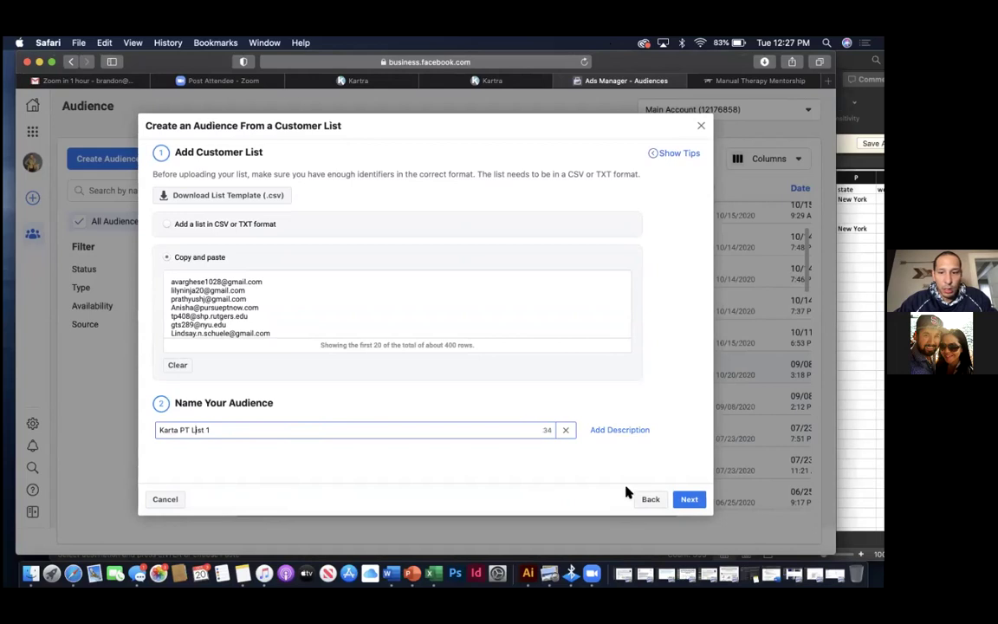
{"action": "left_click", "coordinate": [690, 500]}
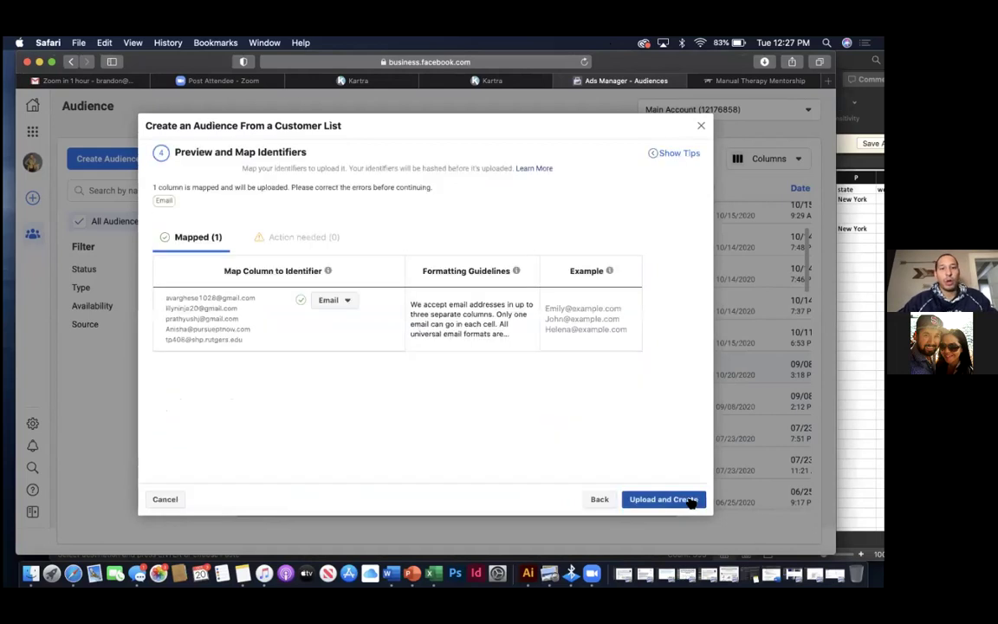
{"action": "left_click", "coordinate": [668, 501]}
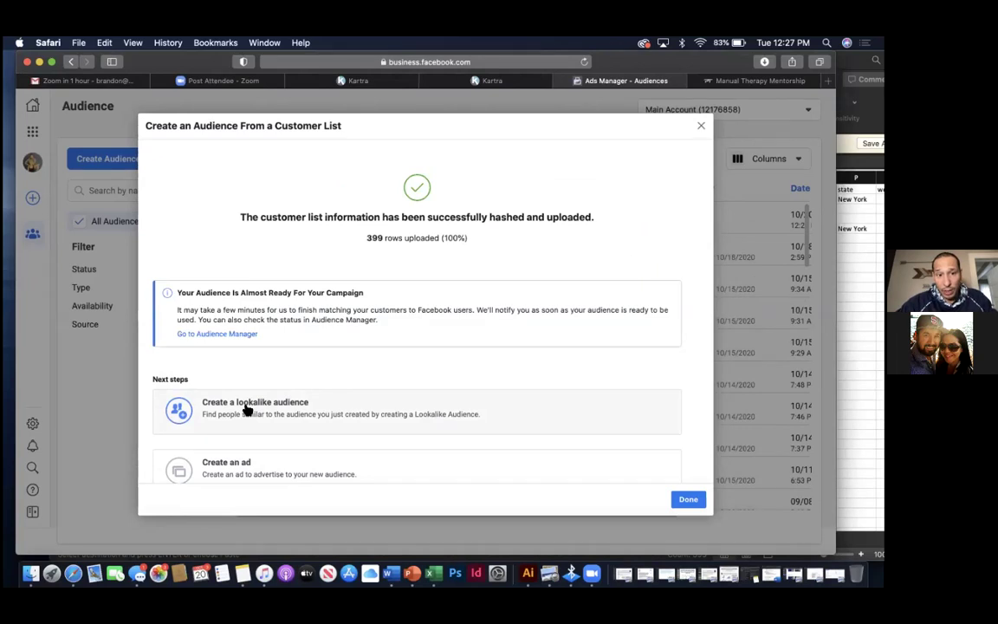
Start a lookalike audience based on the uploaded customer list and set its location to United States.
{"action": "scroll", "coordinate": [244, 411], "scroll_direction": "down", "scroll_amount": 1}
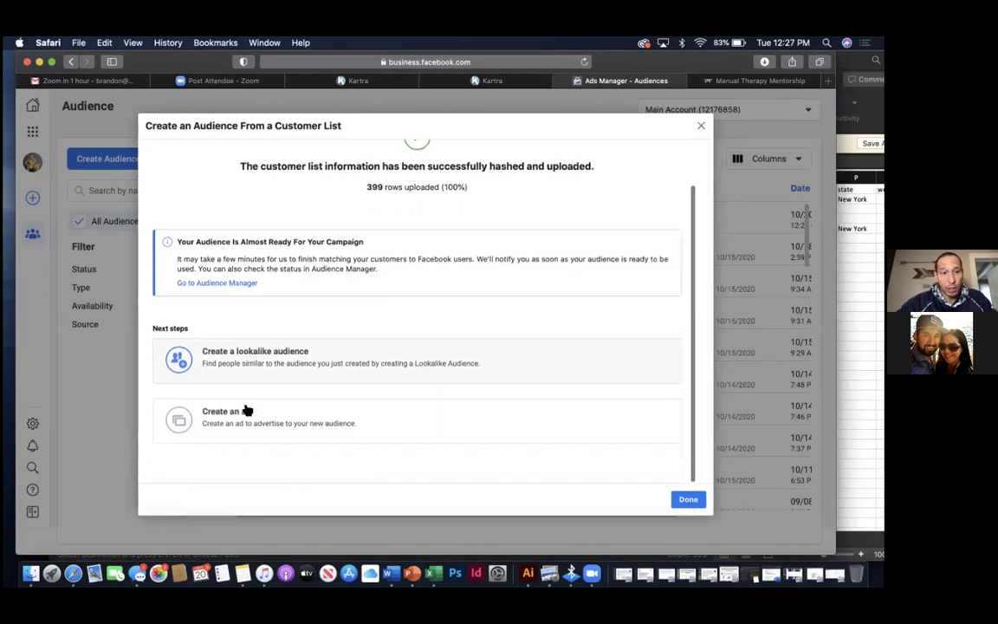
{"action": "left_click", "coordinate": [258, 365]}
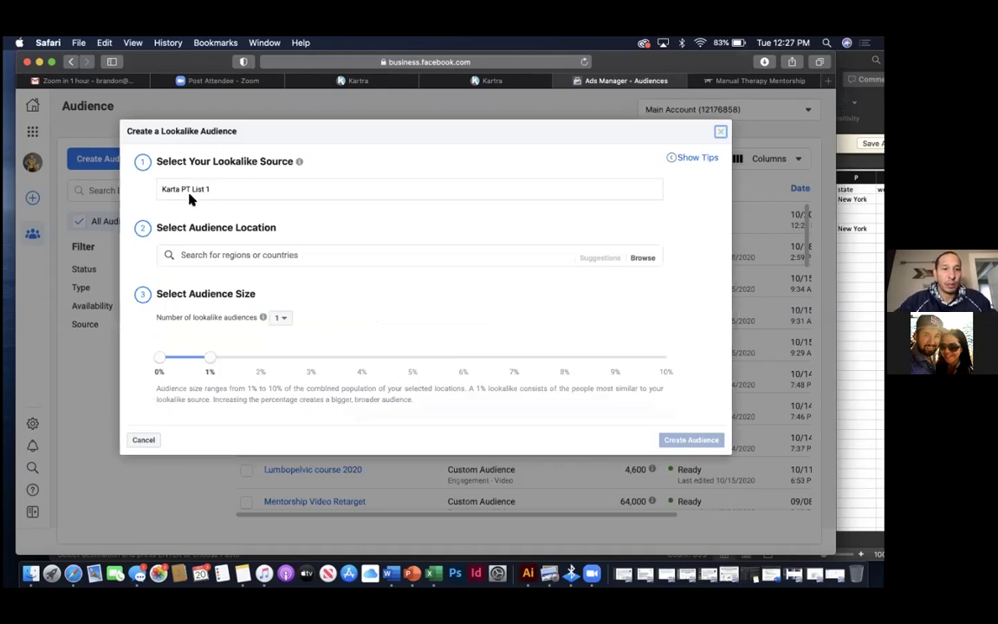
{"action": "left_click", "coordinate": [272, 262]}
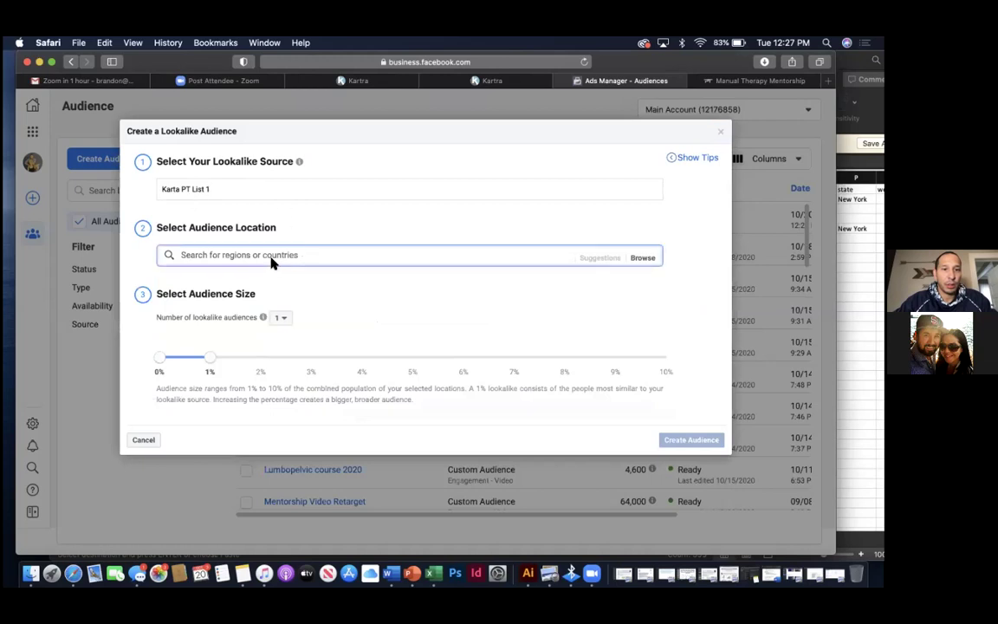
{"action": "type", "text": "Un"}
{"action": "left_click", "coordinate": [221, 317]}
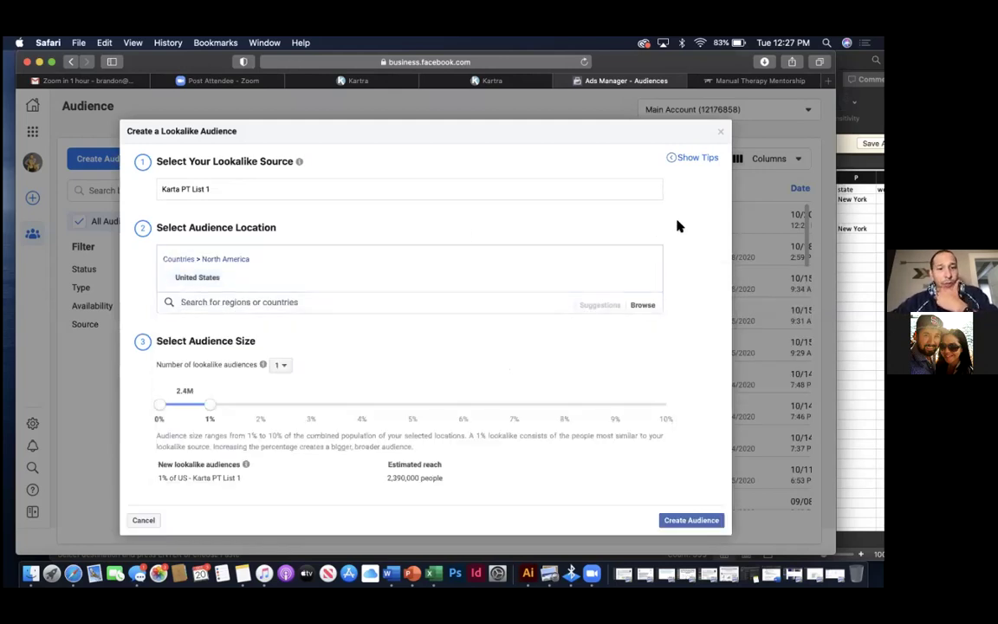
Add Australia to the lookalike audience's locations and try a 7% audience size before setting it back to 1%.
{"action": "left_click", "coordinate": [265, 301]}
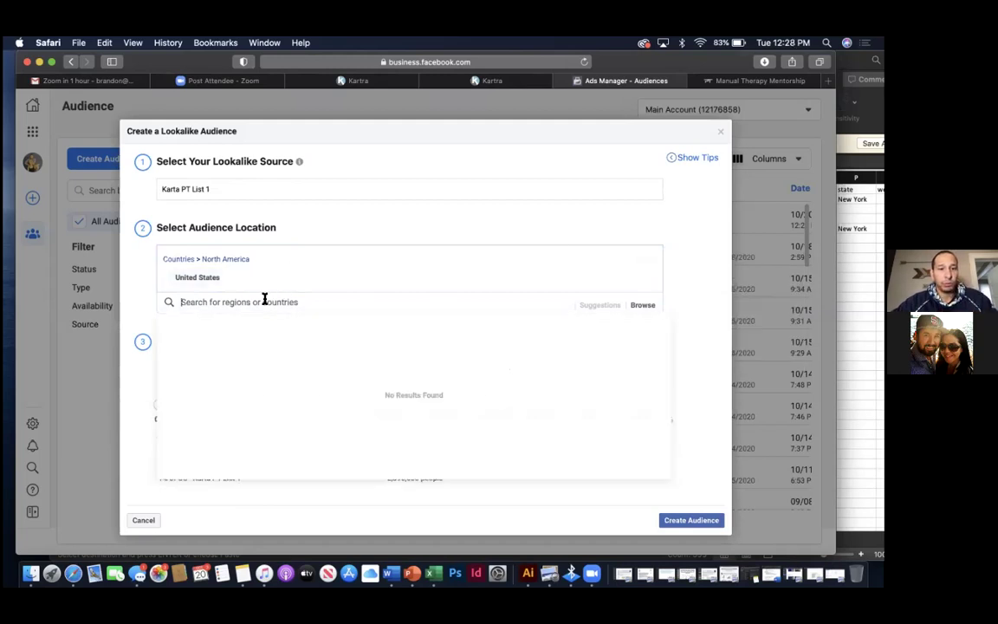
{"action": "type", "text": "Australi"}
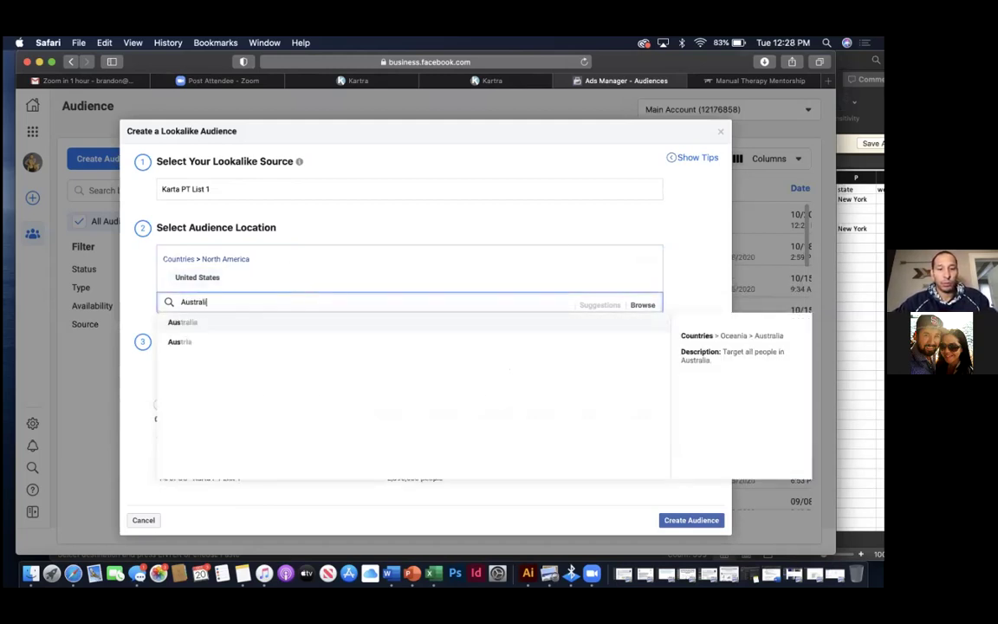
{"action": "type", "text": "a"}
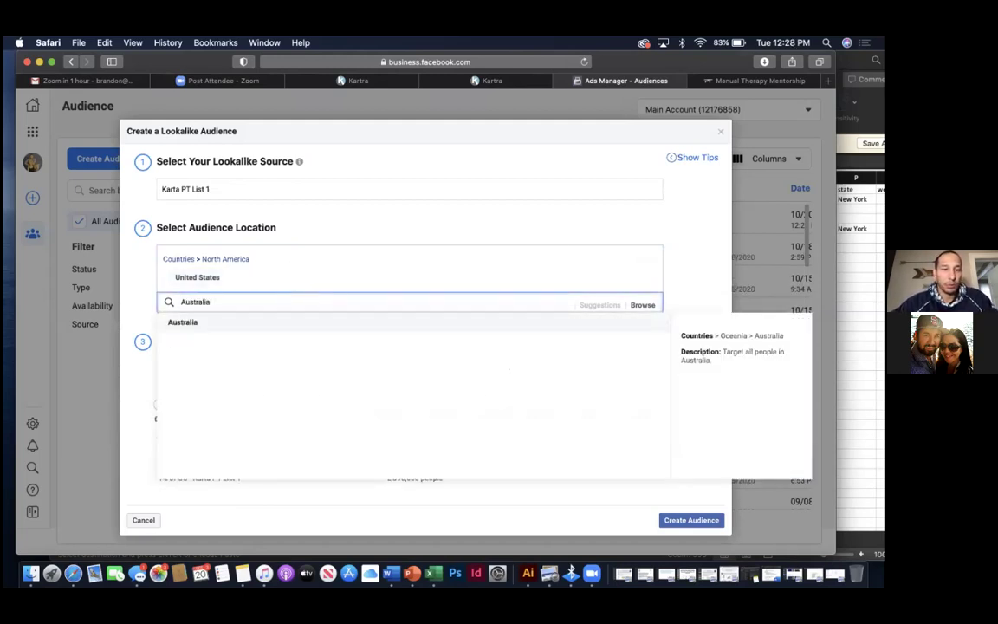
{"action": "left_click", "coordinate": [224, 323]}
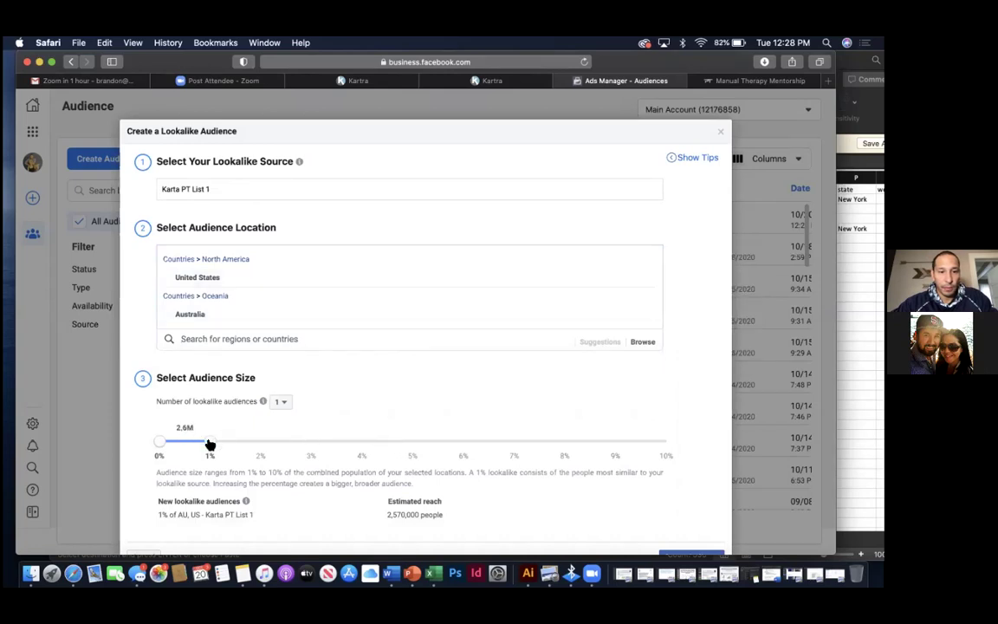
{"action": "left_click_drag", "start_coordinate": [213, 444], "coordinate": [502, 443]}
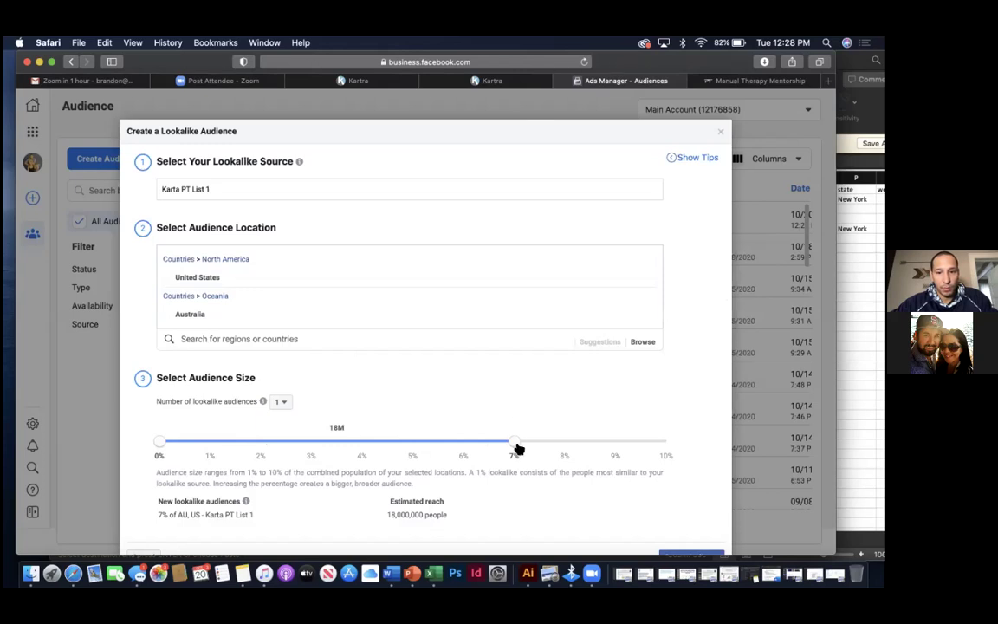
{"action": "left_click_drag", "start_coordinate": [514, 446], "coordinate": [227, 442]}
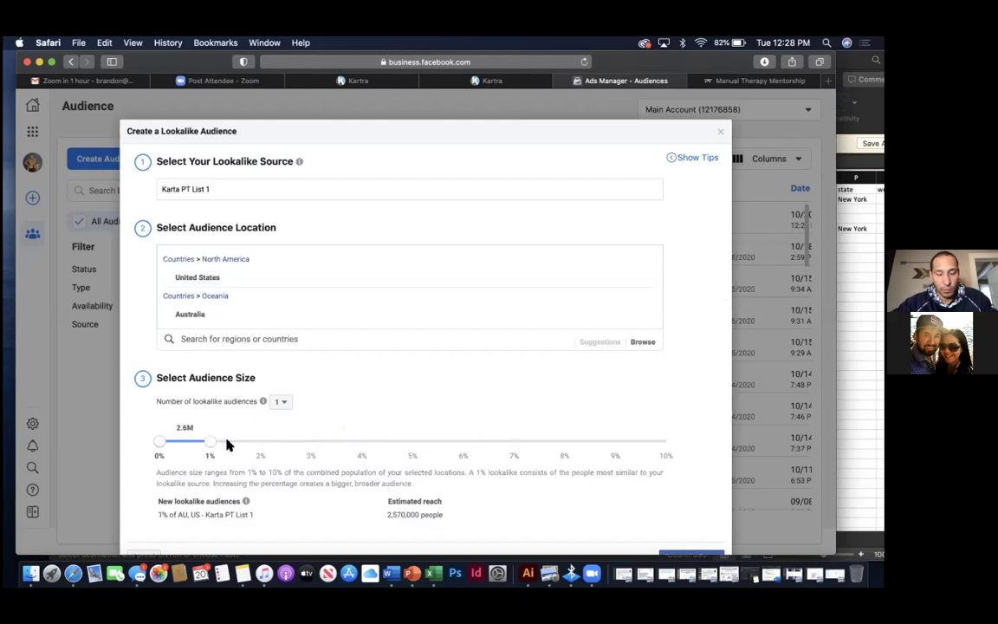
Add New Zealand and Canada to the lookalike audience's locations.
{"action": "scroll", "coordinate": [223, 439], "scroll_direction": "down", "scroll_amount": 2}
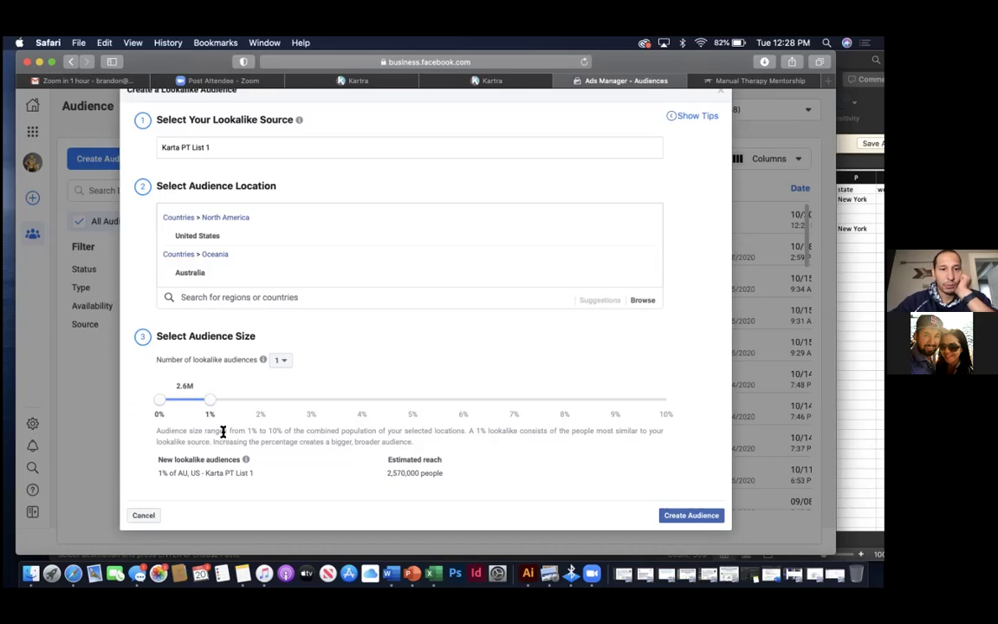
{"action": "left_click", "coordinate": [259, 296]}
{"action": "type", "text": "New Ze"}
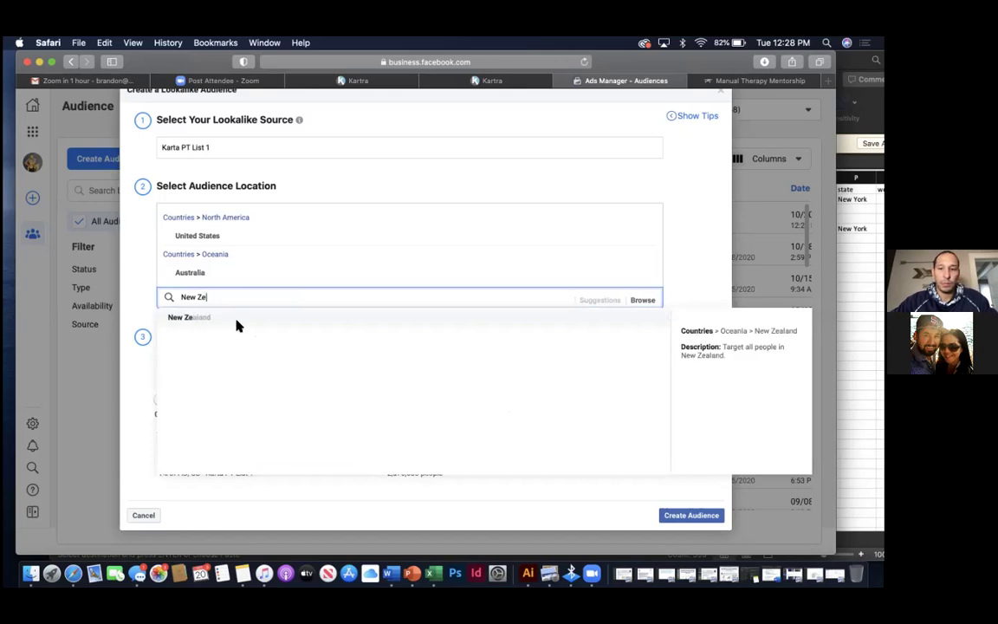
{"action": "left_click", "coordinate": [242, 323]}
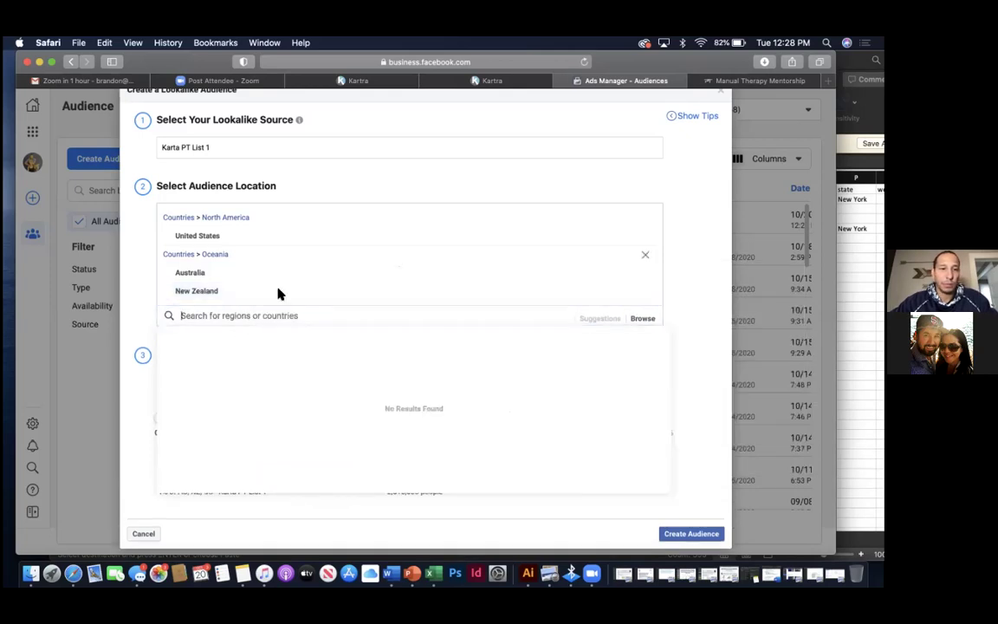
{"action": "type", "text": "Cna"}
{"action": "key", "text": "BackSpace"}
{"action": "key", "text": "BackSpace"}
{"action": "type", "text": "anada"}
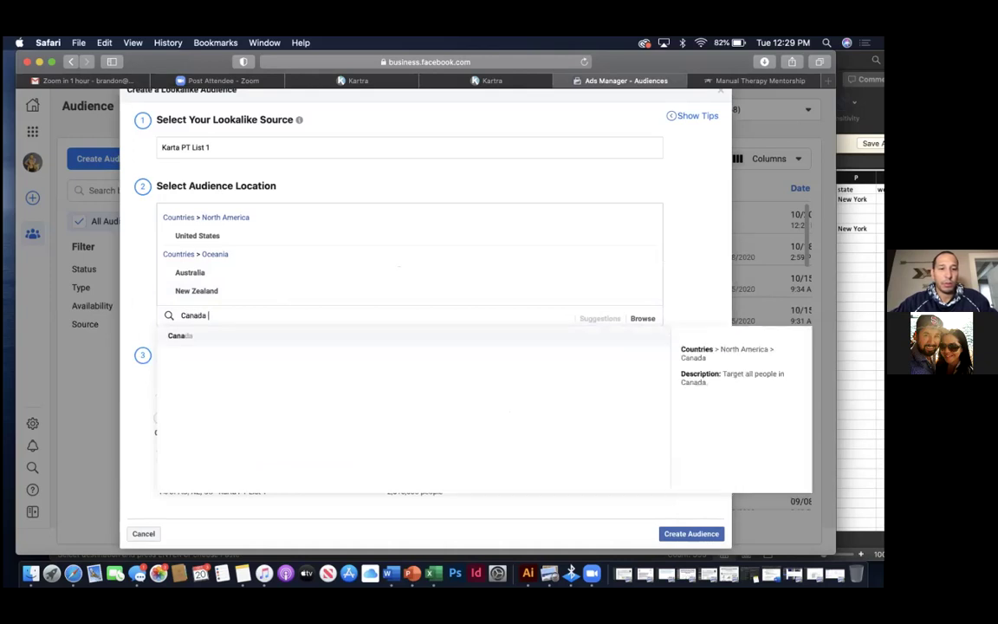
{"action": "left_click", "coordinate": [184, 337]}
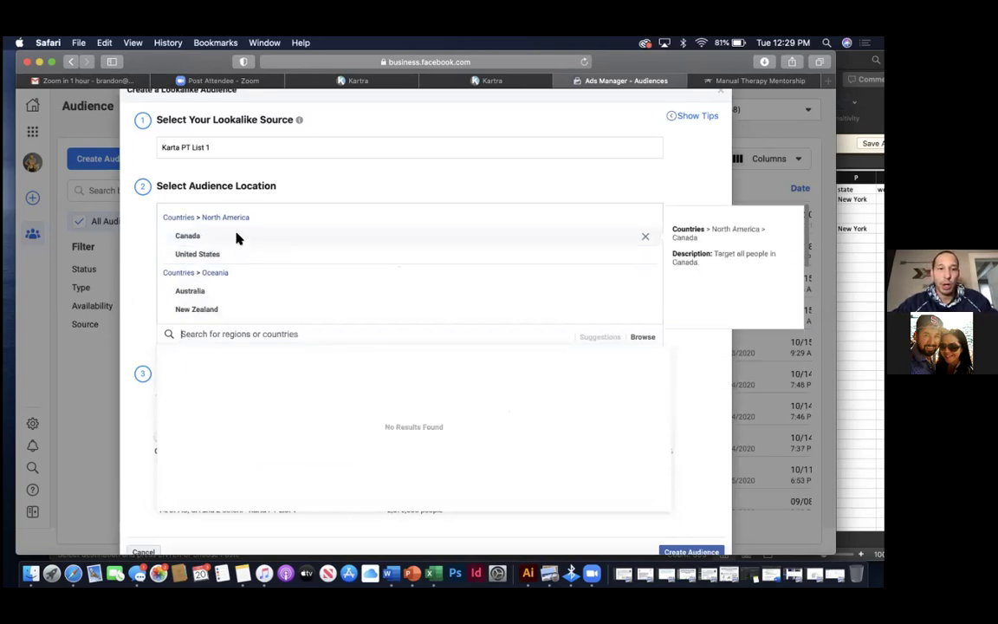
Remove Canada, New Zealand and Australia from the lookalike audience's locations.
{"action": "left_click", "coordinate": [645, 236]}
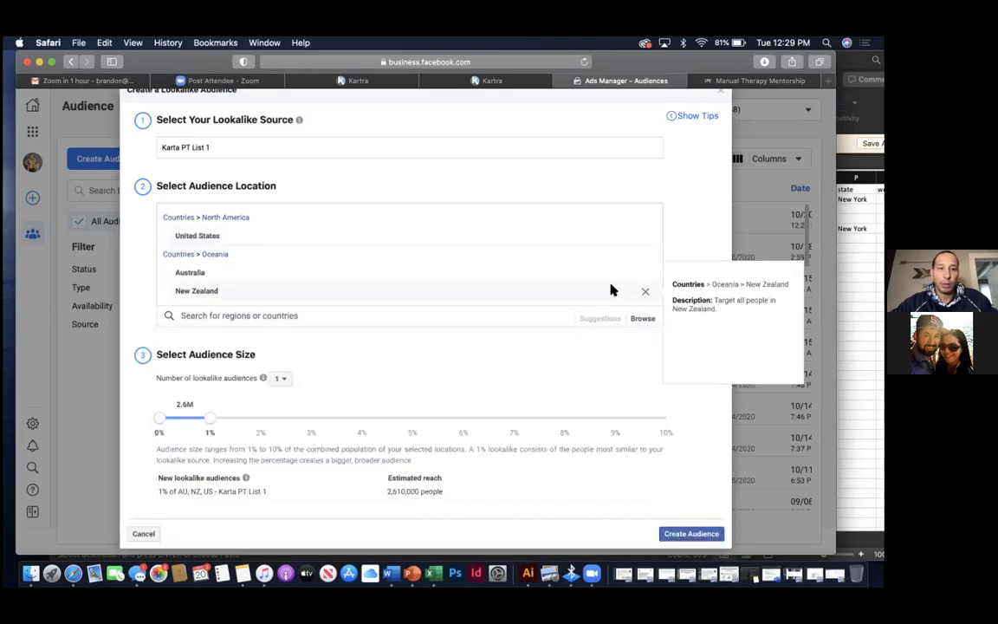
{"action": "left_click", "coordinate": [643, 290]}
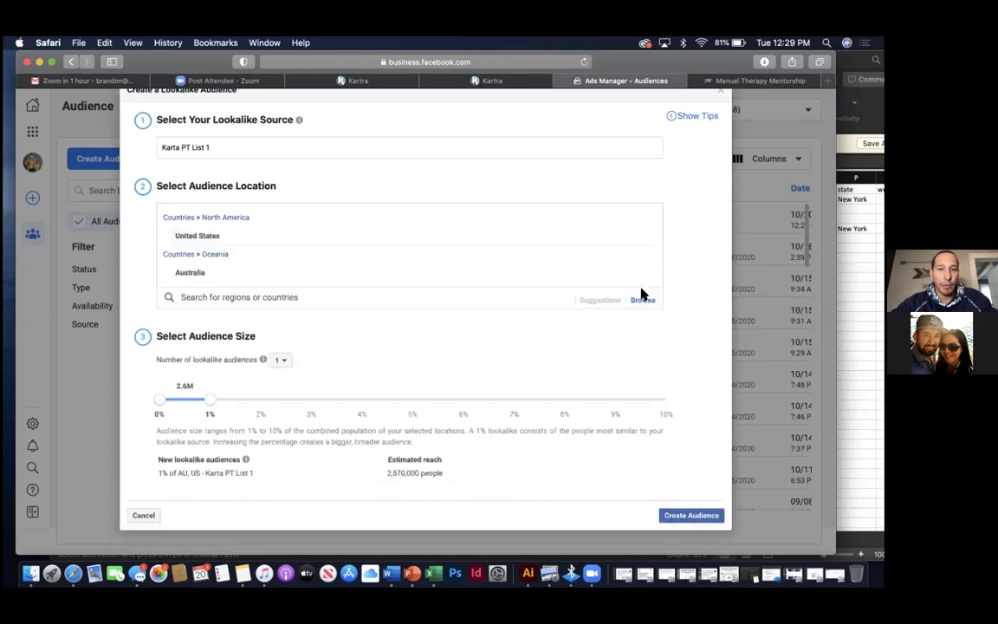
{"action": "left_click", "coordinate": [645, 273]}
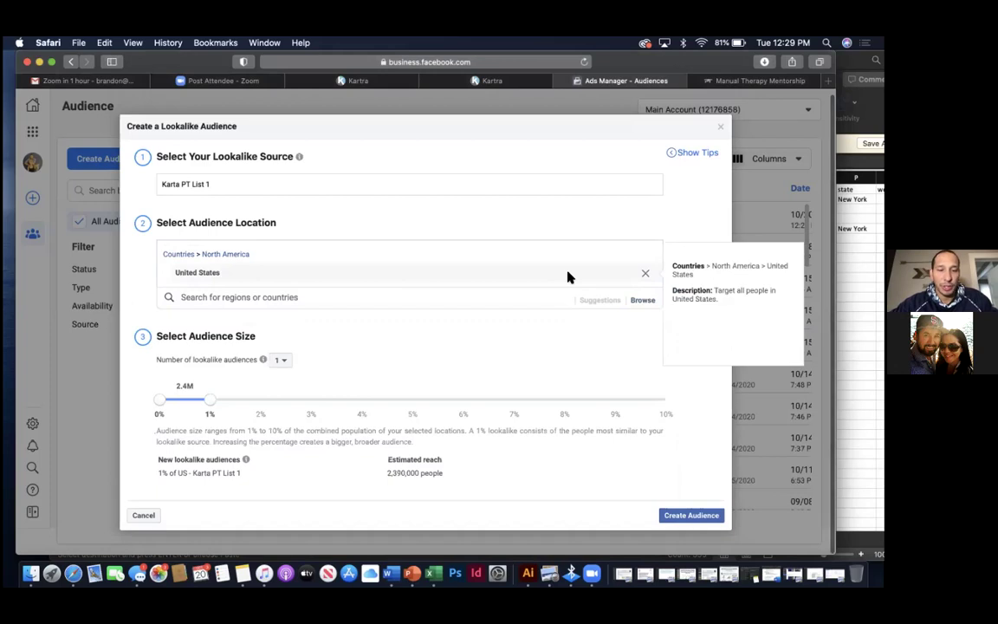
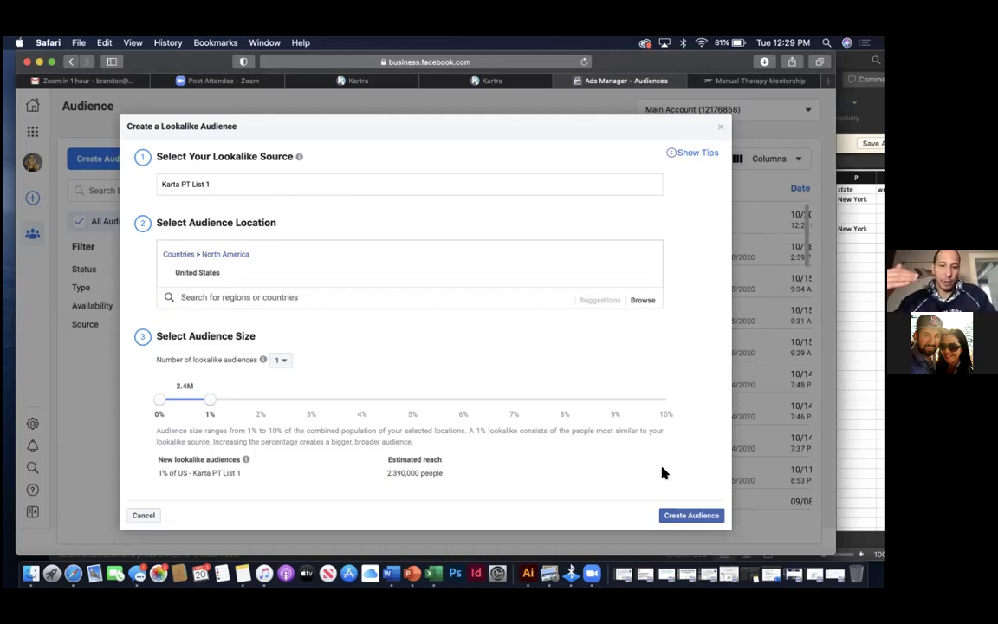
Create the 1% United States lookalike audience from Karta PT List 1.
{"action": "left_click", "coordinate": [681, 516]}
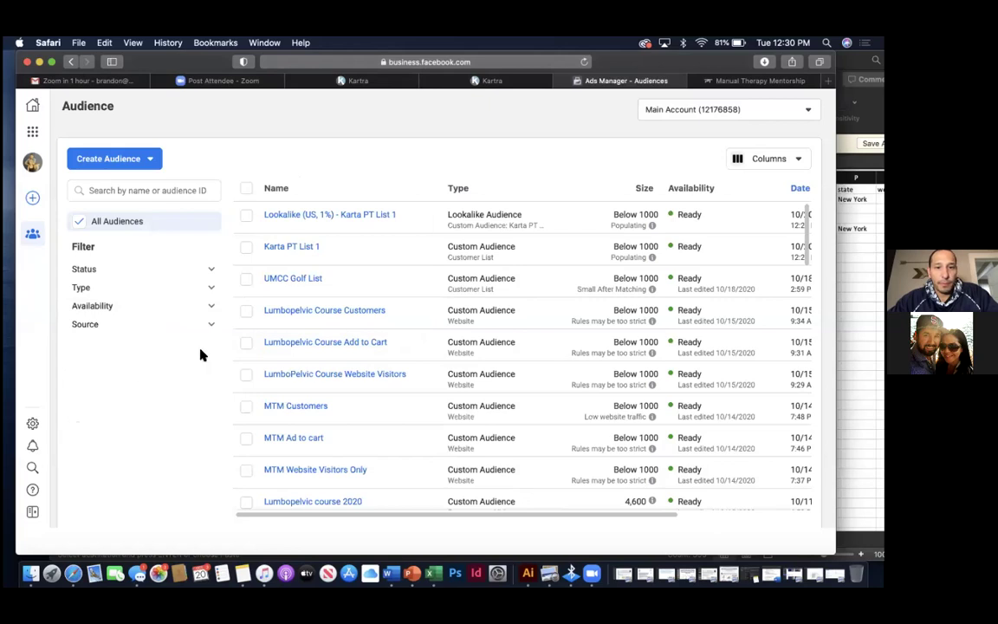
{"action": "mouse_move", "coordinate": [343, 216]}
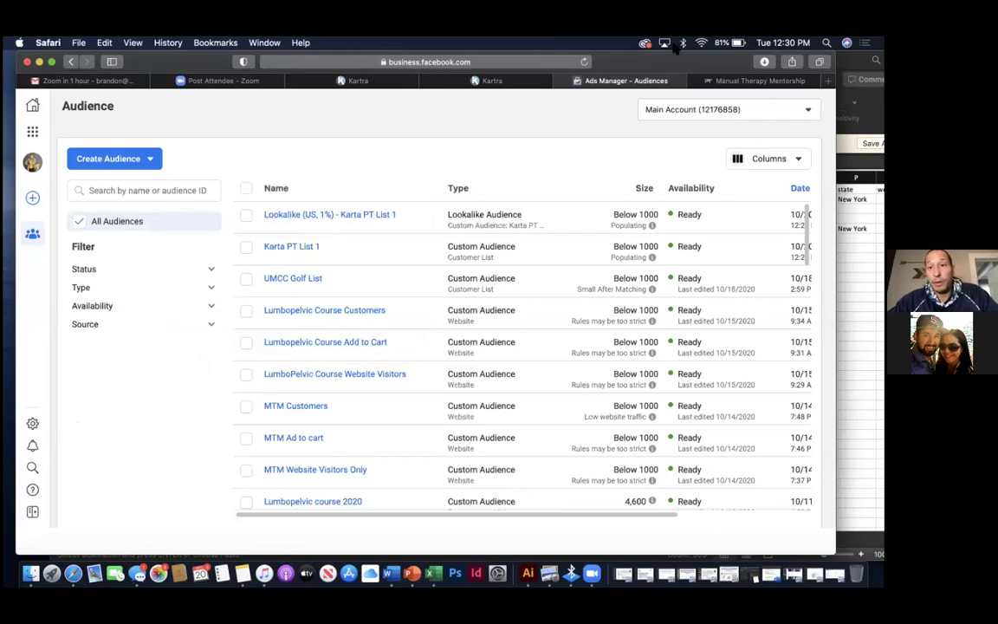
Switch to Excel and close the Kartra contacts CSV, saving its changes and keeping the copied data on the clipboard.
{"action": "left_click_drag", "start_coordinate": [672, 57], "coordinate": [683, 154]}
{"action": "left_click", "coordinate": [618, 59]}
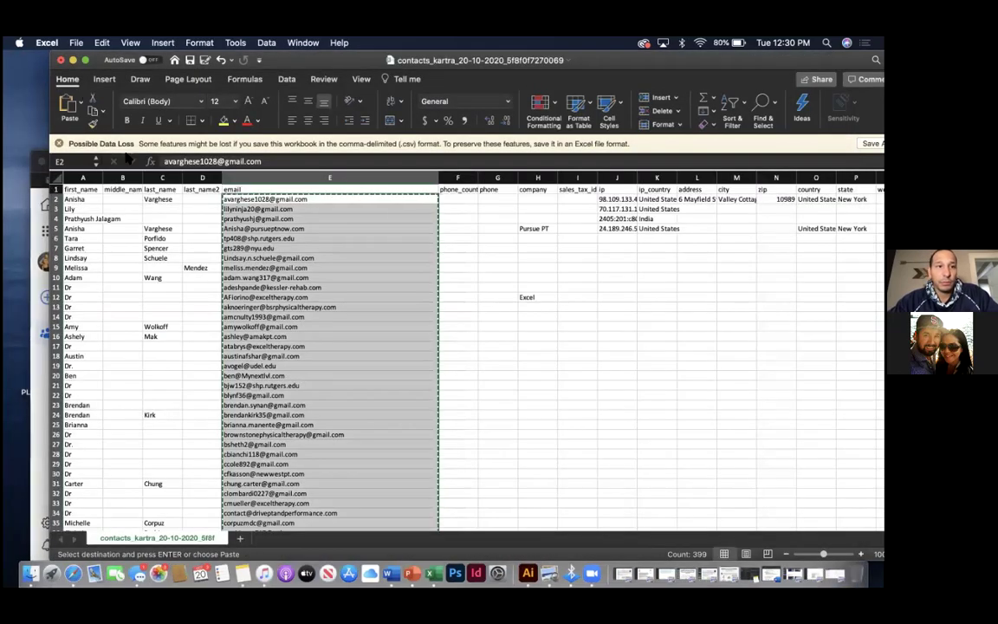
{"action": "left_click", "coordinate": [61, 58]}
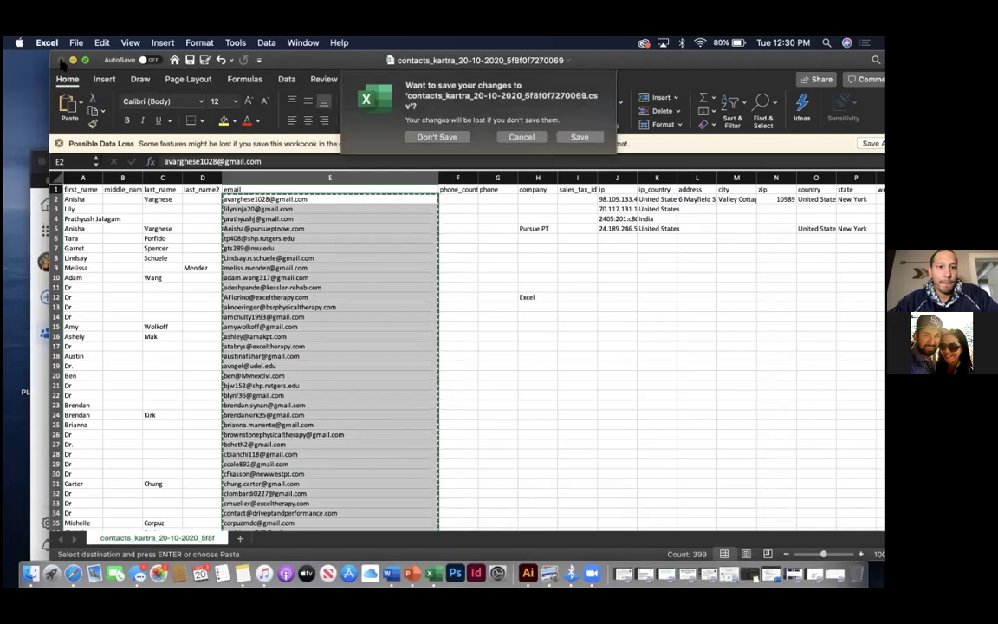
{"action": "left_click", "coordinate": [581, 137]}
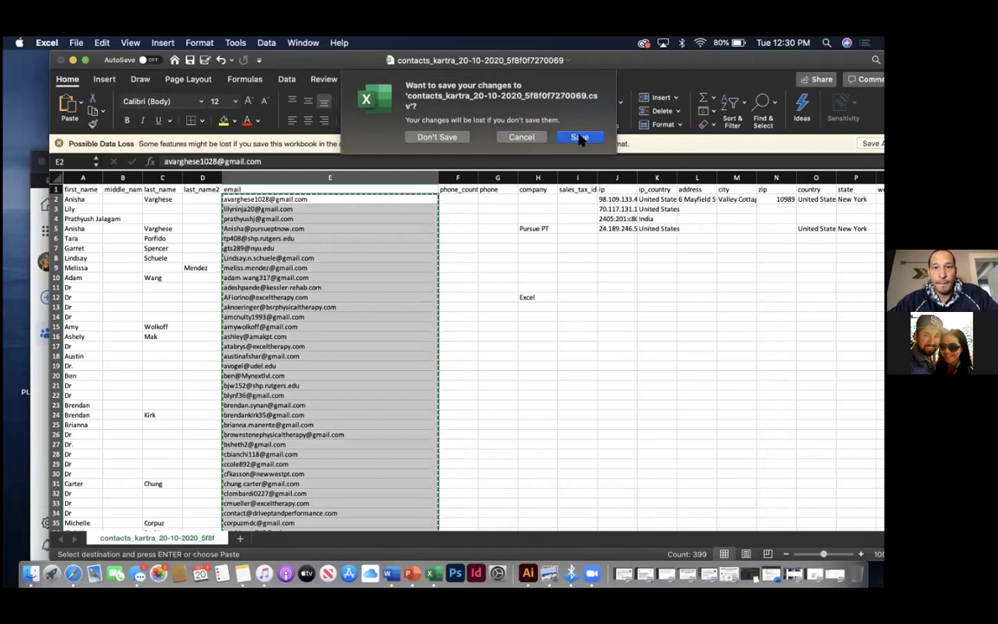
{"action": "key", "text": "Return"}
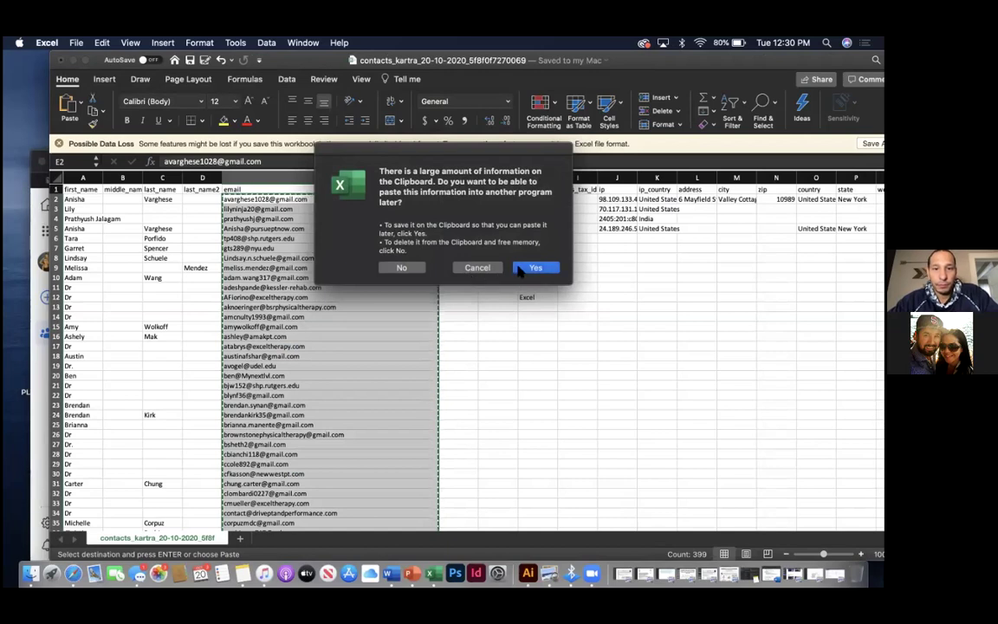
{"action": "key", "text": "Return"}
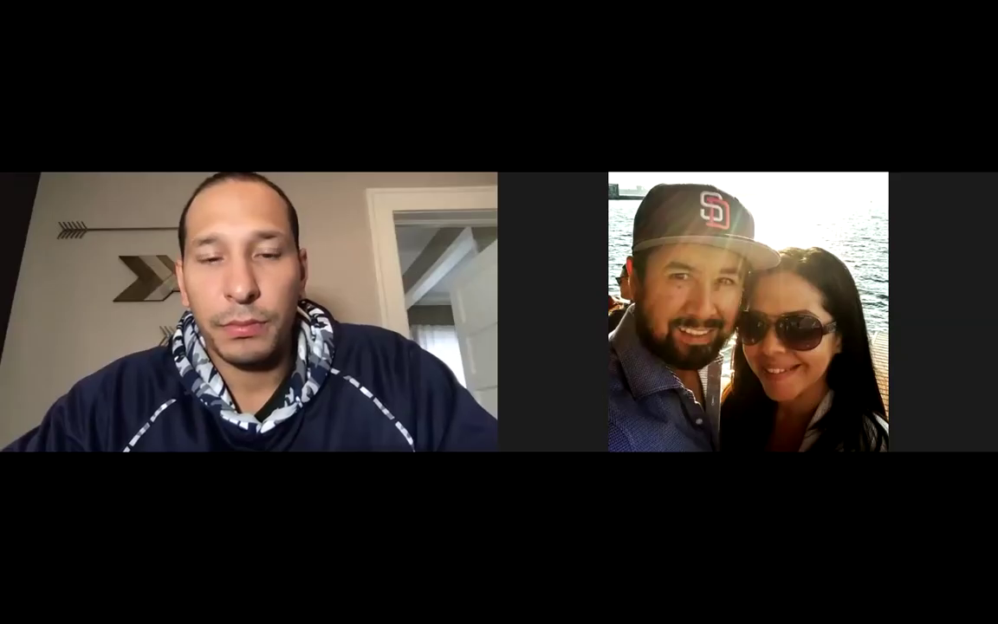